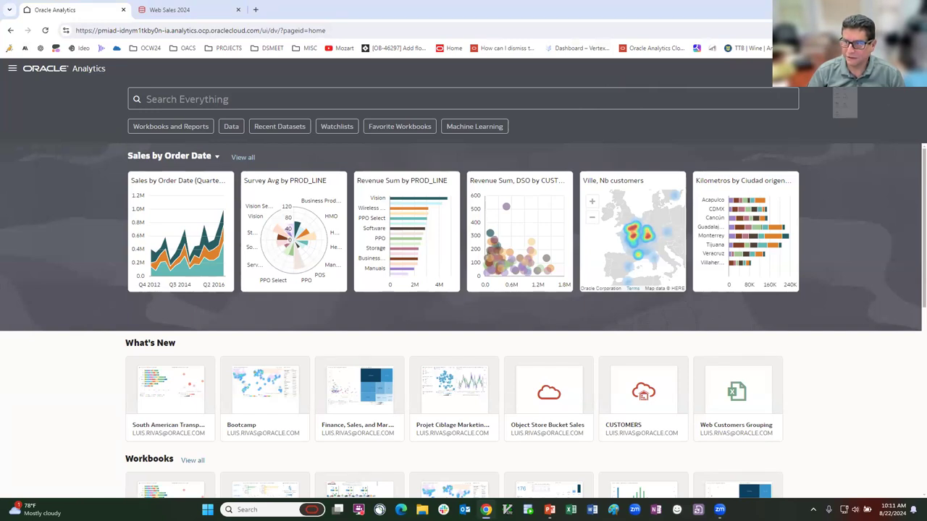
Begin a new OCI Resource data connection, then abandon it
click(800, 150)
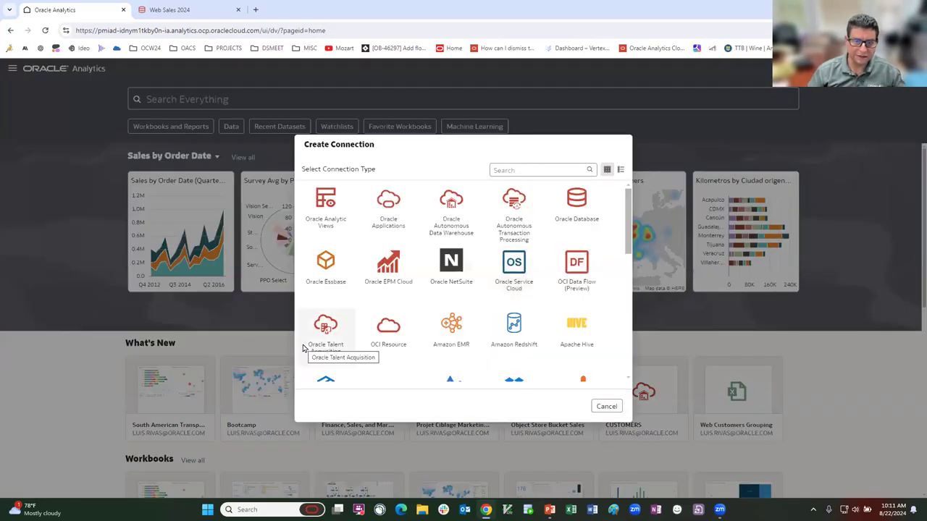
click(388, 332)
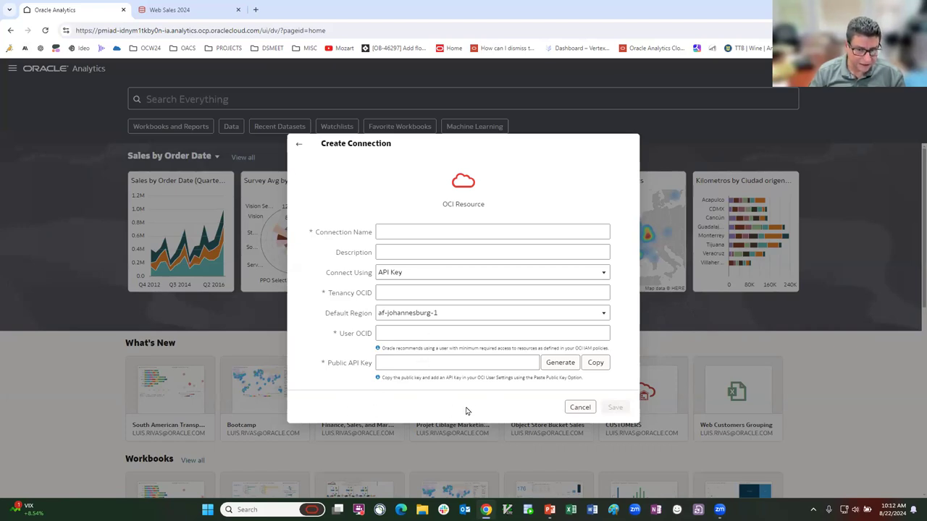
click(580, 408)
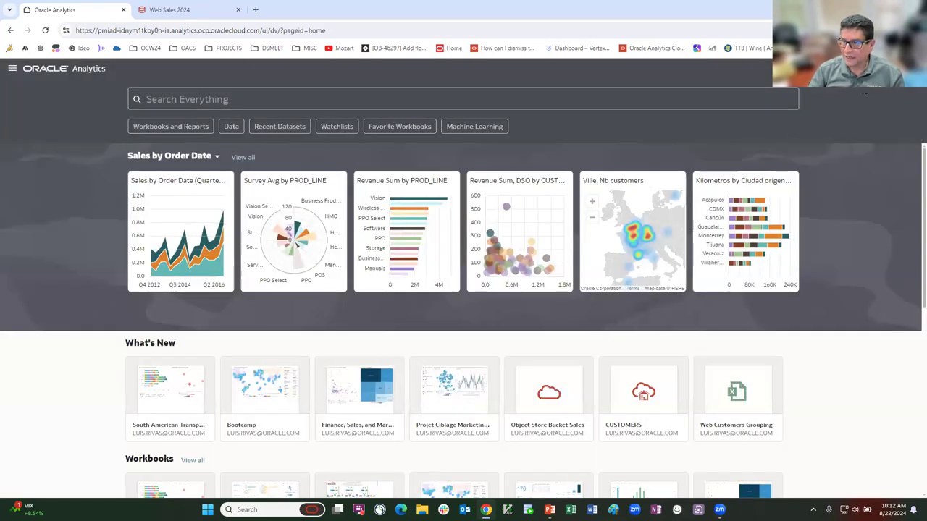
Create a new dataset sourced from the OCI Resource Connection to list object store buckets
click(843, 68)
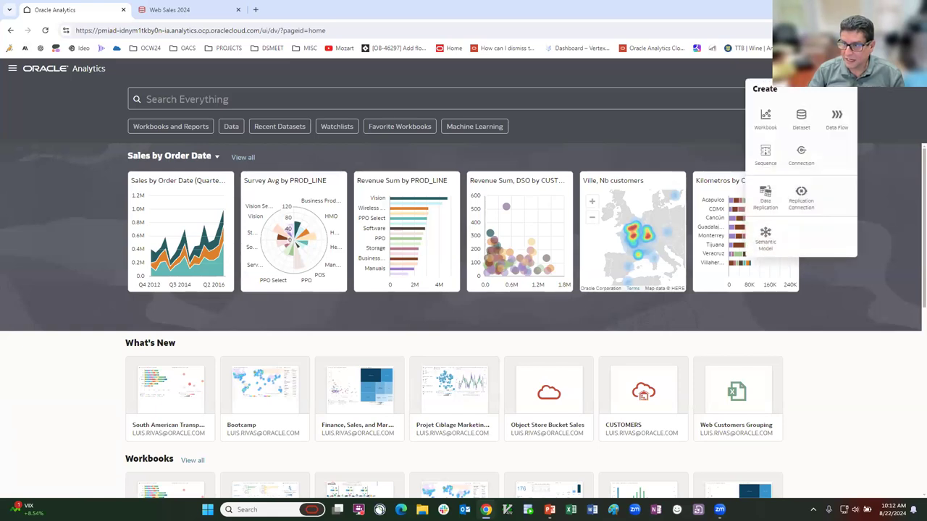
click(801, 118)
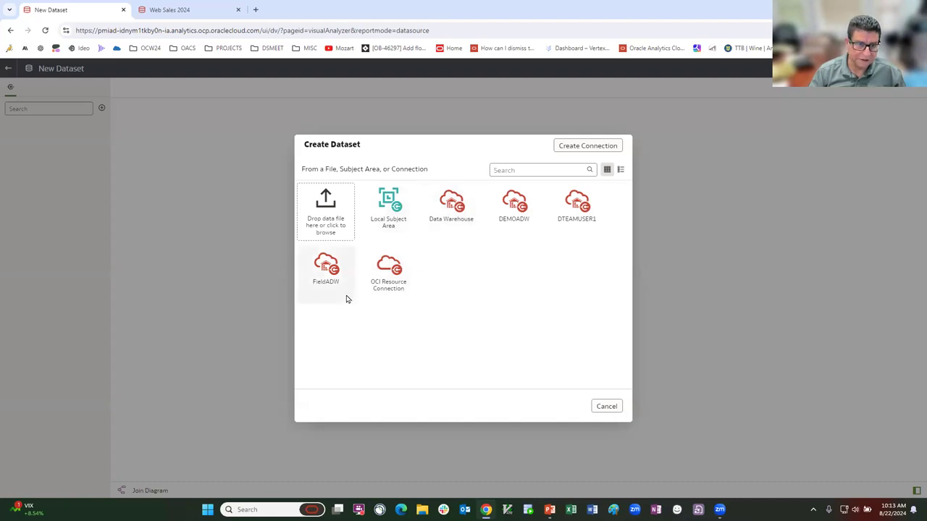
click(390, 267)
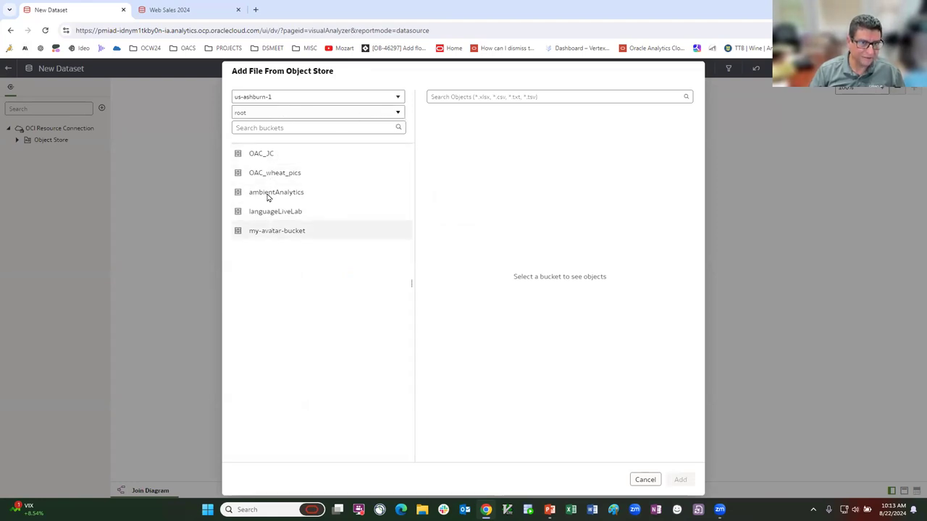
Switch the bucket compartment to pm-platform
click(397, 111)
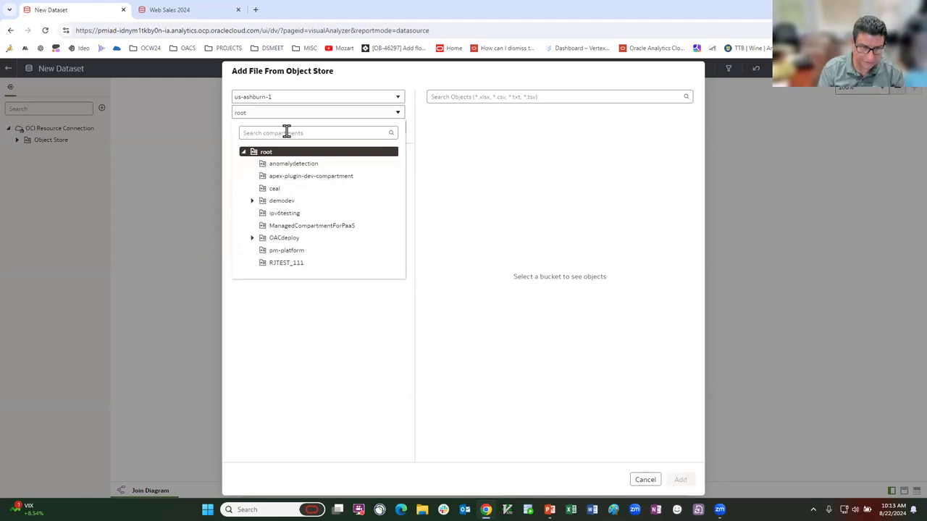
text(demov)
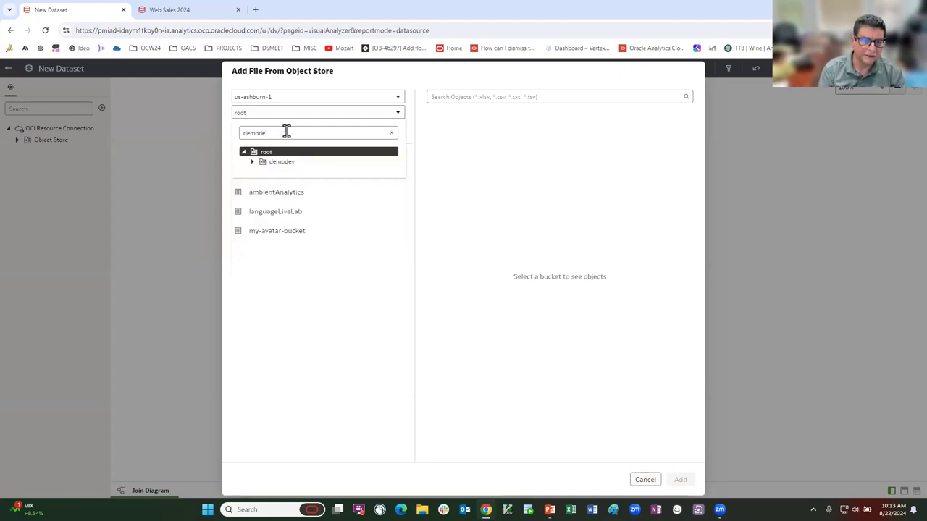
key(BackSpace)
key(BackSpace)
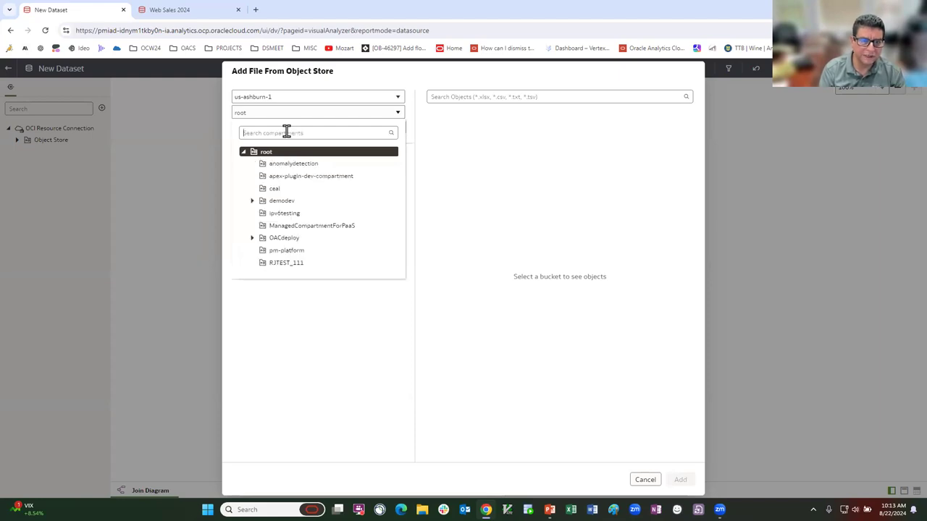
text(dev)
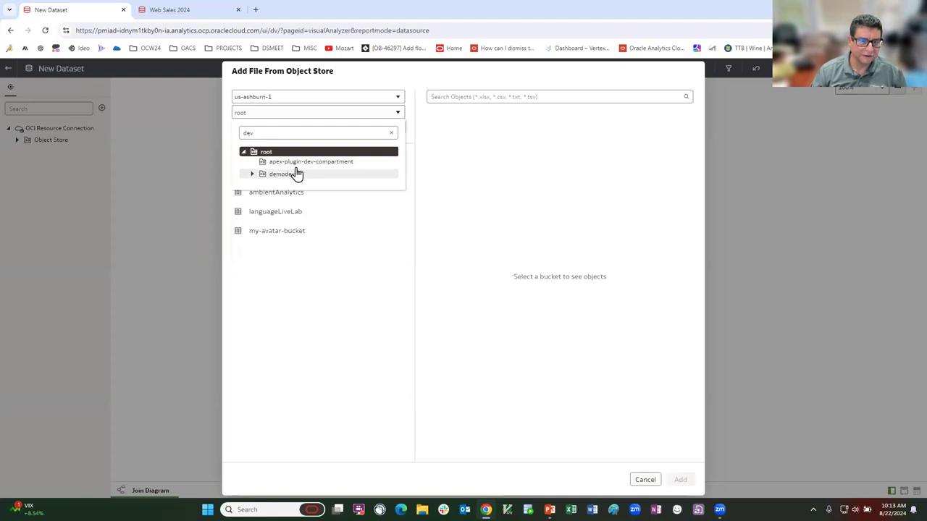
drag(255, 132, 228, 137)
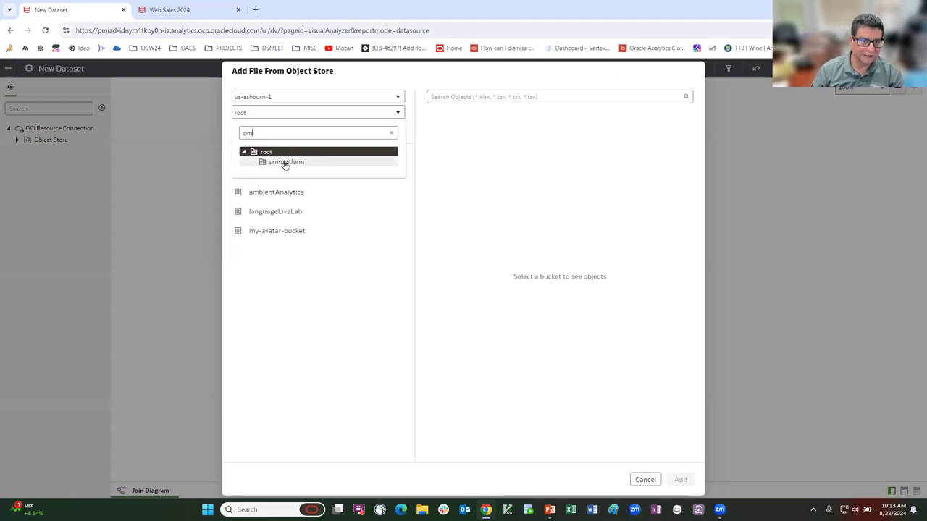
click(285, 162)
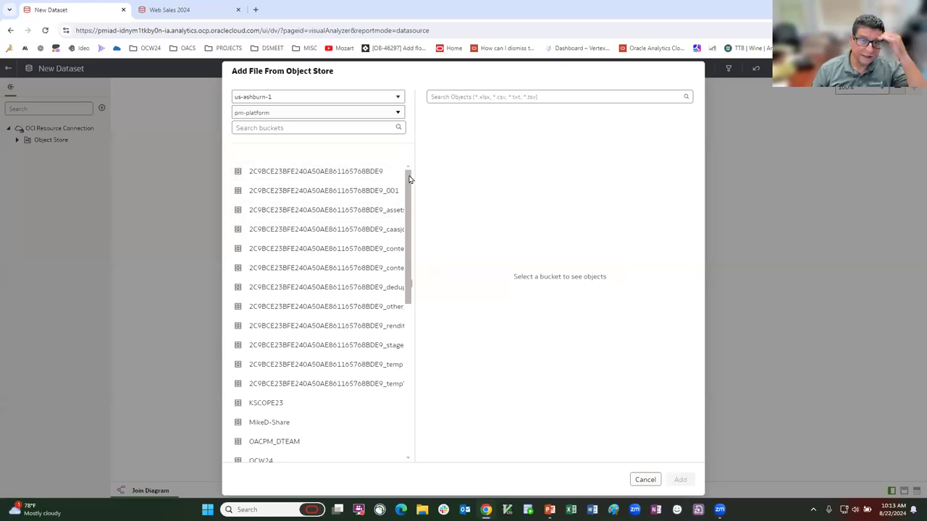
Filter buckets by 'demo' and show the files in pm-demo-data
mouse_move(409, 180)
mouse_down()
mouse_move(390, 336)
mouse_move(407, 176)
mouse_up()
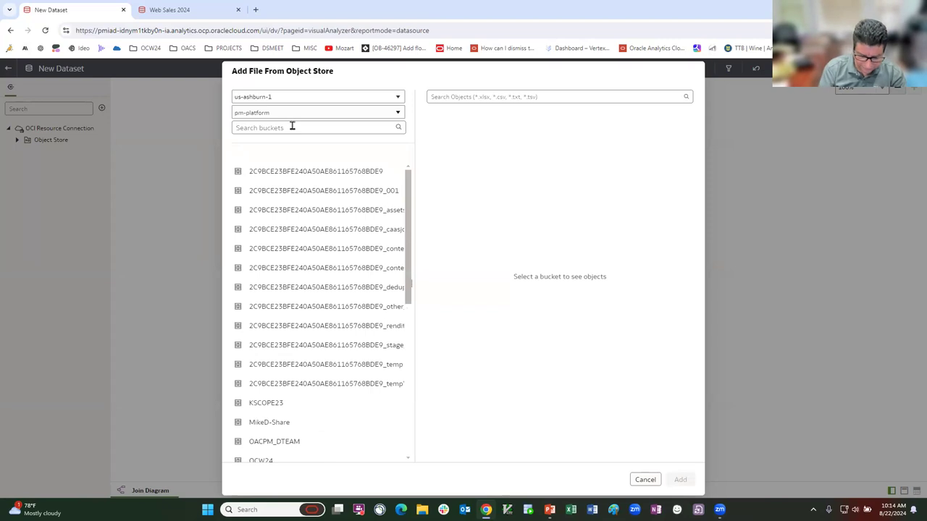
text(demo)
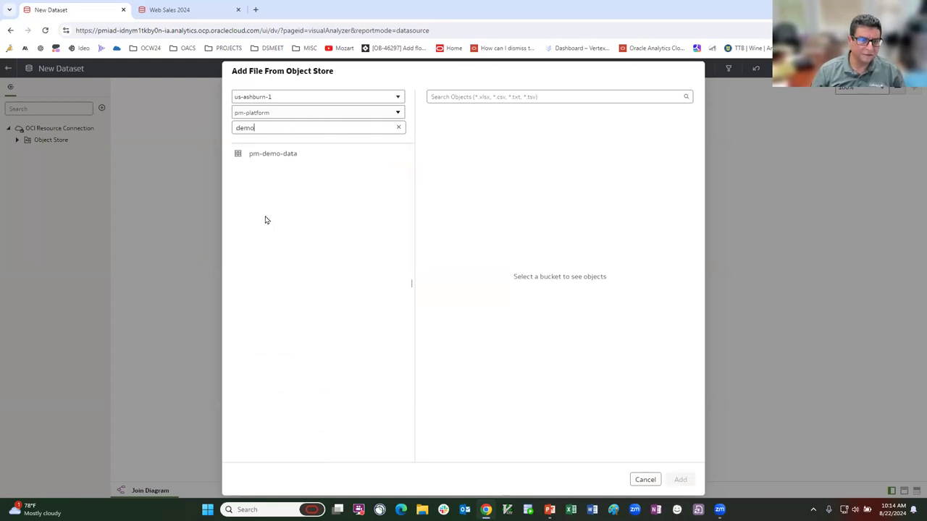
click(275, 155)
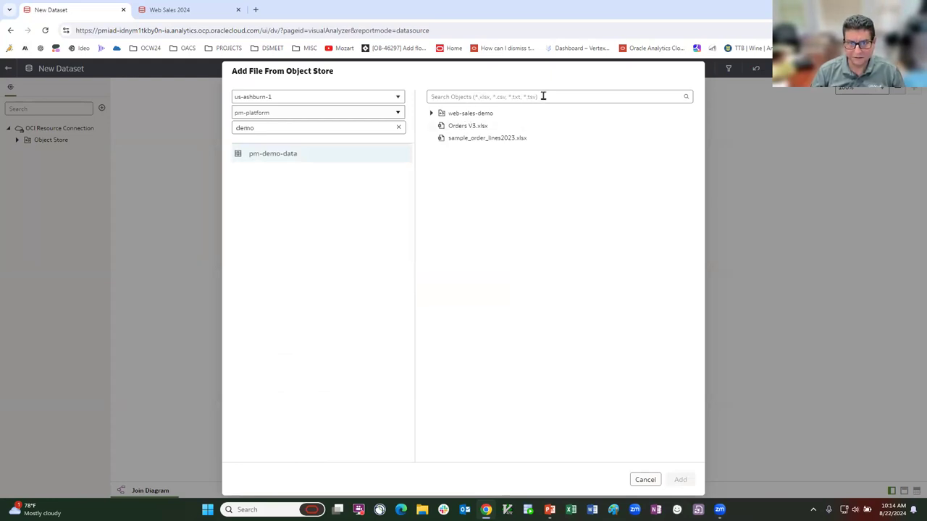
Expand web-sales-demo and Level 2 Folder, then add Orders V3.xlsx to the dataset
click(431, 114)
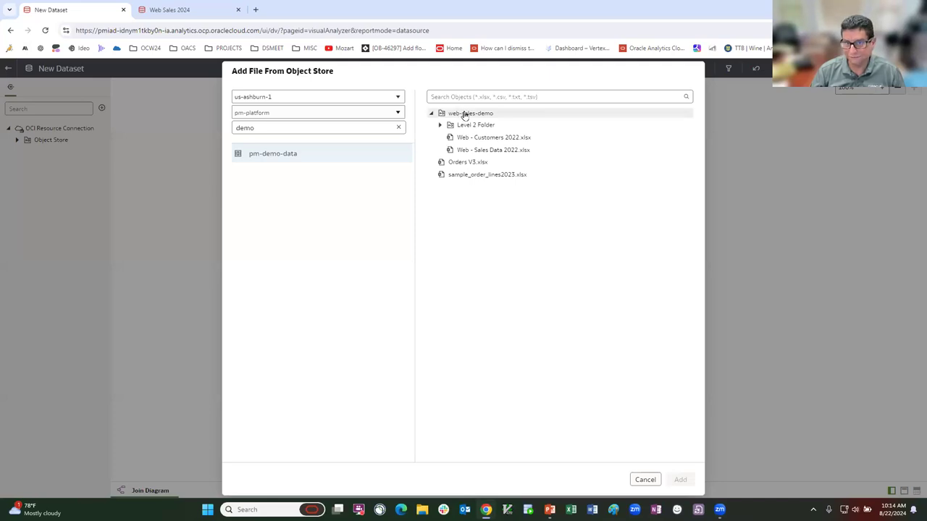
click(440, 127)
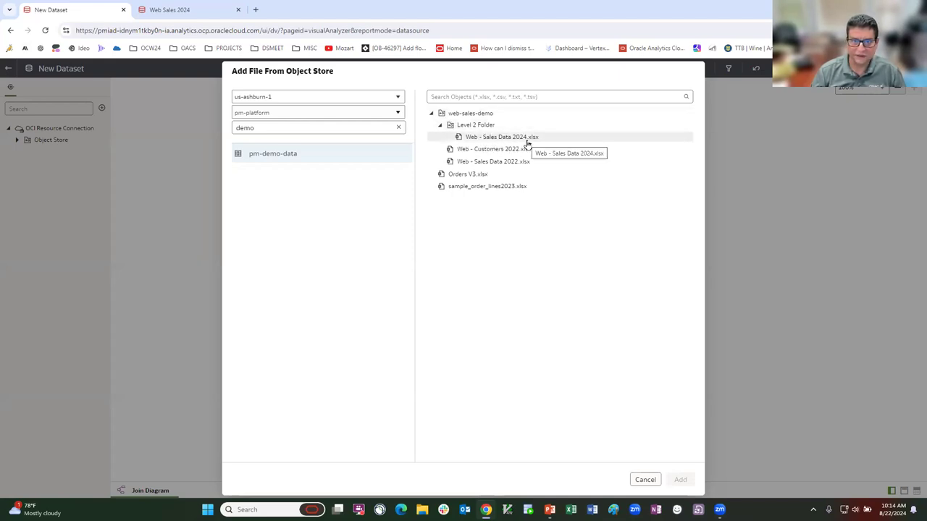
click(457, 179)
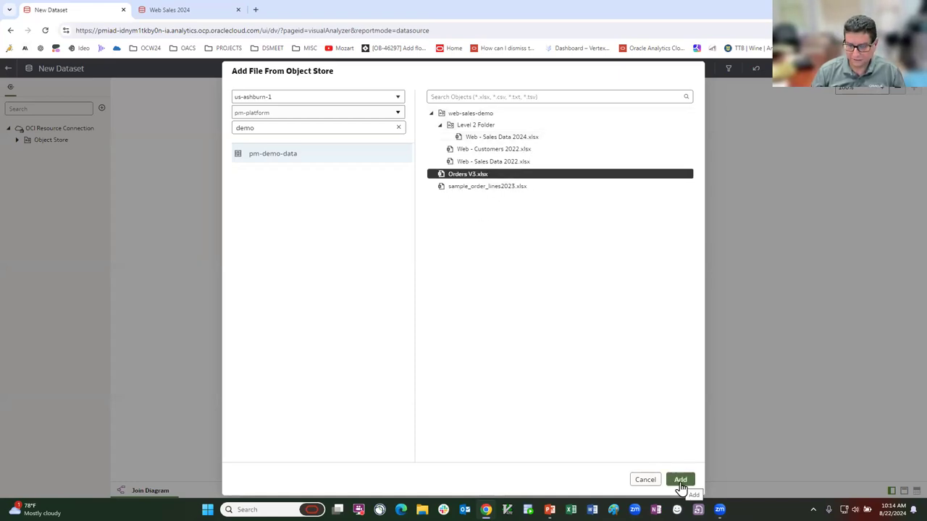
click(680, 483)
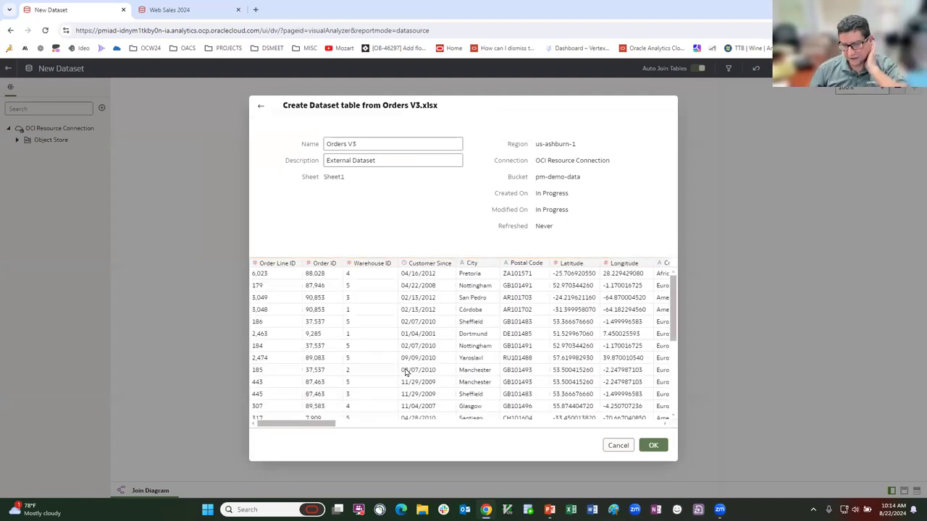
Confirm the Sheet1 preview to create the Orders V3 table
mouse_move(304, 428)
mouse_down()
mouse_move(407, 425)
mouse_move(293, 426)
mouse_up()
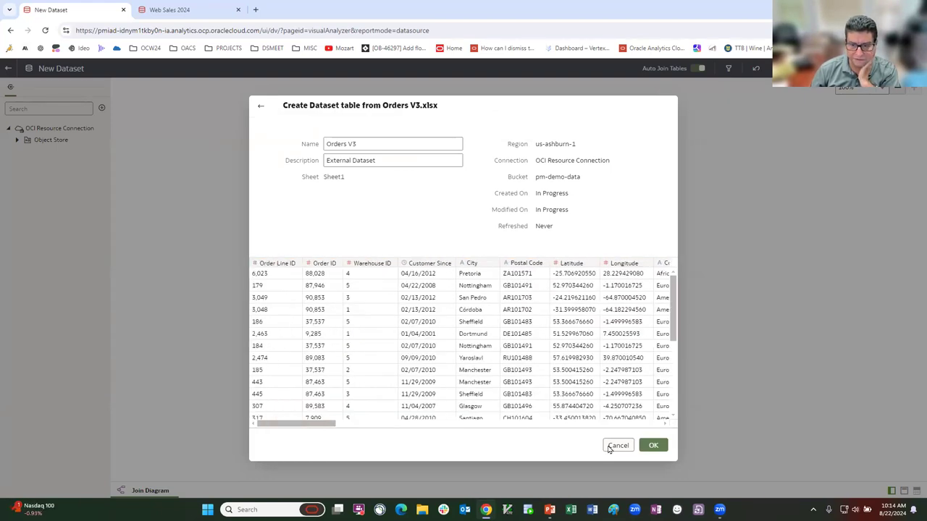
click(653, 445)
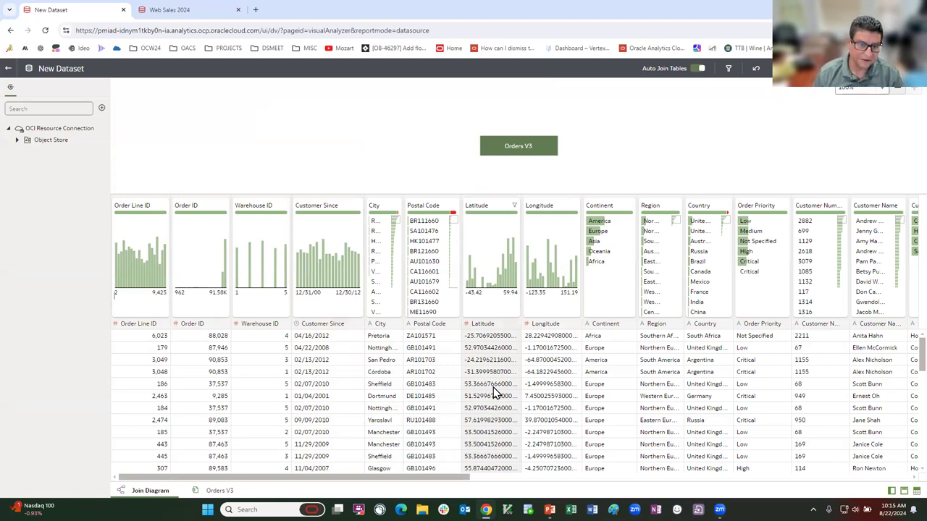
Reopen Add File From Object Store from the Object Store add button
click(441, 265)
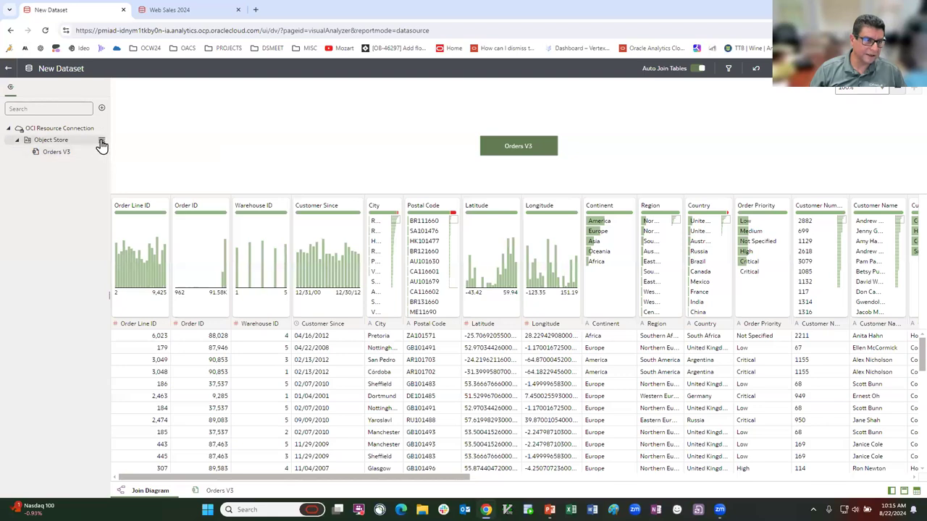
click(101, 143)
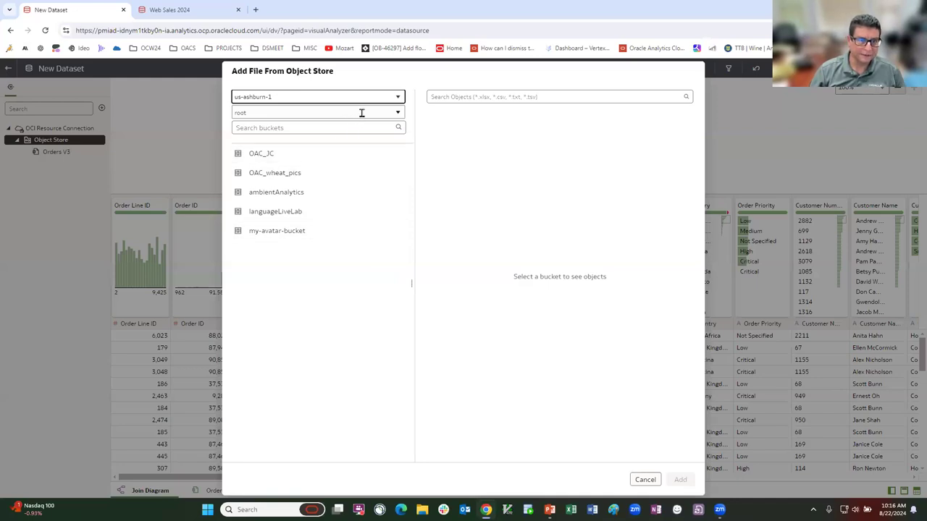
Browse to the pm-demo-data bucket in pm-platform, then cancel without adding a file
click(361, 113)
click(282, 251)
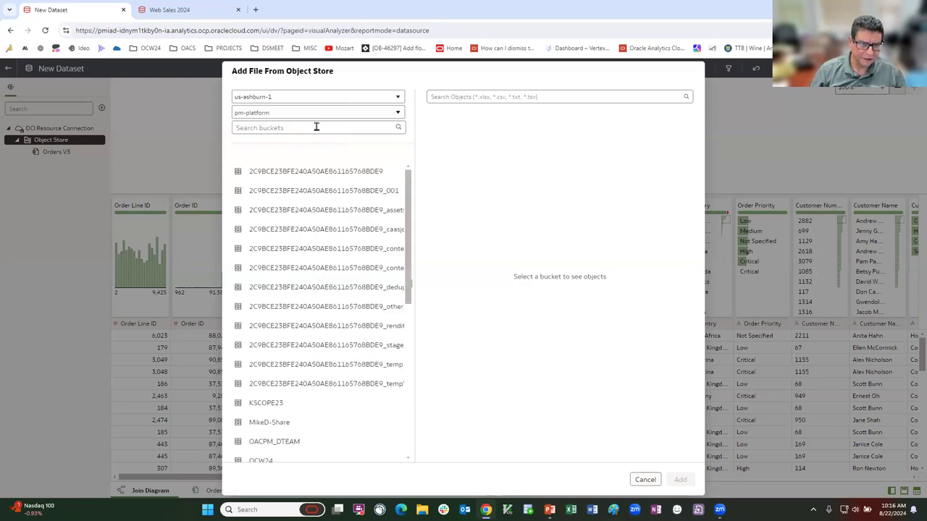
click(316, 127)
text(demo)
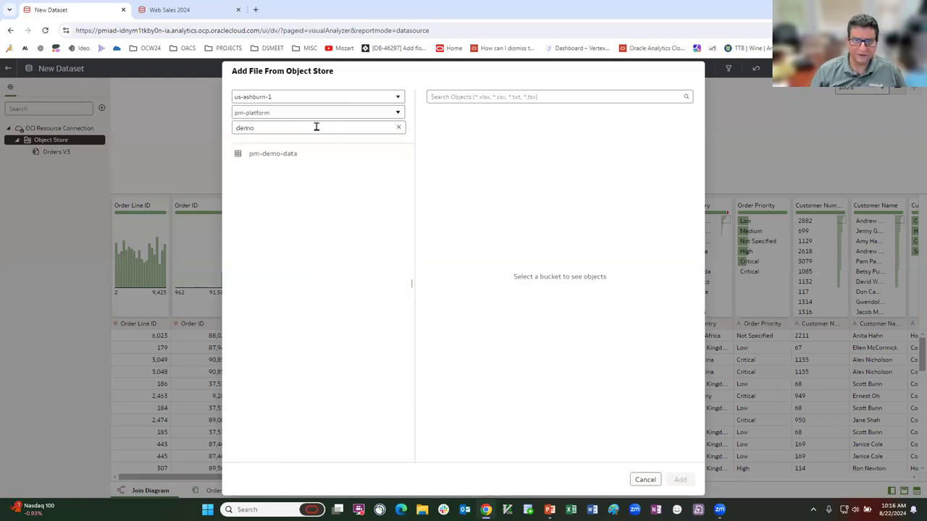
click(368, 159)
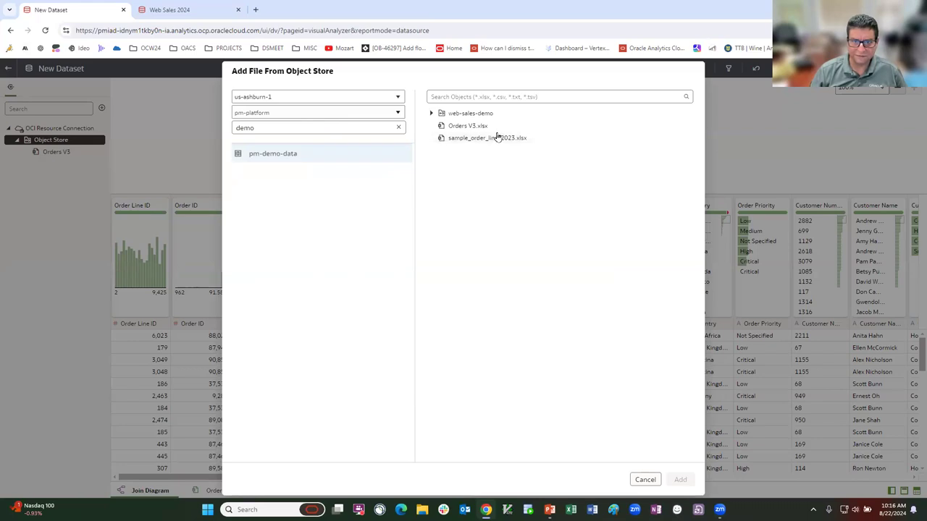
click(645, 479)
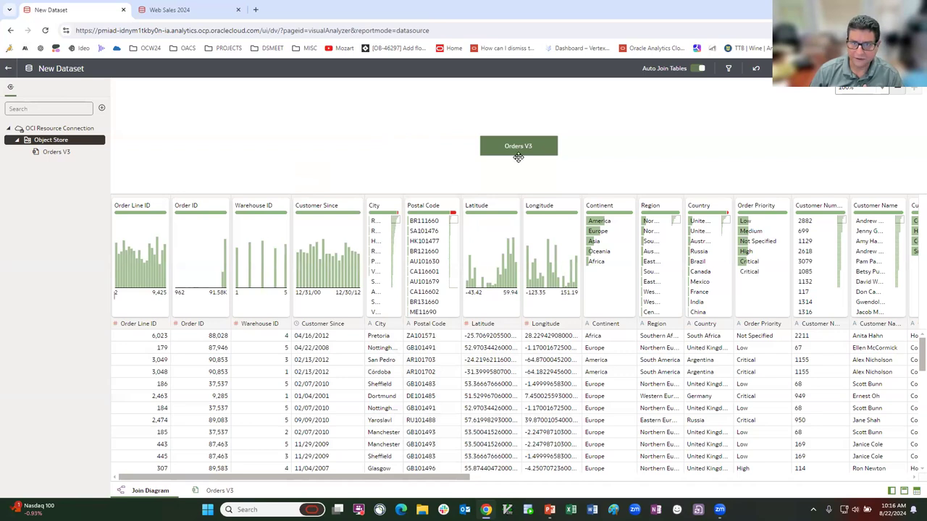
mouse_move(515, 144)
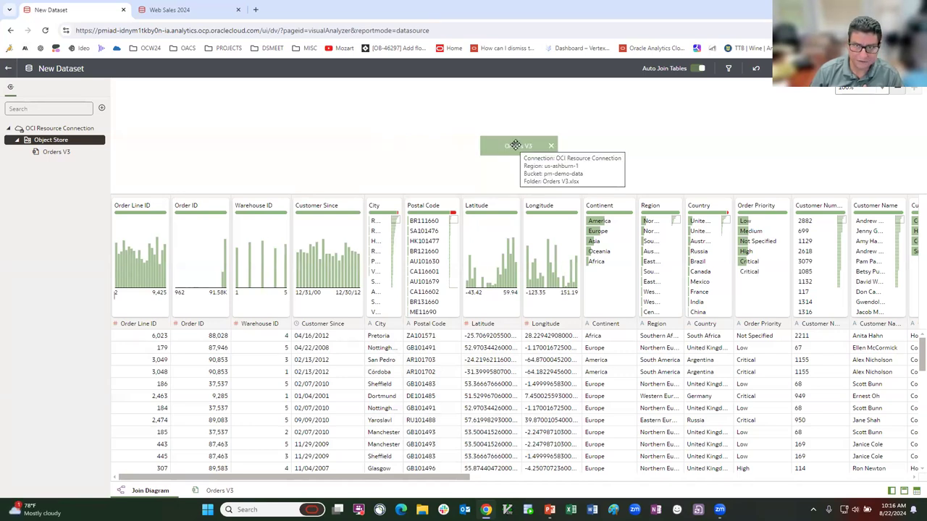
Apply the recommendations treating Order Line ID, Order ID, Warehouse ID, Latitude and Longitude as attributes
double_click(515, 145)
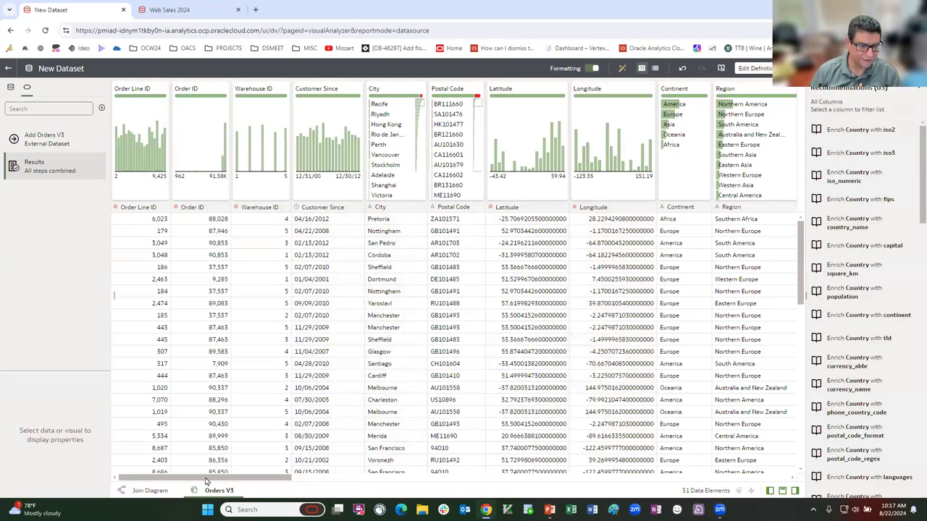
mouse_move(206, 481)
mouse_down()
mouse_move(648, 492)
mouse_move(188, 478)
mouse_up()
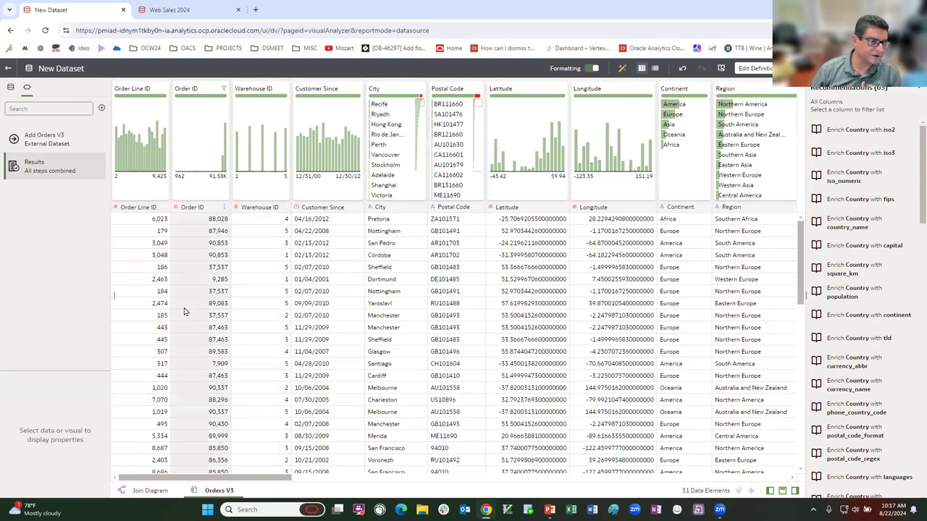
click(622, 69)
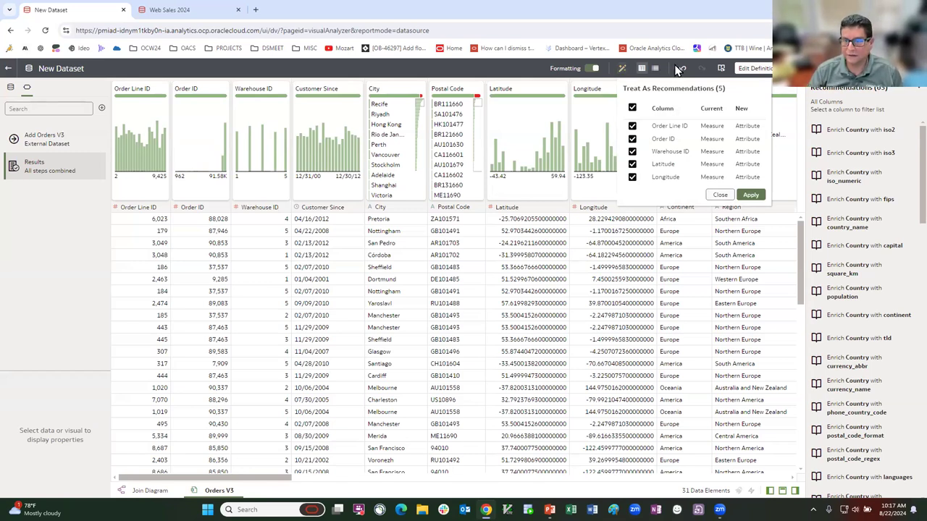
click(750, 197)
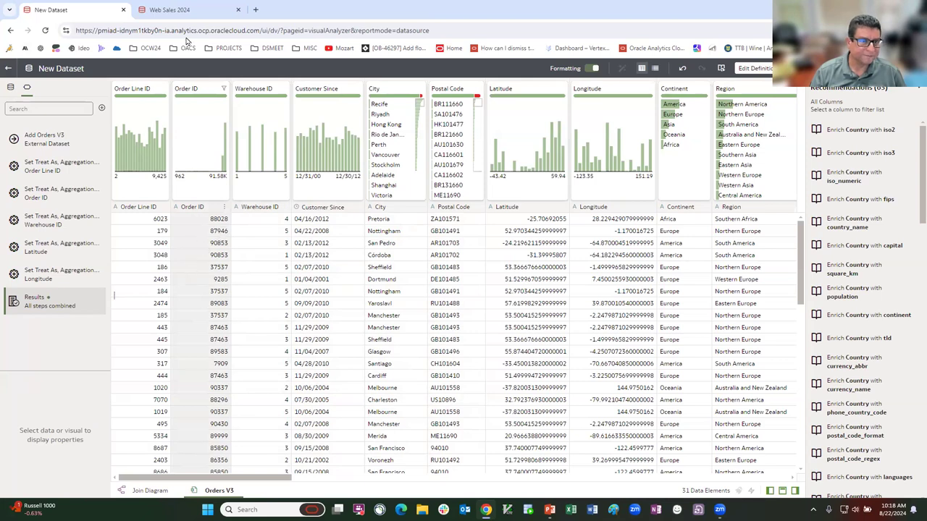
In Web Sales 2024, show the SHIP_DATE column's properties and extraction recommendations
click(186, 9)
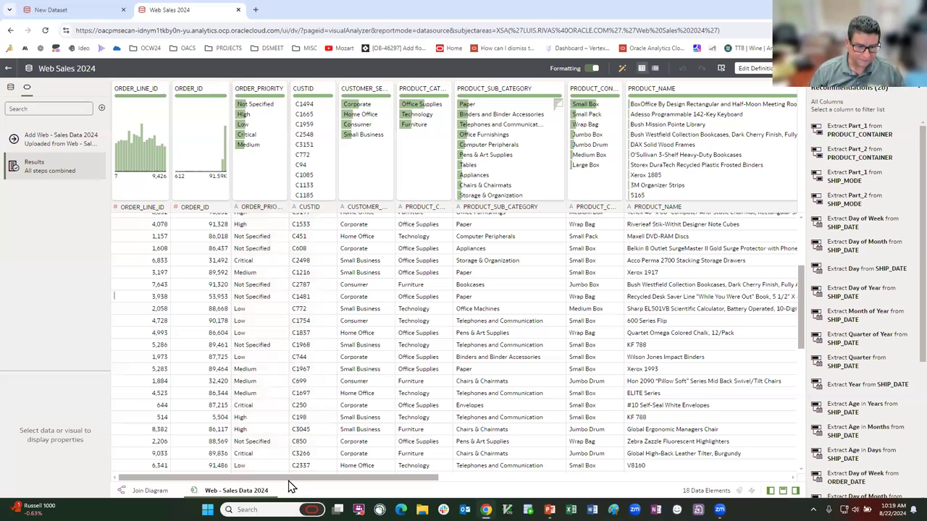
drag(289, 481, 718, 473)
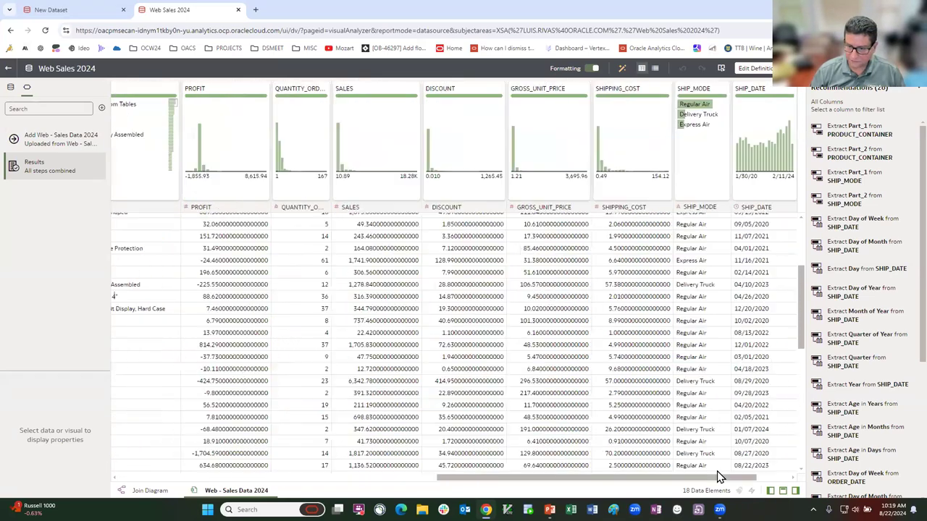
scroll(721, 477, right, 2)
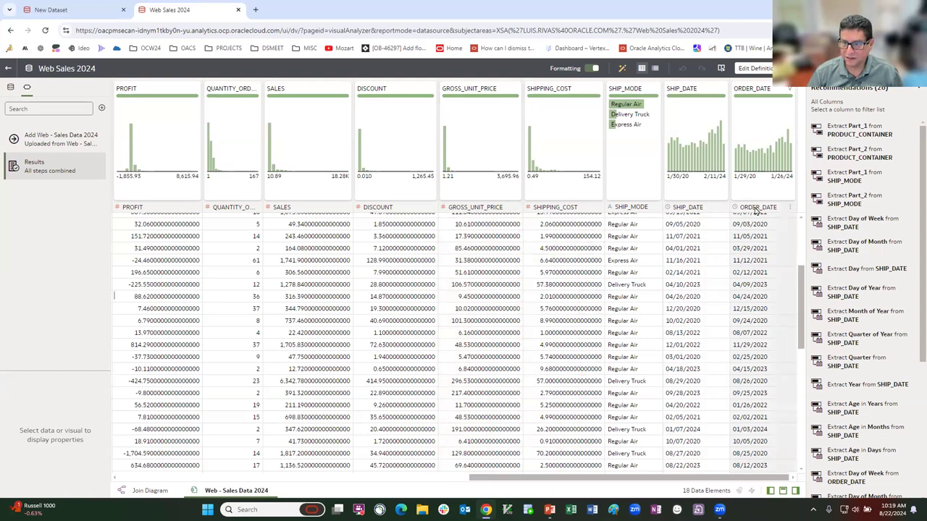
click(701, 208)
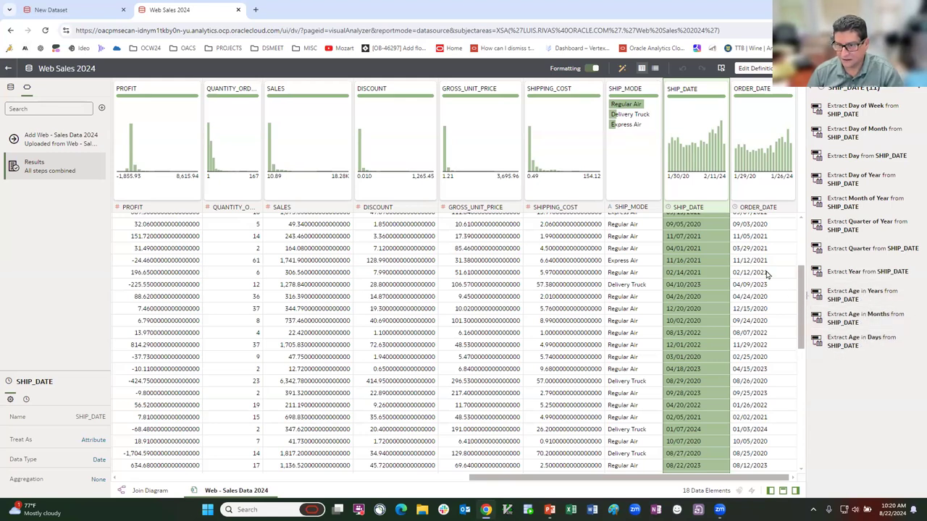
right_click(723, 207)
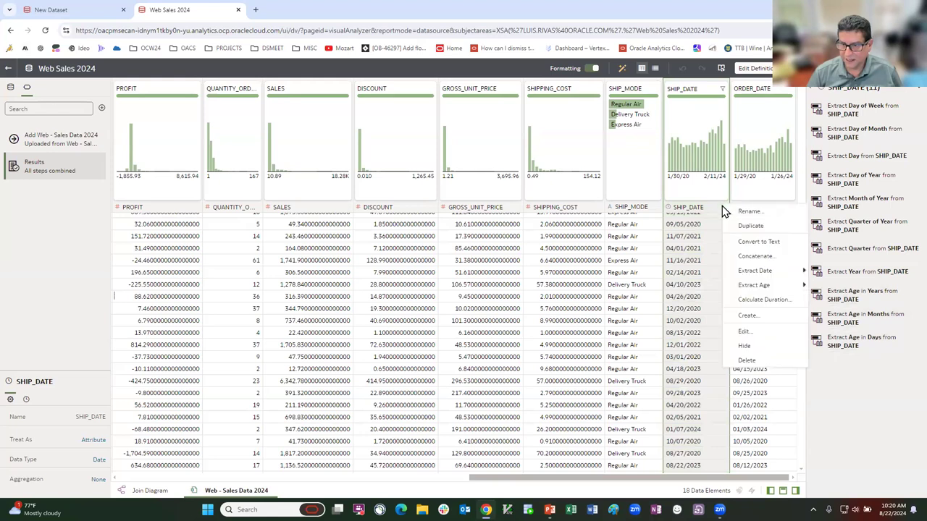
Bring up the SHIP_DATE context menu listing age extraction options
mouse_move(750, 288)
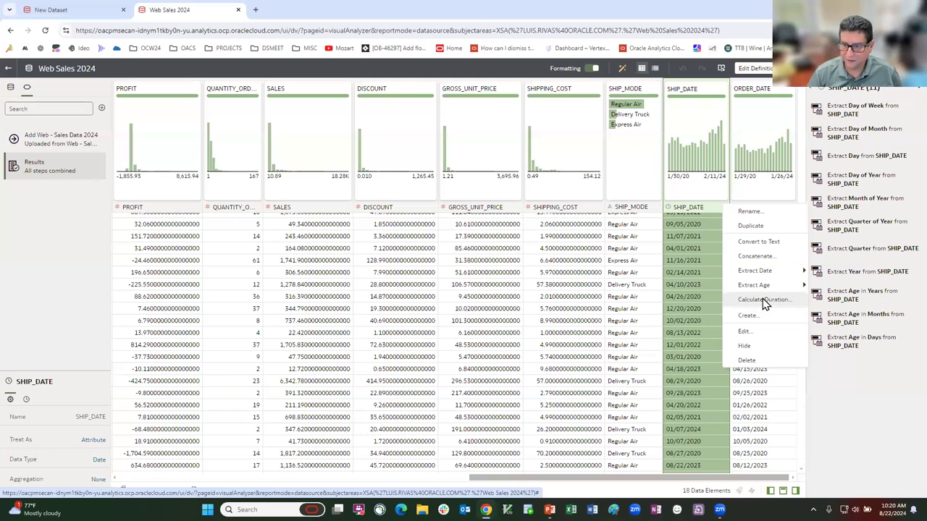
Start a SHIP_DATE Calculate Duration step measured Until, relative to ORDER_DATE
click(765, 302)
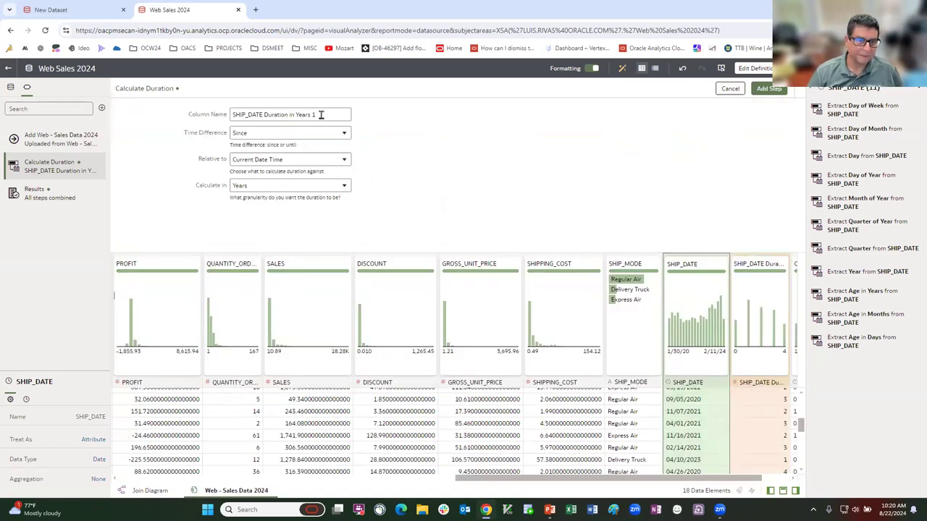
drag(322, 113, 221, 114)
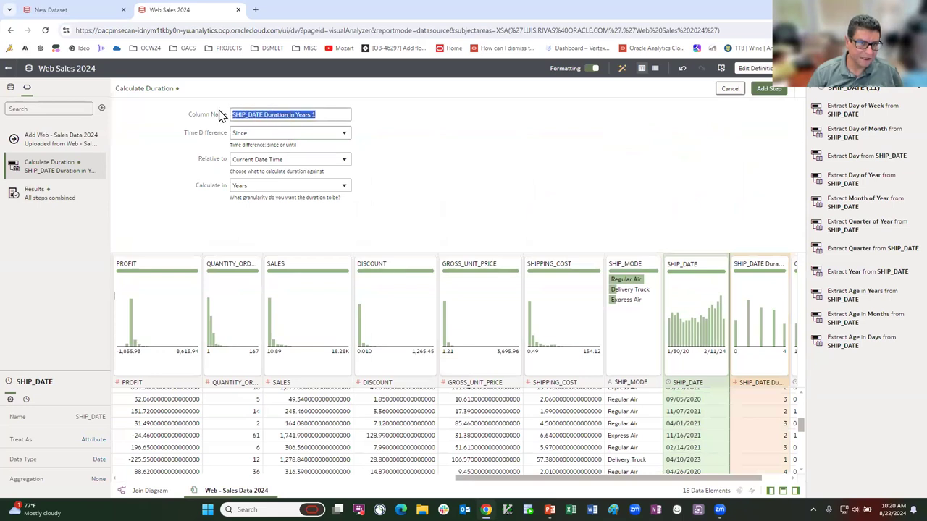
click(374, 124)
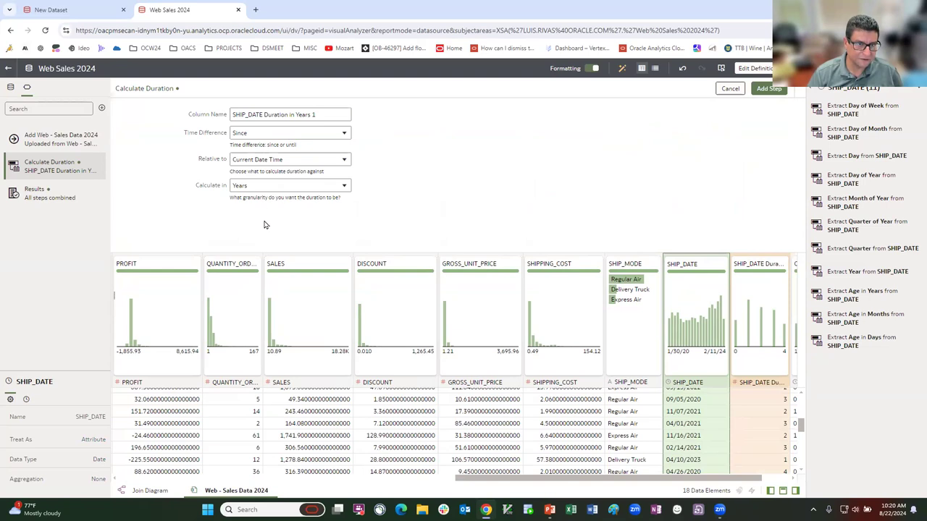
click(339, 135)
click(241, 162)
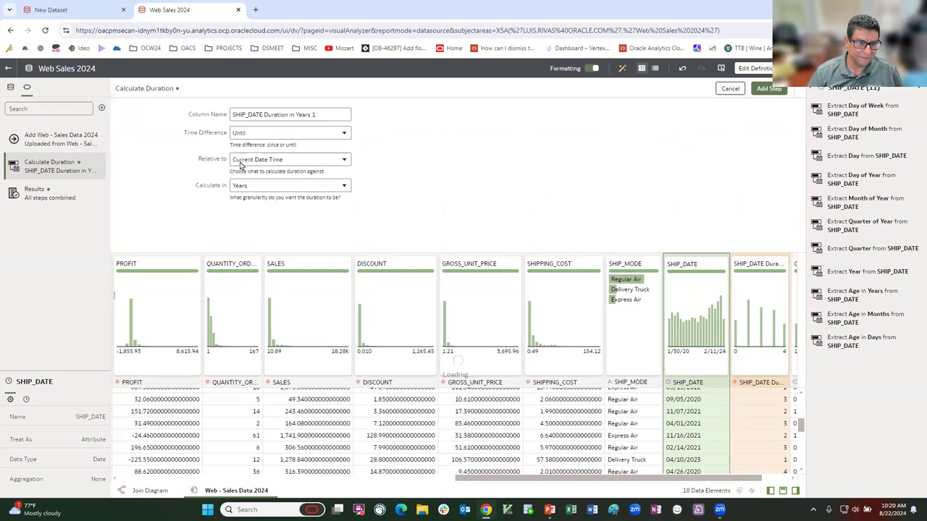
click(320, 160)
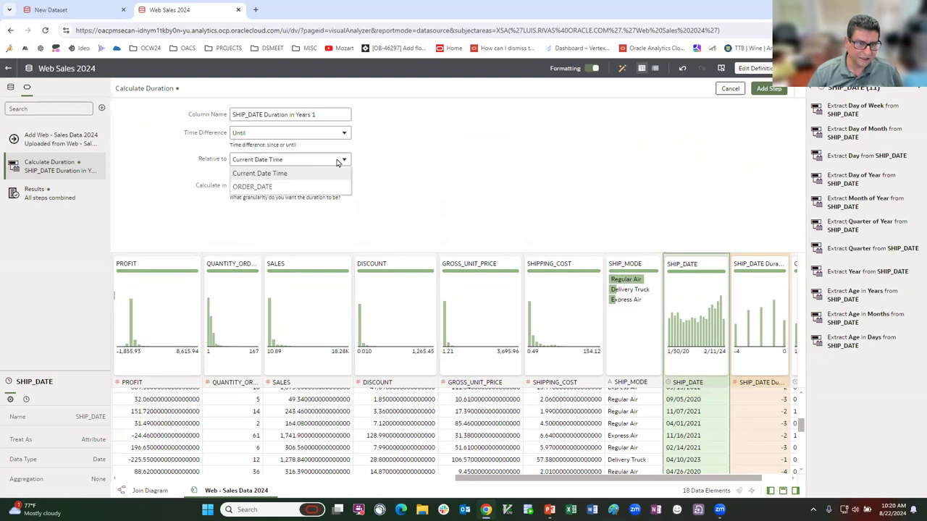
click(269, 187)
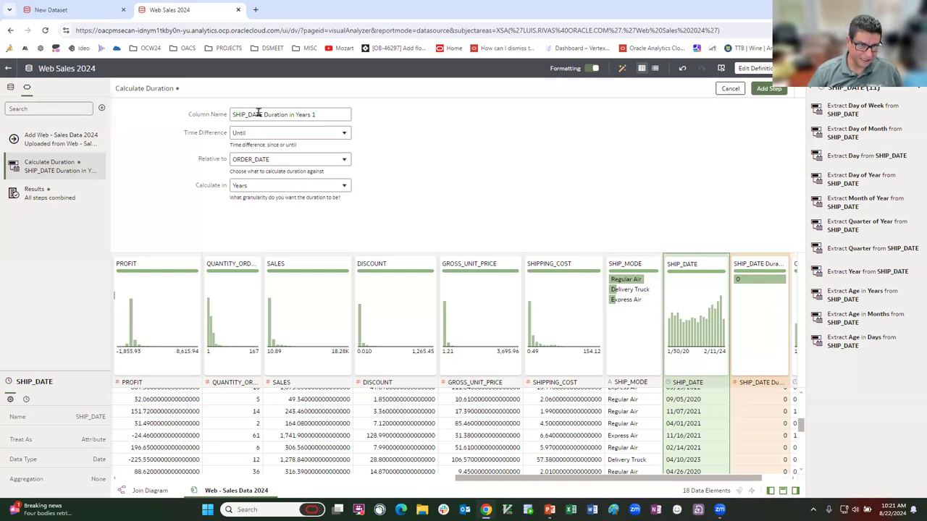
Set the duration units to Days and add the SHIP_DATE Duration in Days step
click(344, 135)
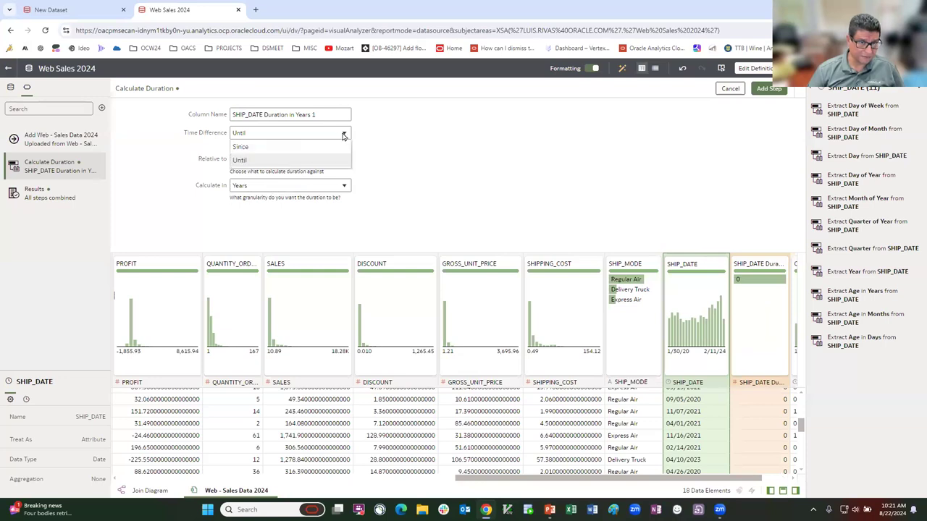
click(365, 135)
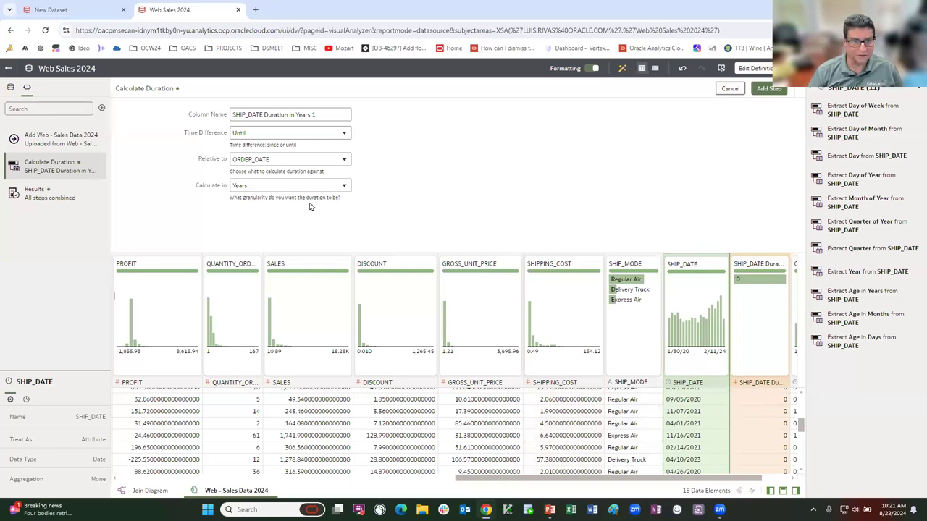
click(345, 188)
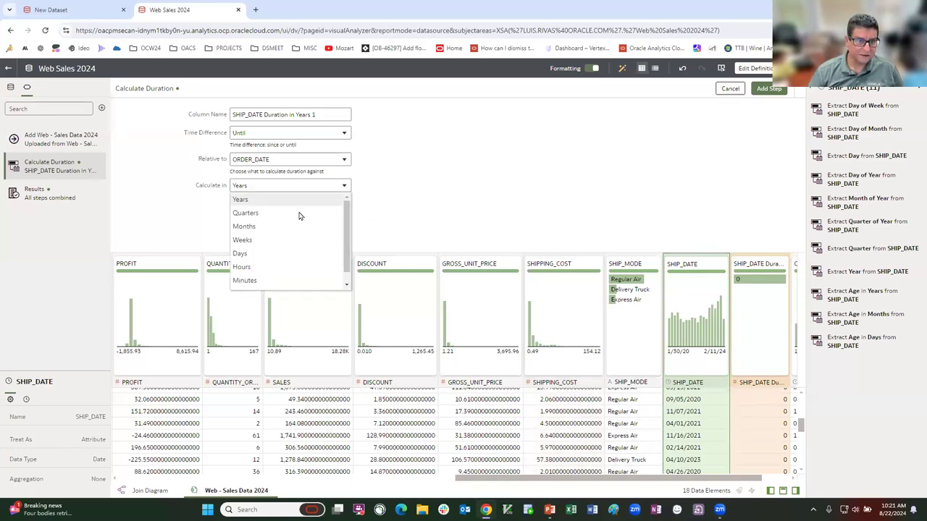
click(242, 253)
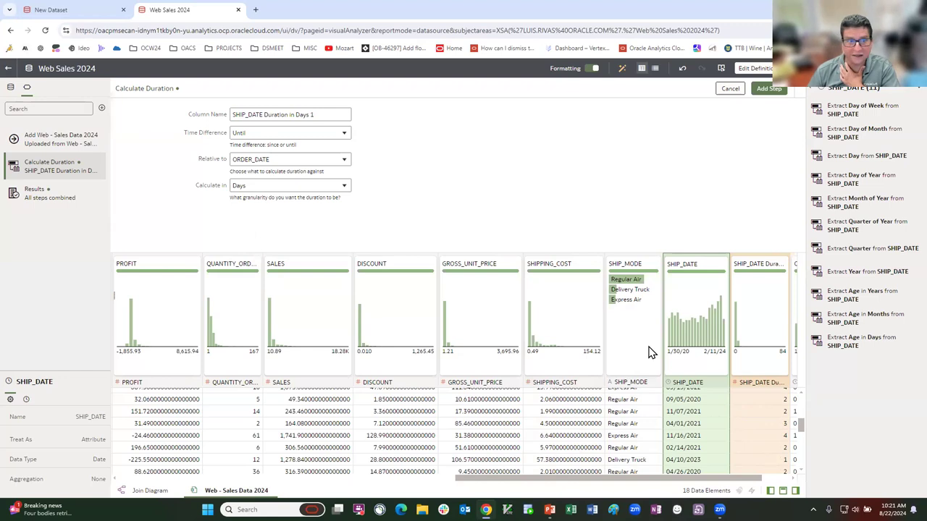
click(344, 189)
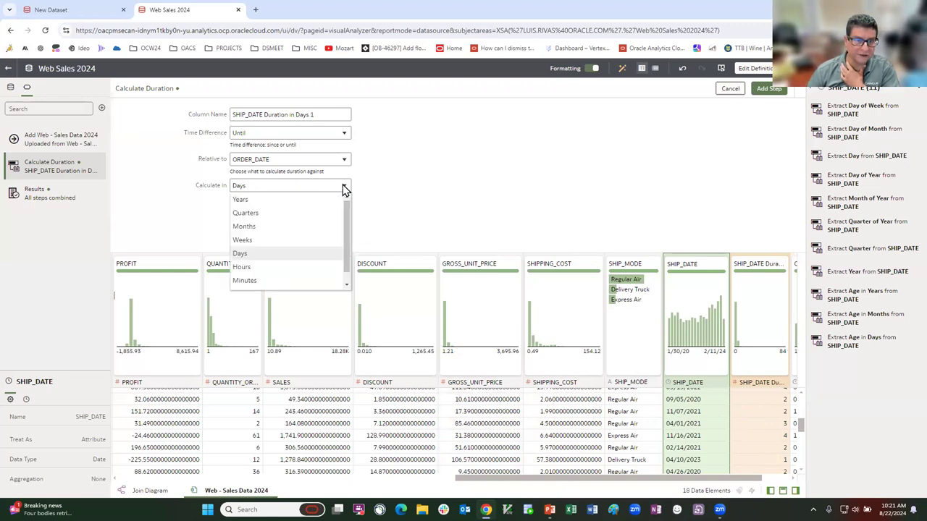
click(295, 268)
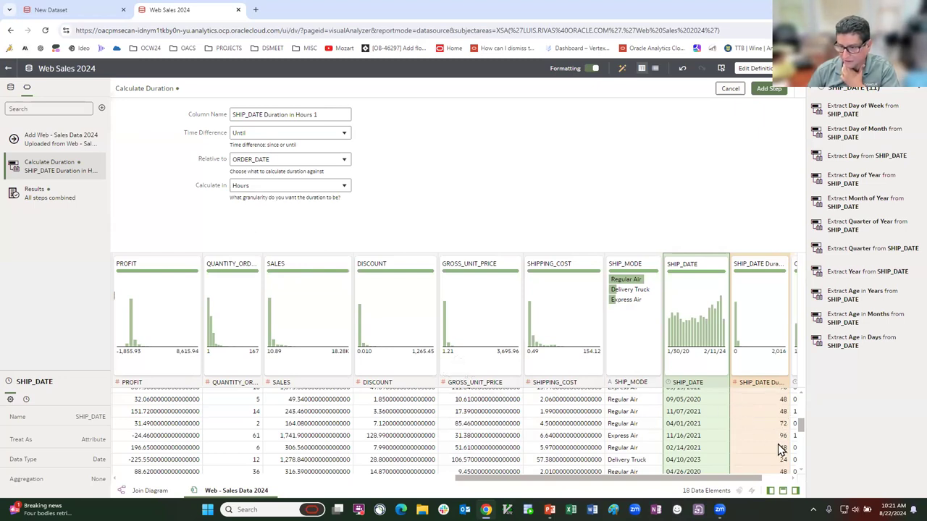
click(343, 188)
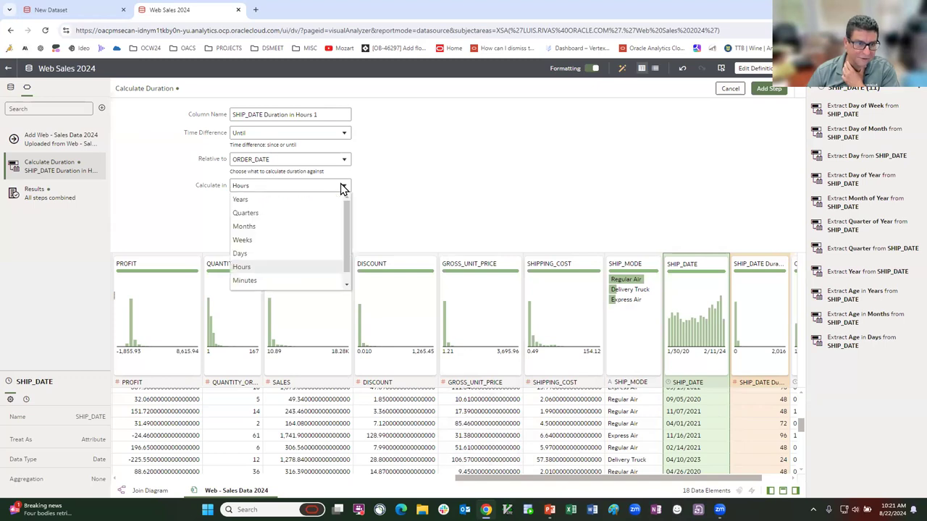
click(283, 257)
click(768, 89)
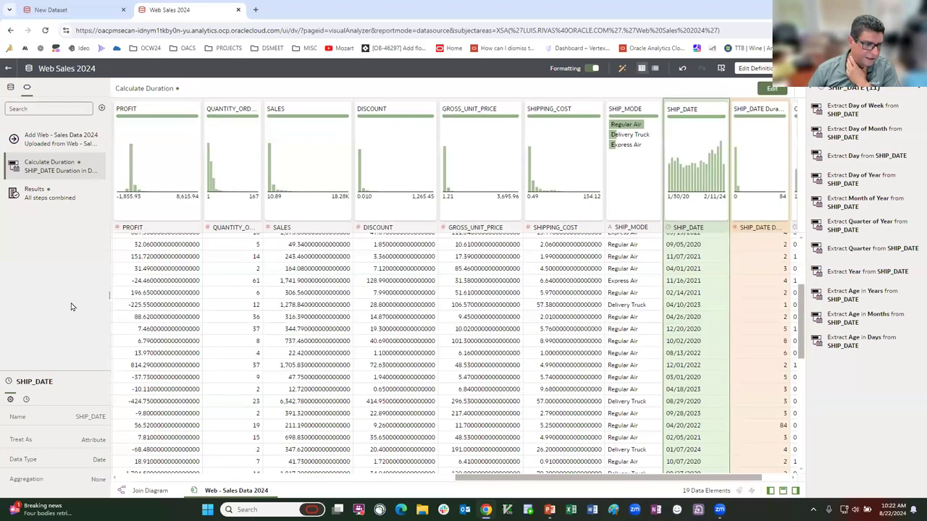
click(762, 110)
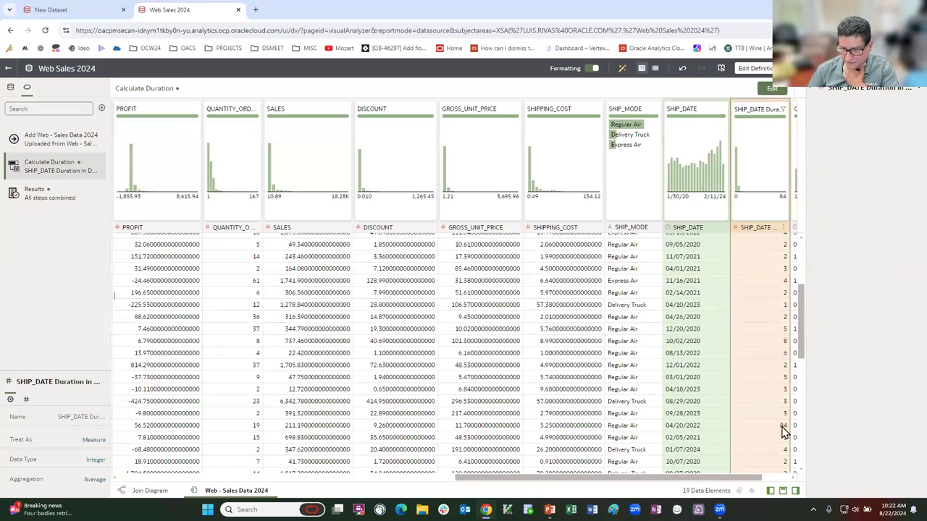
Save the dataset changes around the SHIP_DATE Duration column and open a new Web Sales 2024 workbook
drag(746, 483, 770, 484)
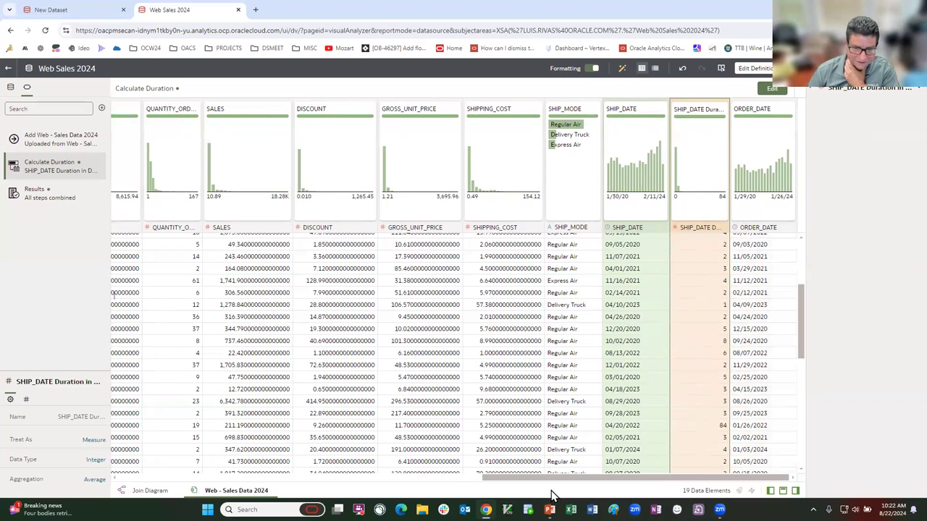
drag(575, 480, 510, 480)
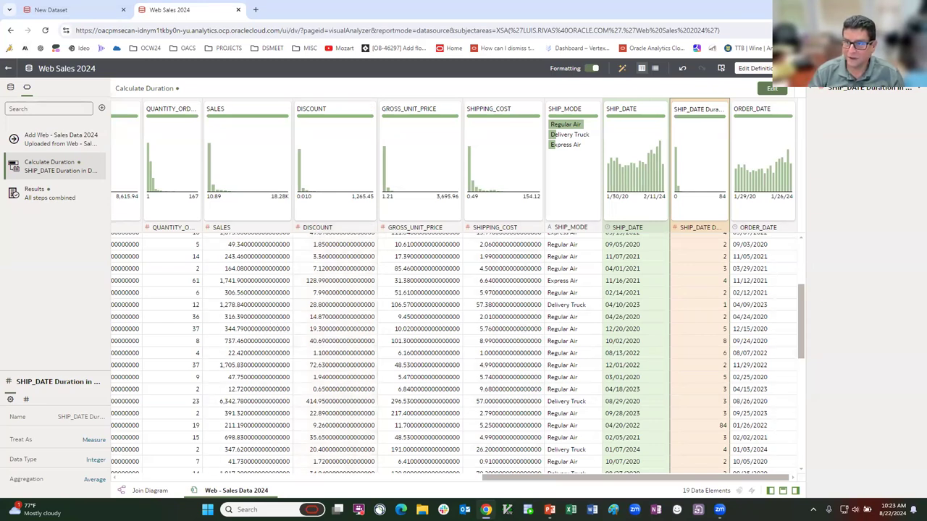
key(Return)
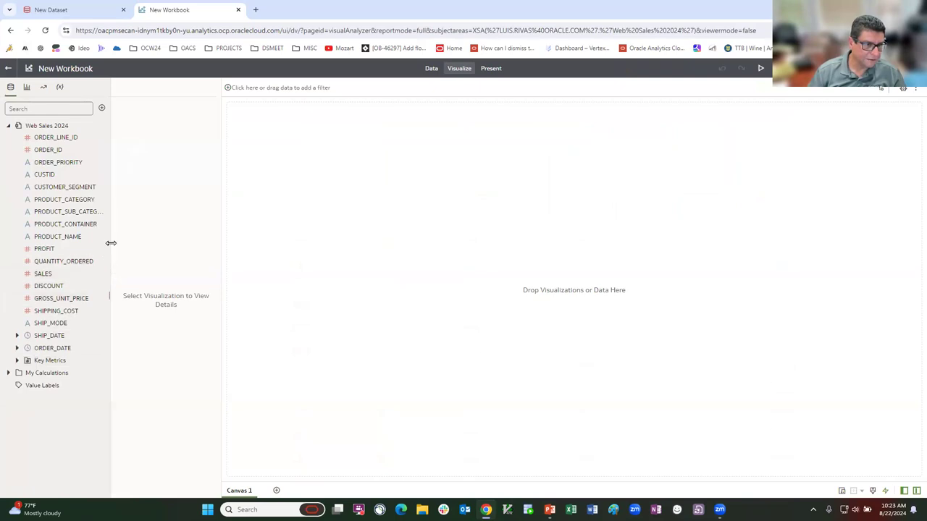
Widen the Data panel and open the context menu for the PRODUCT_SUB_CATEGORY field
drag(121, 247, 123, 241)
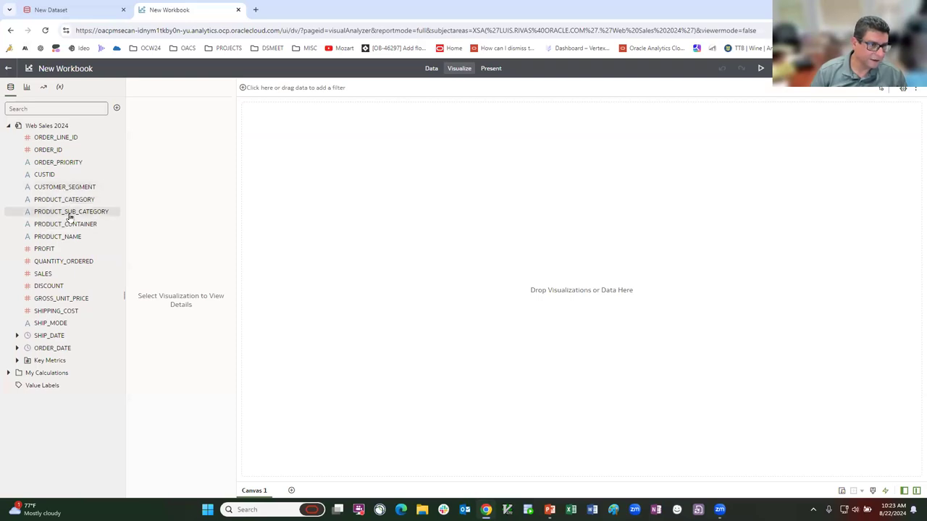
mouse_move(78, 215)
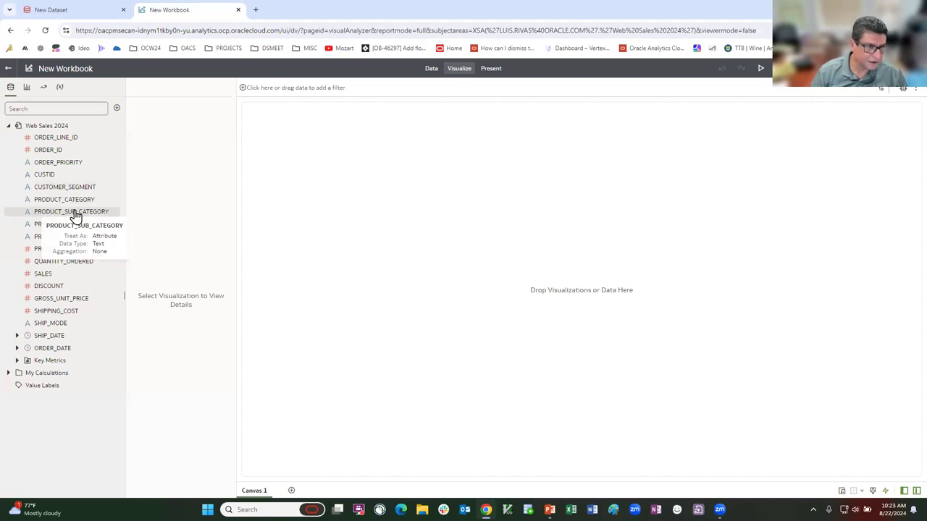
right_click(75, 216)
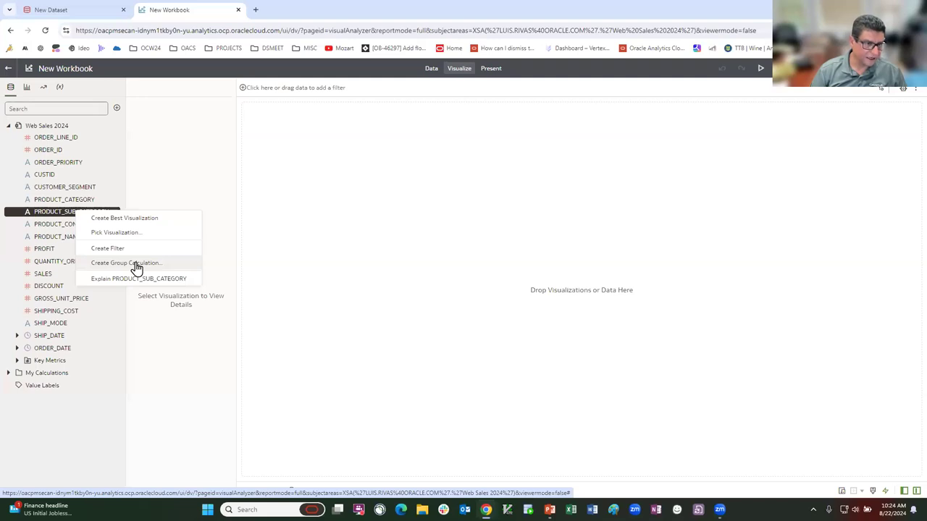
right_click(43, 375)
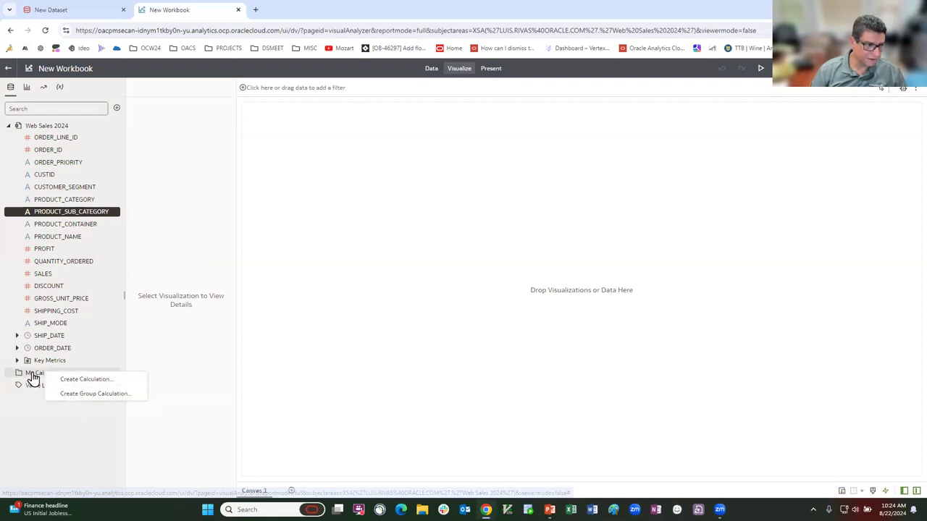
click(78, 395)
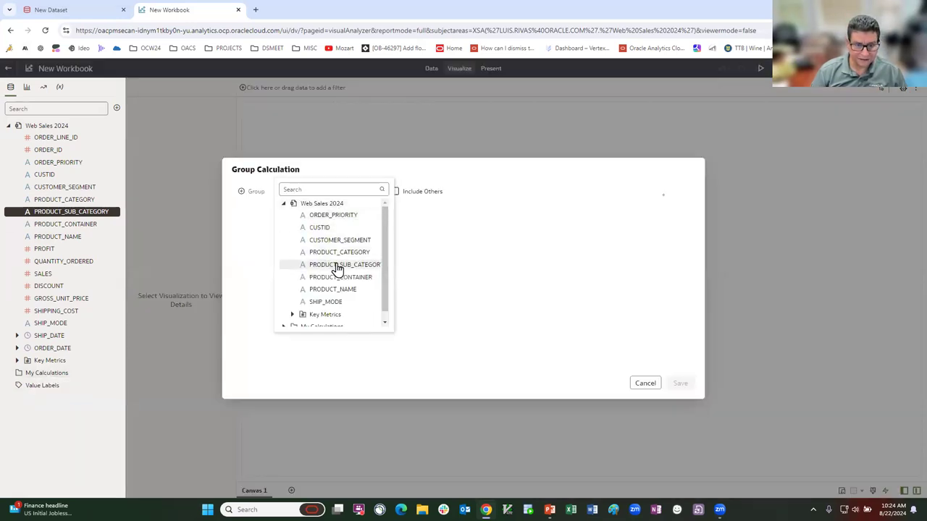
scroll(332, 274, down, 1)
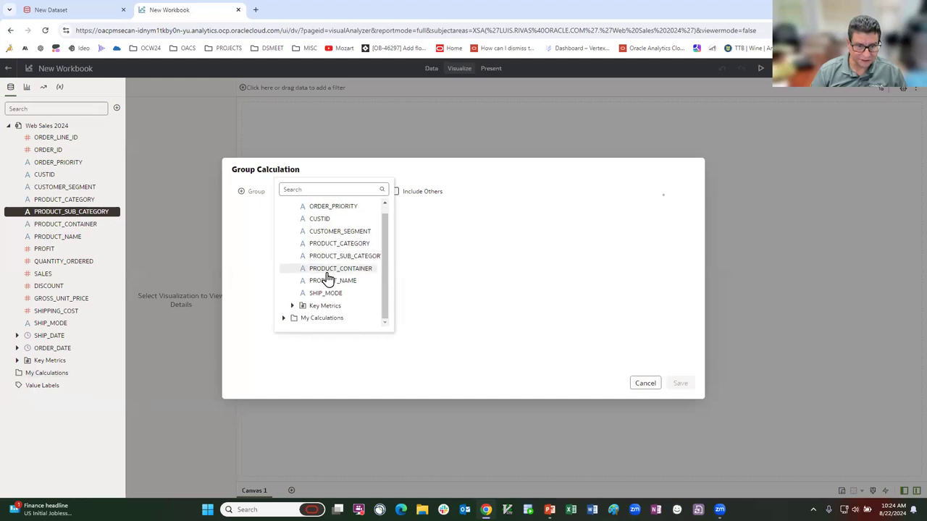
scroll(325, 282, up, 1)
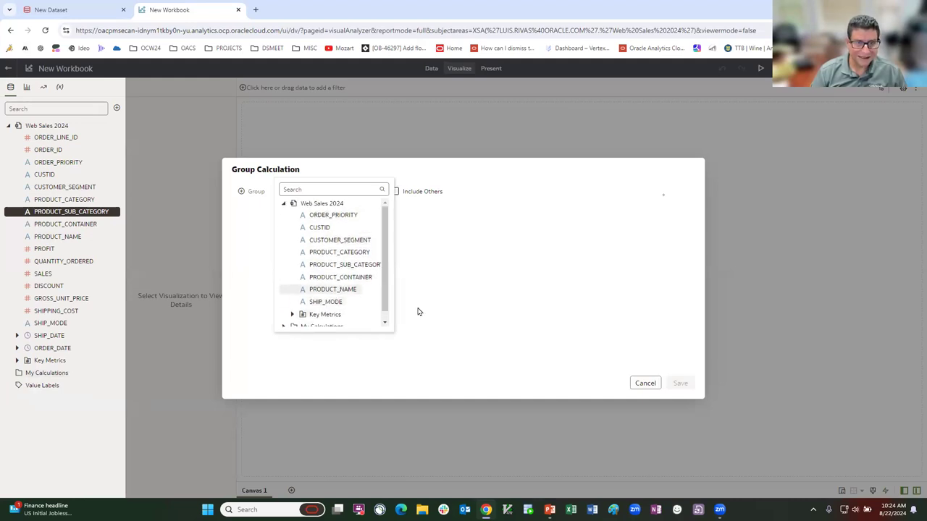
click(645, 382)
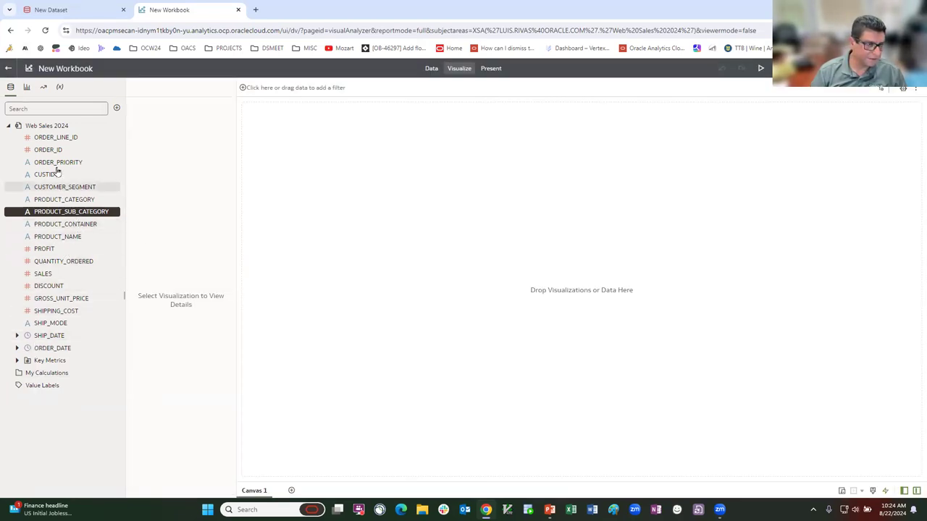
right_click(72, 215)
Start a PRODUCT_SUB_CATEGORY group calculation with Appliances, Binders, Bookcases, Chairs & Chairmats, Computer Peripherals in Group 1
click(120, 265)
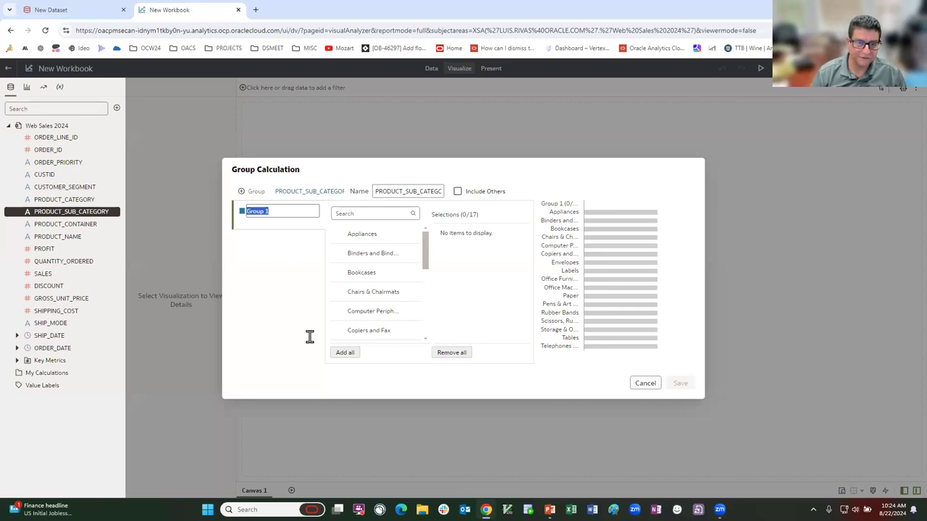
click(371, 234)
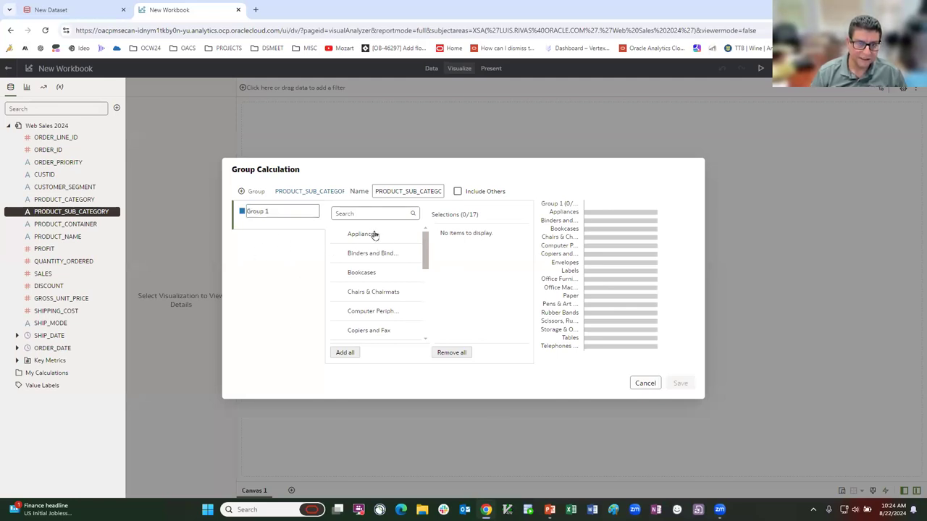
click(368, 253)
click(361, 272)
click(362, 292)
click(362, 311)
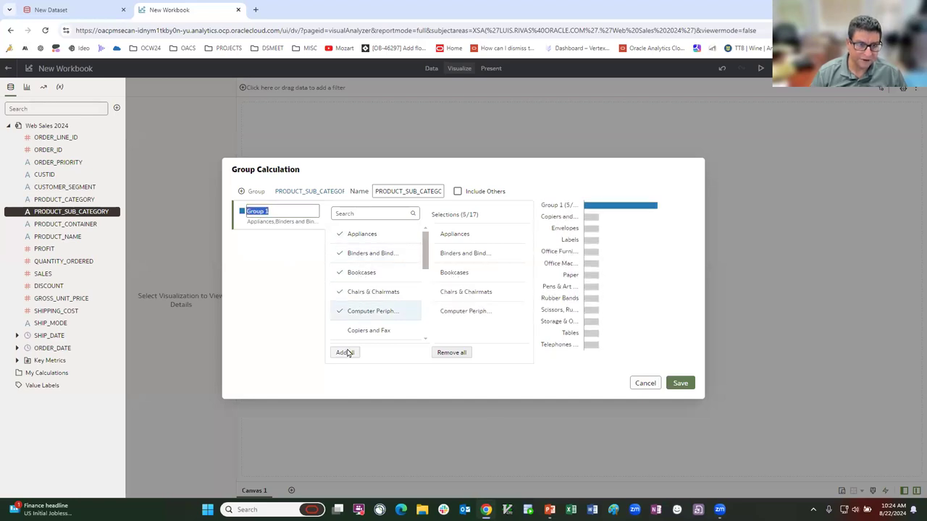
Add Group 2 with Copiers and Fax, Envelopes, Labels, Office Furnishings, Office Machines and Paper
click(250, 192)
click(368, 234)
click(361, 253)
click(361, 273)
click(362, 291)
click(362, 312)
click(354, 330)
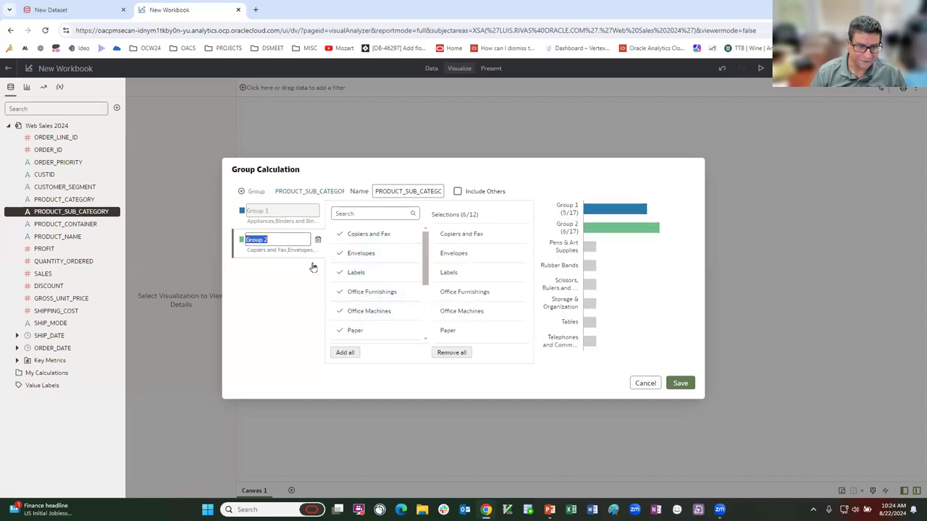
Add Group 3 with Pens & Art Supplies, Rubber Bands, Scissors, Storage & Organization, include Others, and save
click(239, 190)
click(362, 234)
click(362, 254)
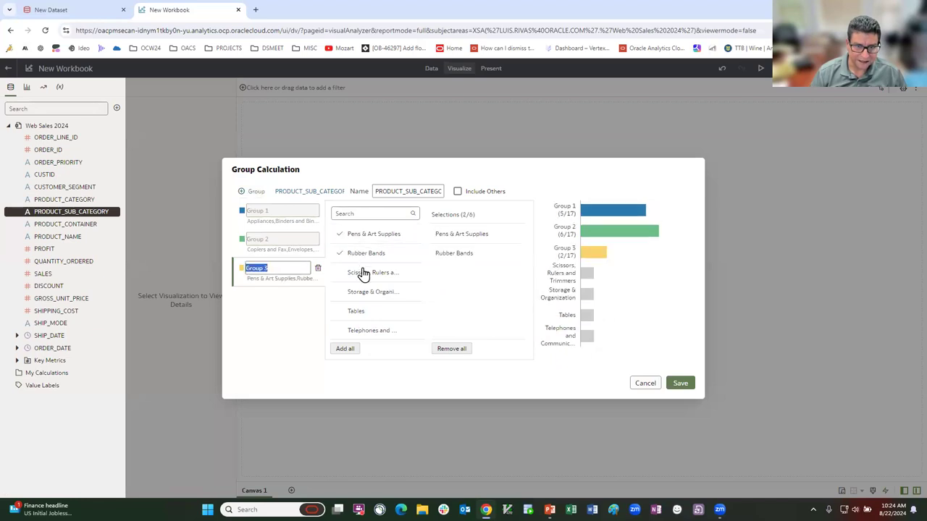
click(362, 272)
click(366, 292)
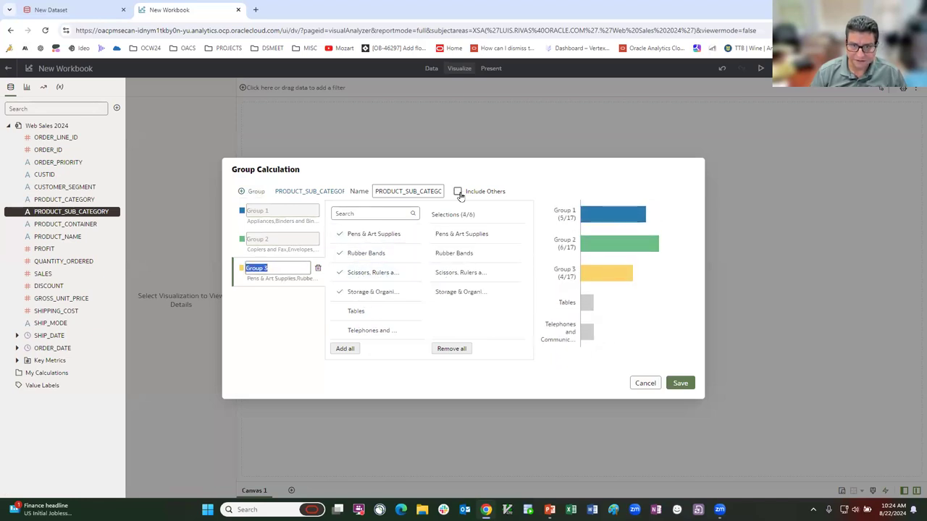
click(457, 191)
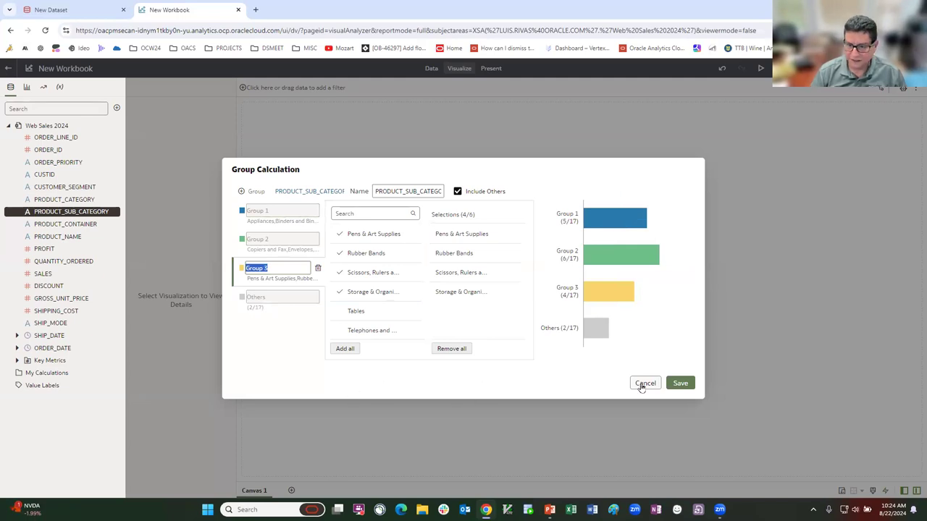
click(679, 383)
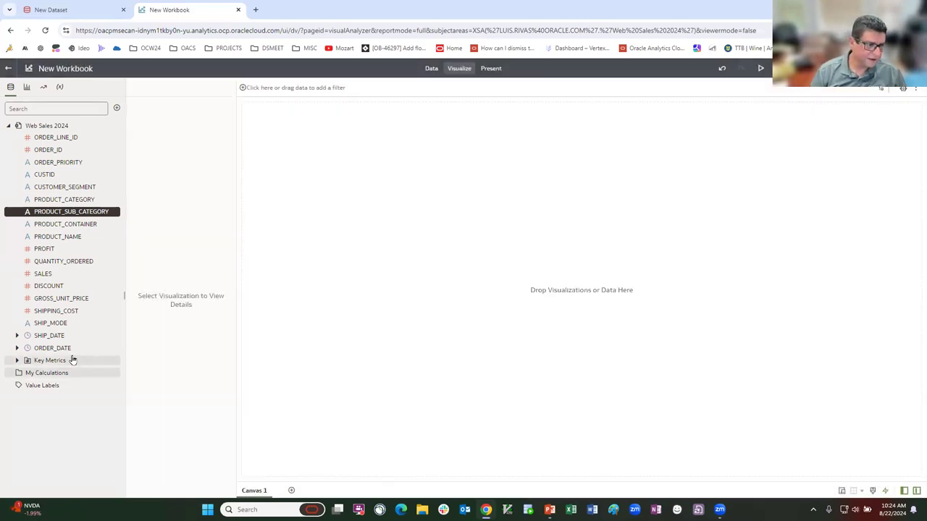
Expand My Calculations and review the new PRODUCT_SUB_CATEGORY Group calculation without changing it
click(51, 372)
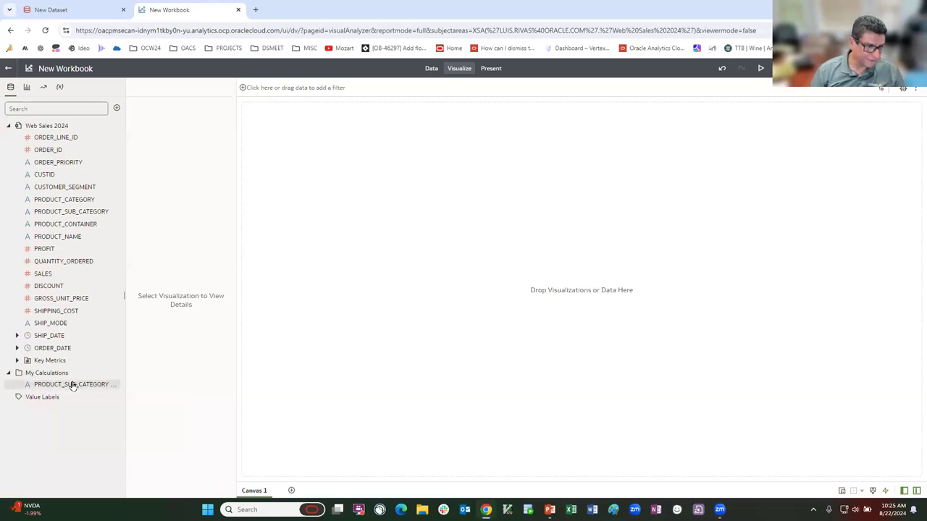
right_click(69, 384)
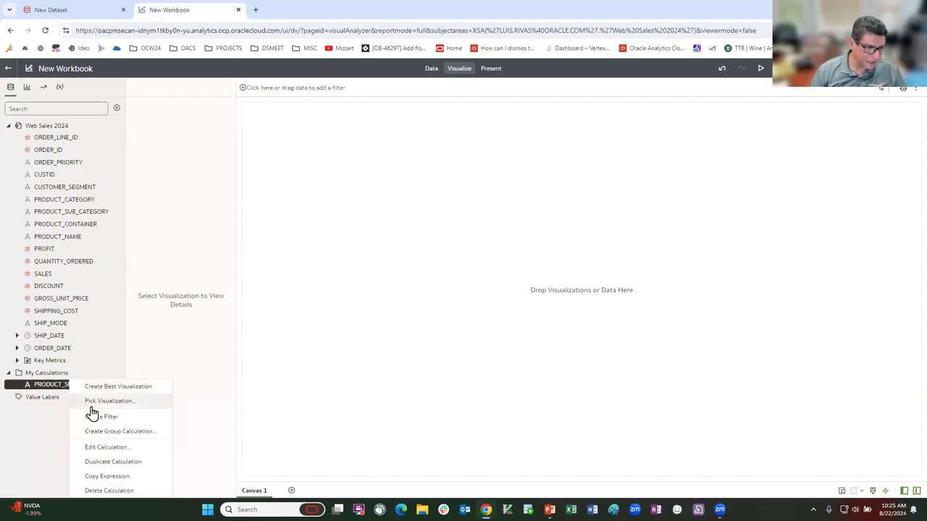
click(102, 448)
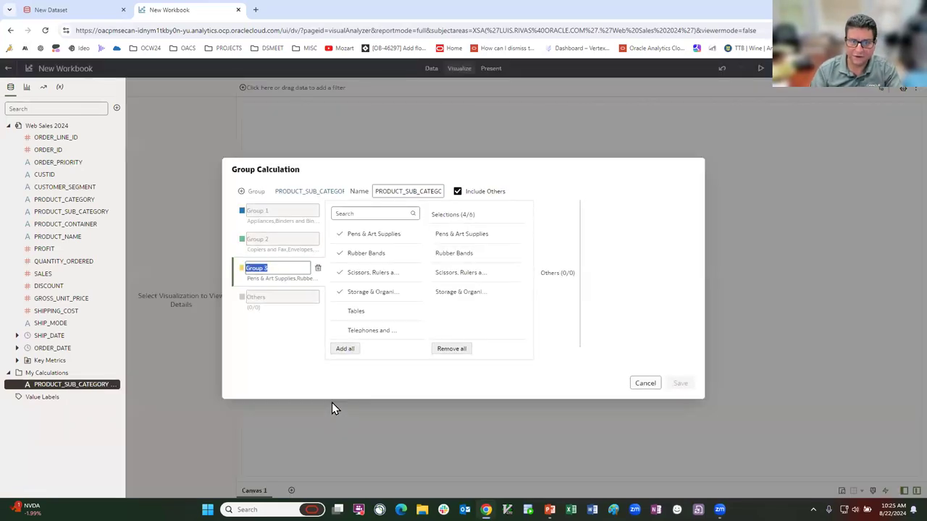
click(645, 383)
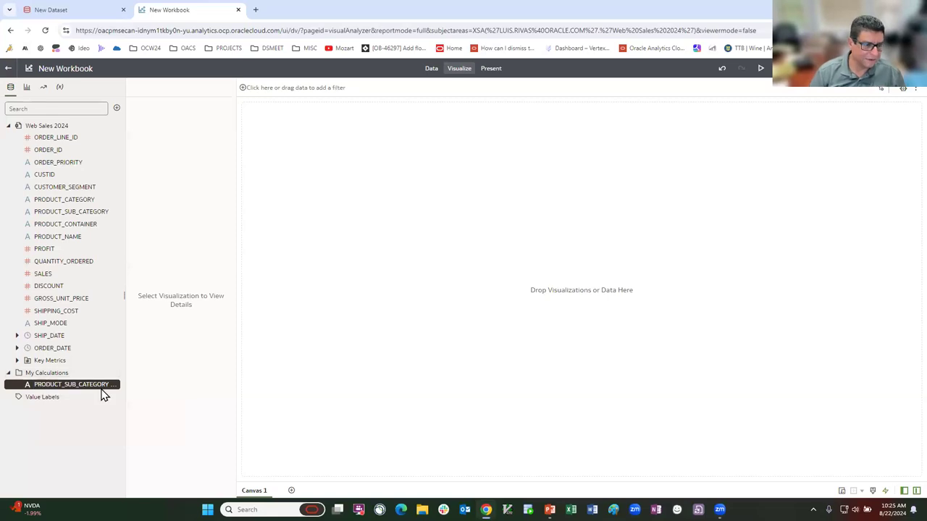
mouse_move(71, 389)
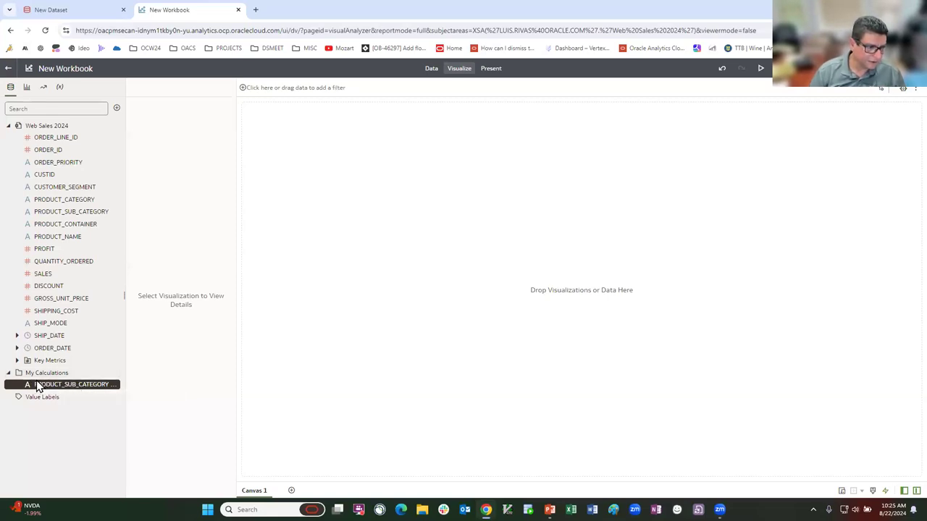
Duplicate the PRODUCT_SUB_CATEGORY group calculation and review the copy without changes
right_click(70, 383)
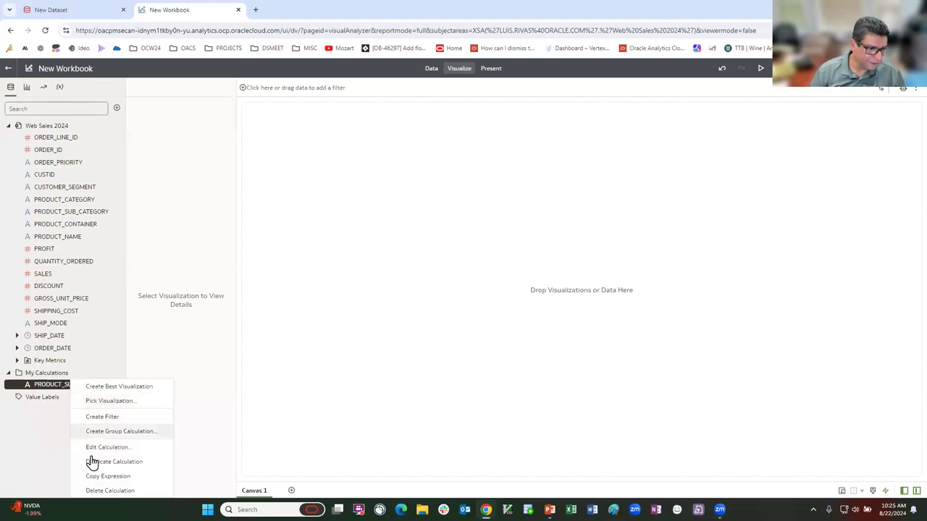
click(94, 462)
right_click(63, 397)
click(85, 445)
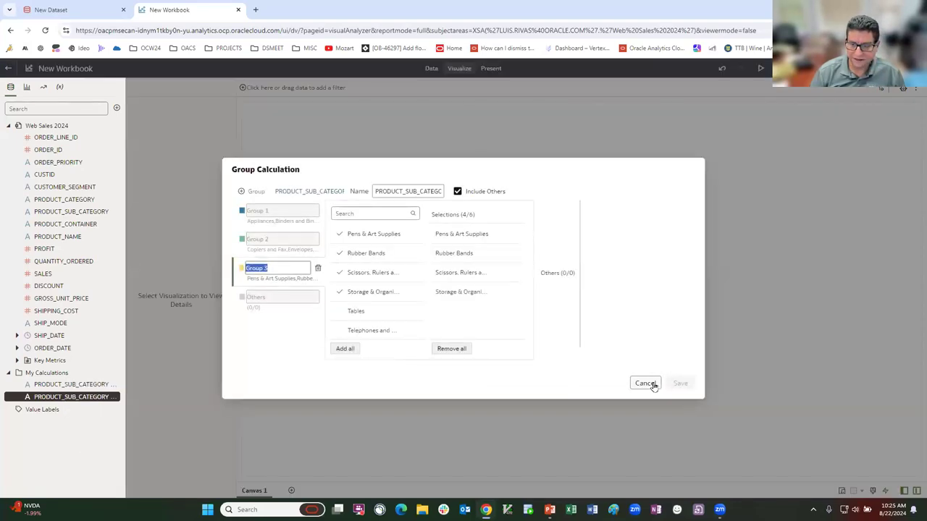
click(647, 384)
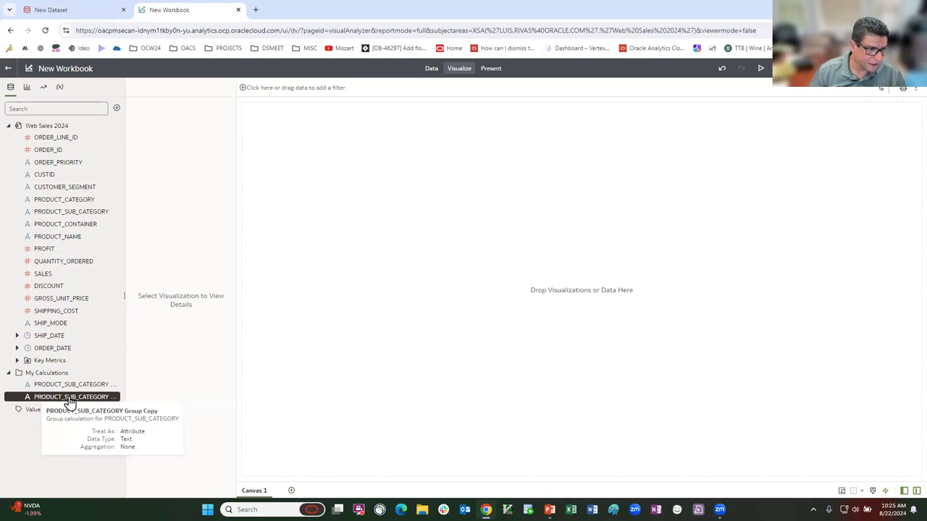
Copy the Group Copy expression and paste it into a new blank calculation under My Calculations
right_click(69, 401)
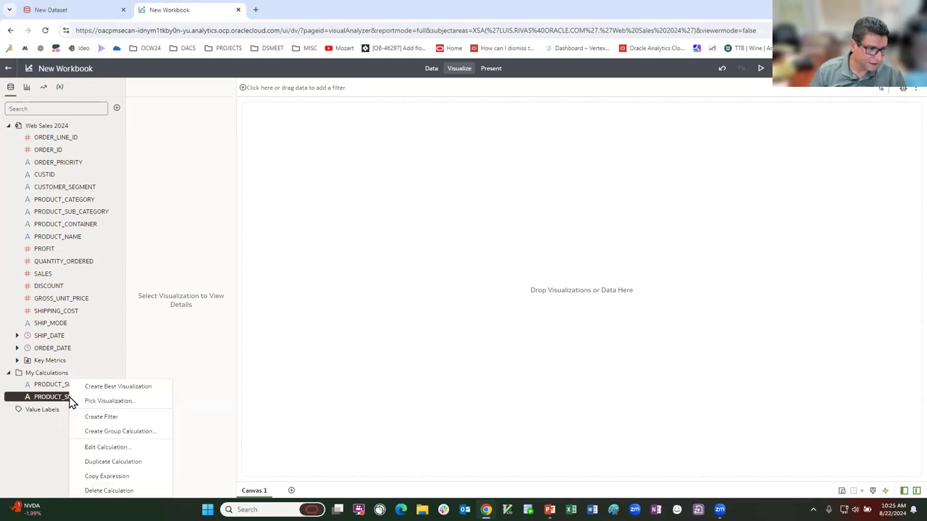
click(92, 476)
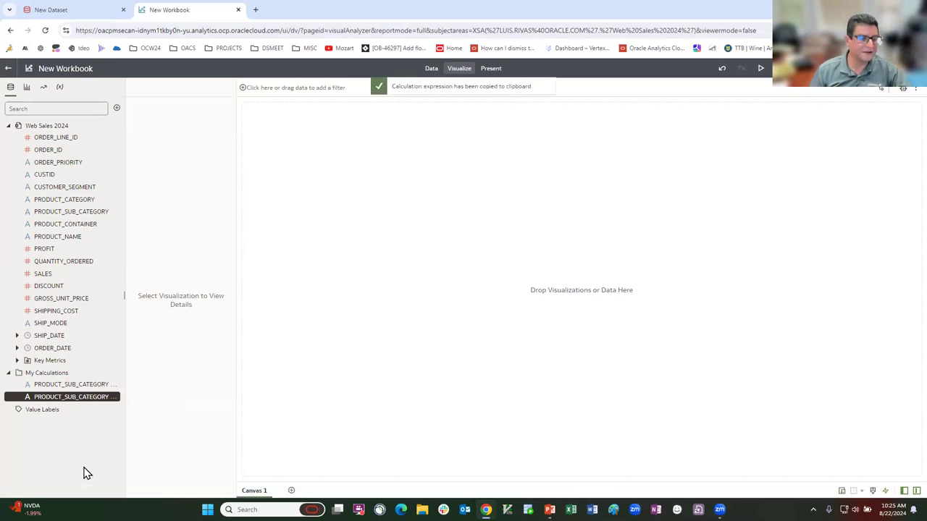
right_click(47, 374)
click(82, 380)
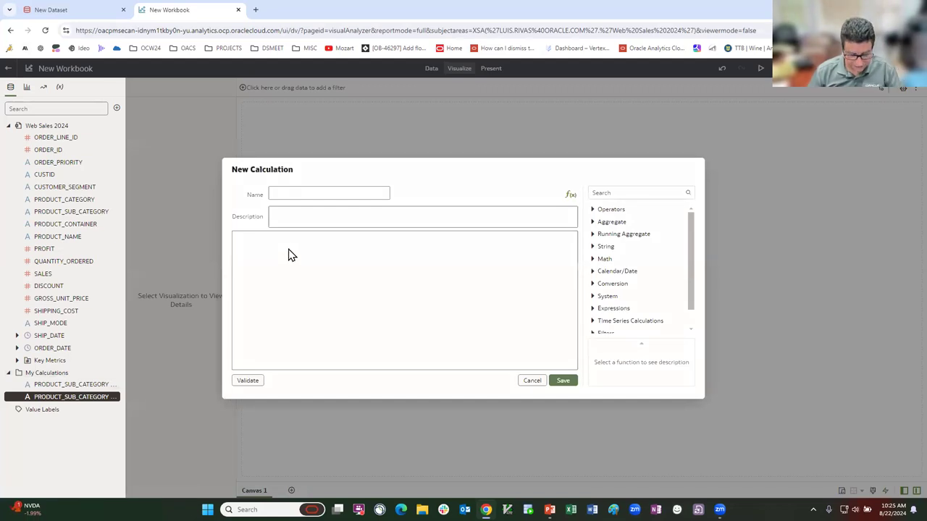
key(ctrl+v)
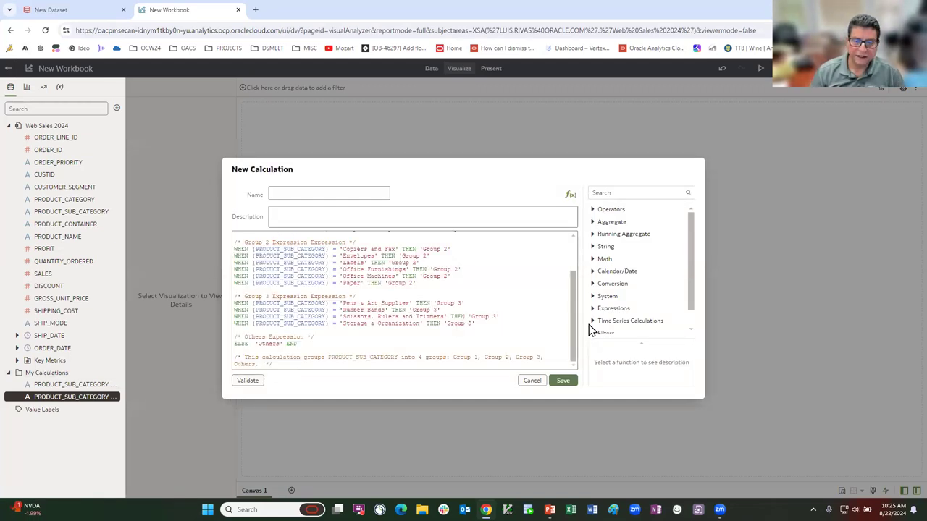
Review the pasted CASE expression, highlighting the Group 1 comment and the closing summary comment
drag(574, 329, 572, 284)
scroll(571, 284, up, 3)
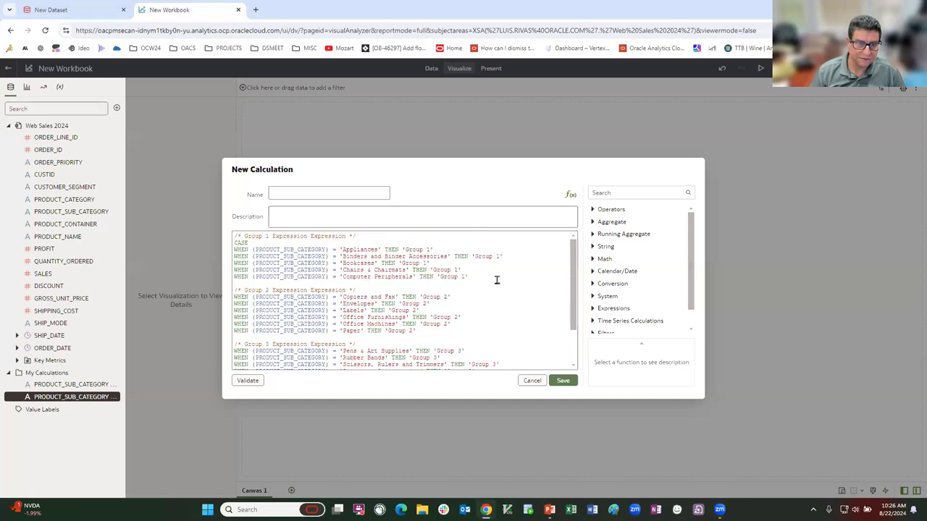
click(234, 233)
drag(363, 237, 224, 234)
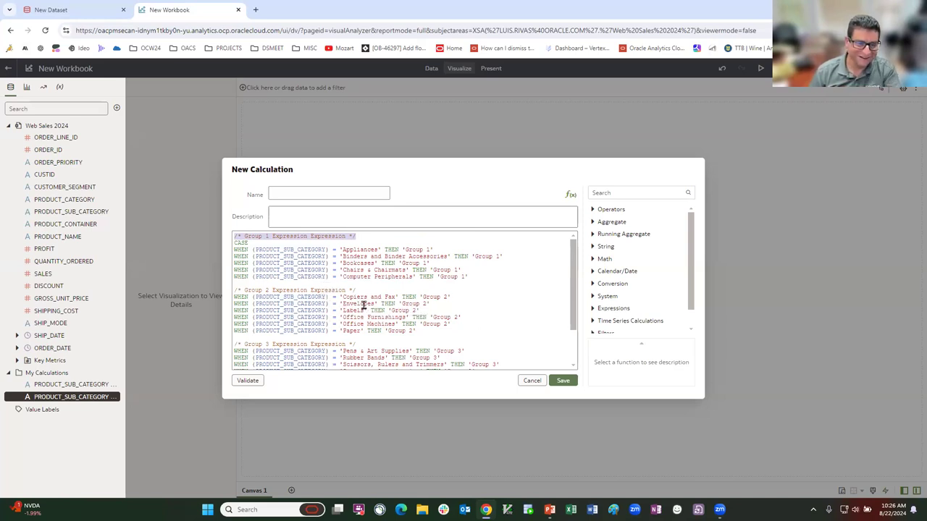
scroll(337, 319, down, 2)
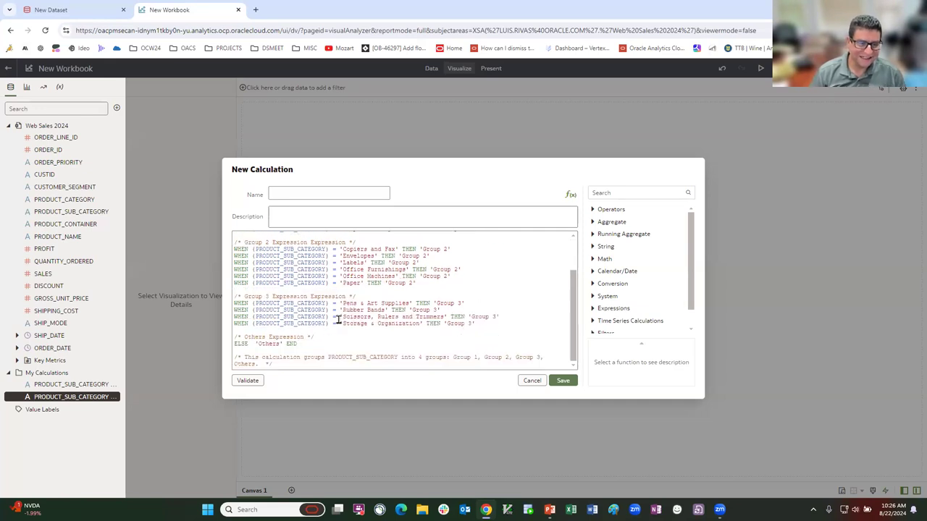
scroll(338, 333, up, 2)
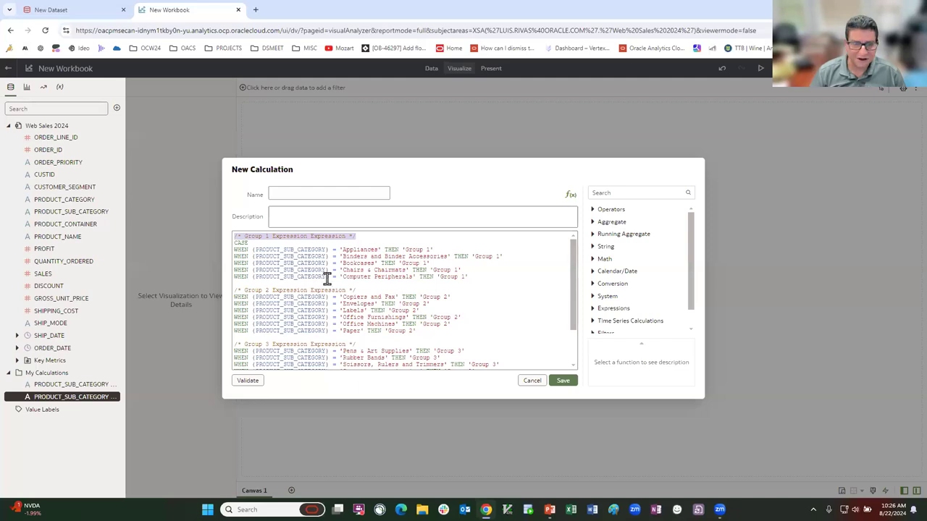
scroll(320, 341, down, 2)
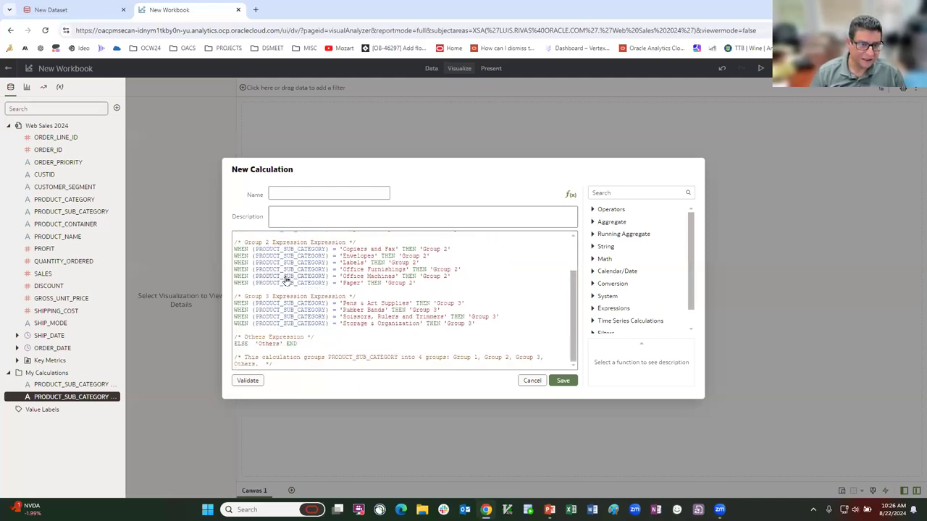
drag(233, 358, 277, 367)
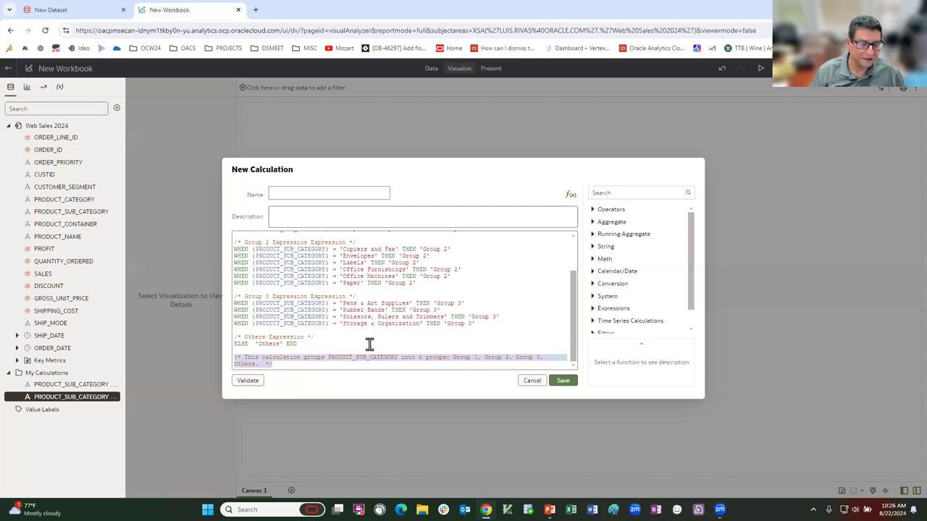
scroll(366, 341, up, 5)
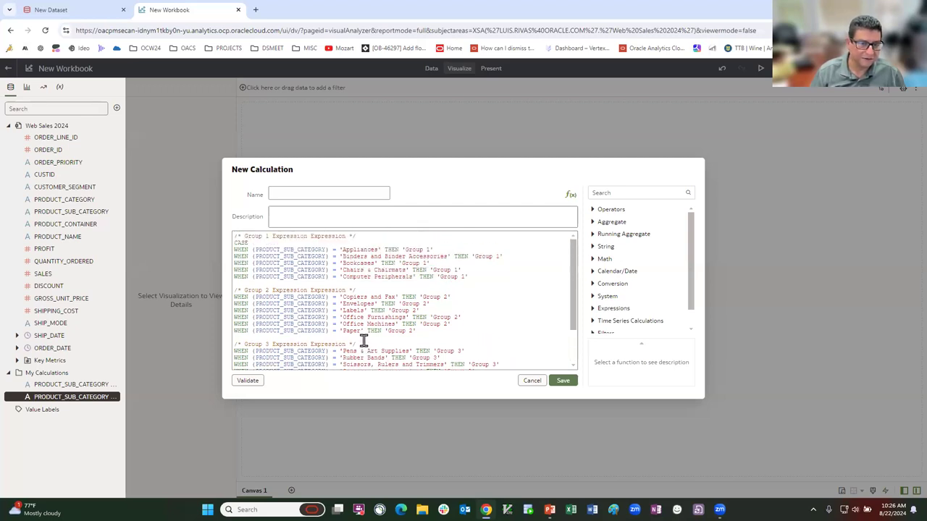
click(329, 191)
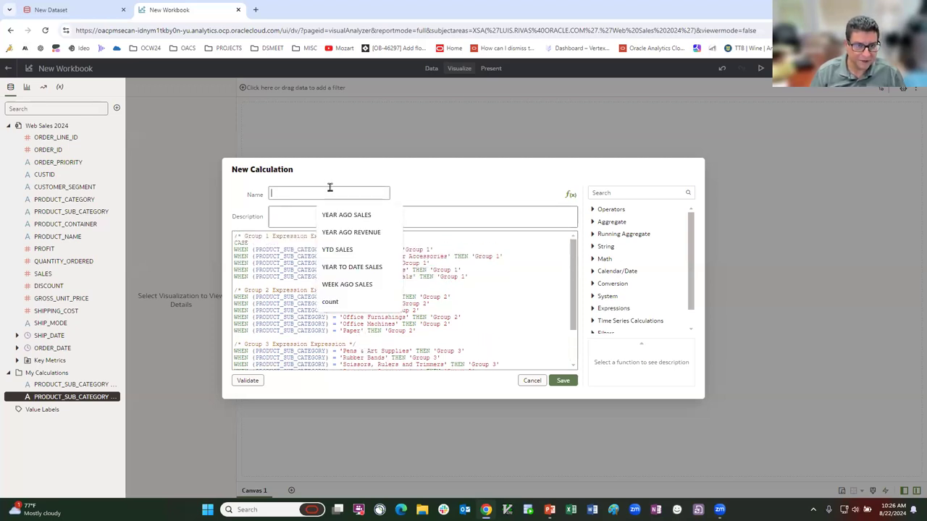
Cancel the new calculation and switch to the OAC Preso for OUC Aug 2024 PowerPoint deck
click(531, 382)
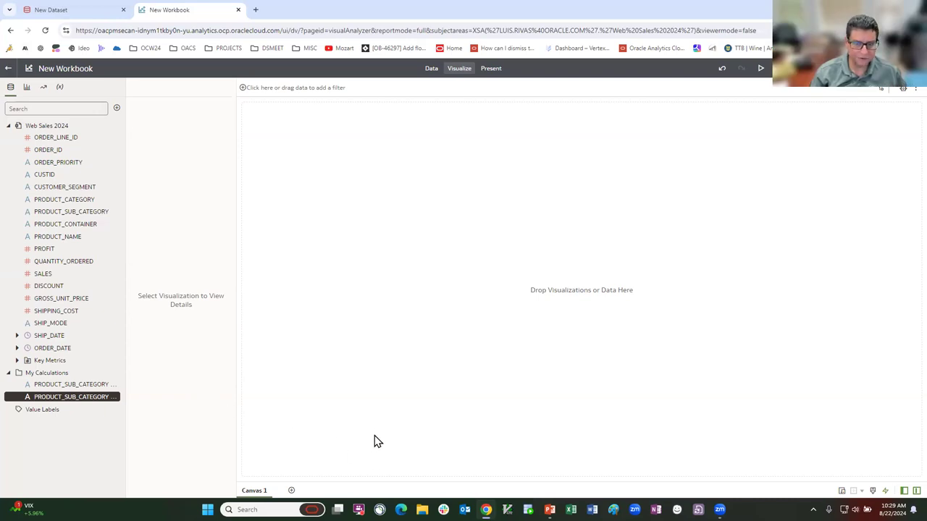
key(alt+Tab)
key(alt+Tab)
key(alt+Tab)
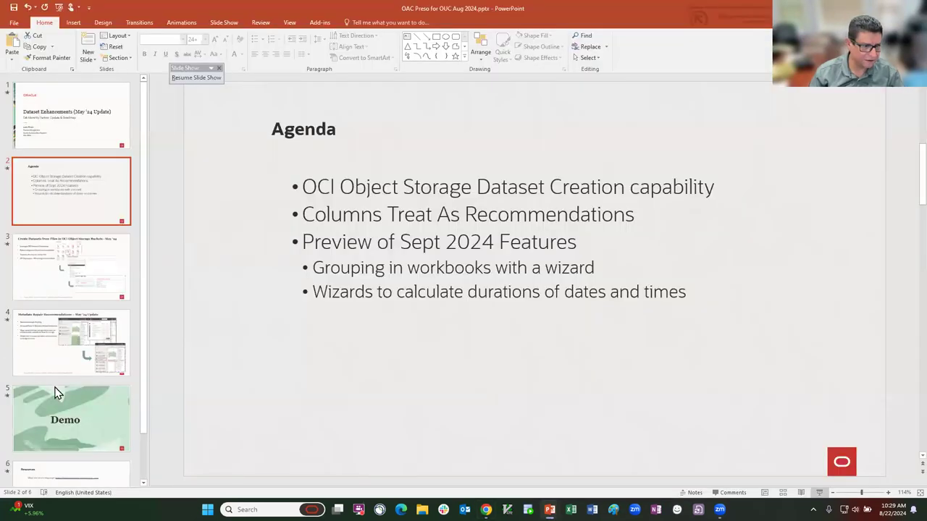
Go to the Resources slide, then switch to the Sankey 2 workbook in Chrome
scroll(59, 384, down, 2)
click(65, 427)
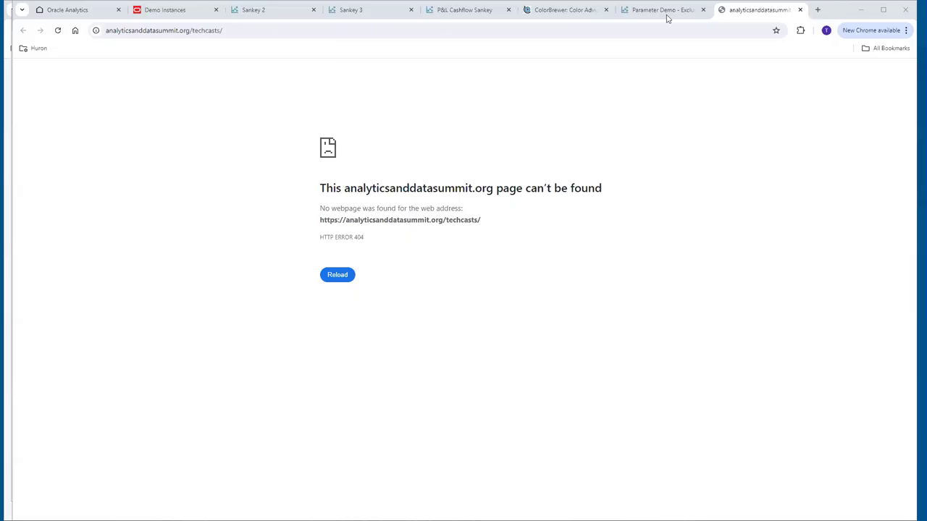
click(272, 13)
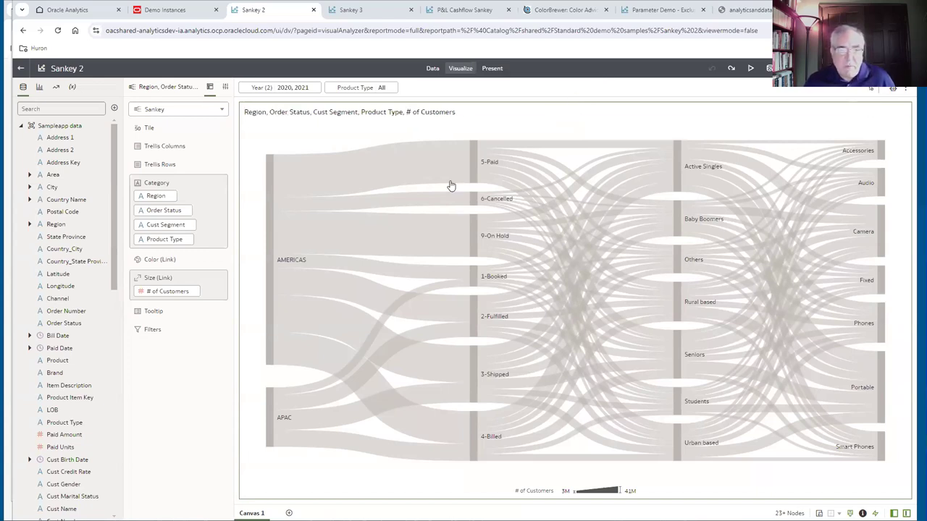
Inspect the Sankey 2 chart of # of Customers from AMERICAS and APAC, filtered to 2020 and 2021
mouse_move(311, 239)
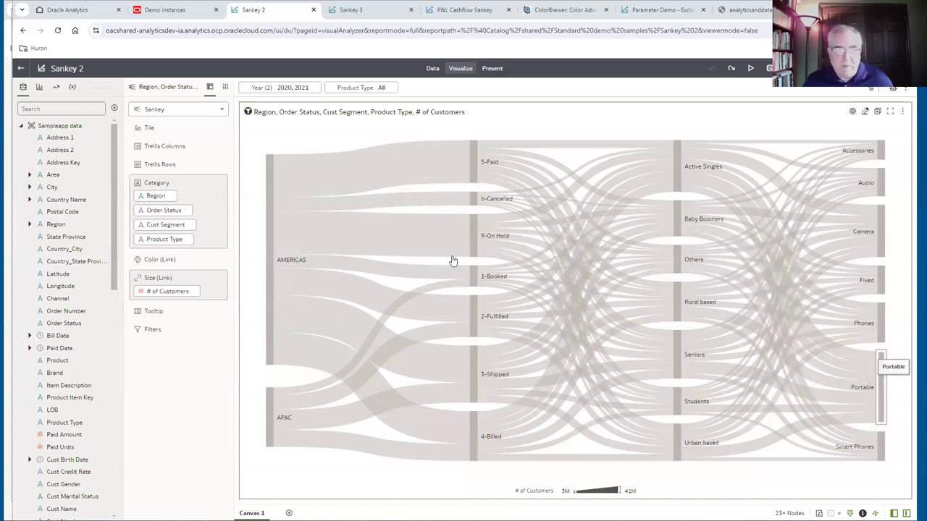
click(335, 446)
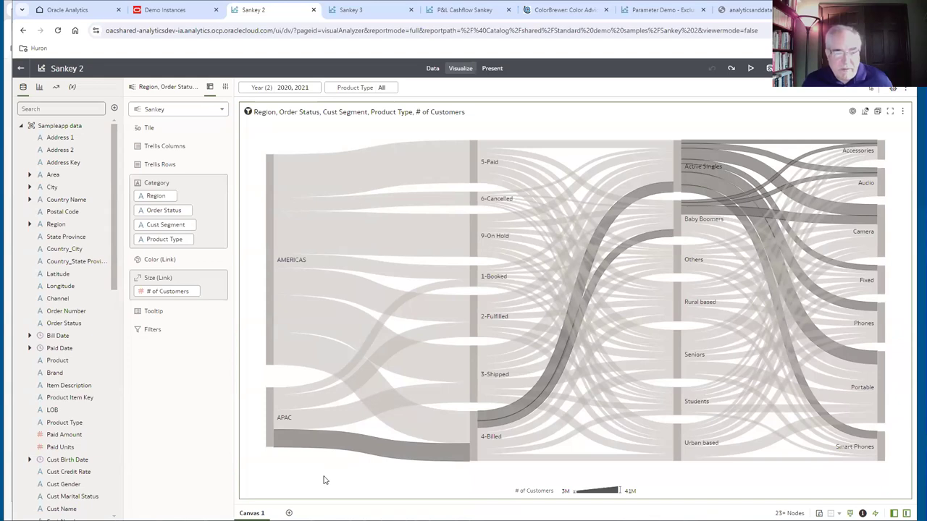
mouse_move(279, 451)
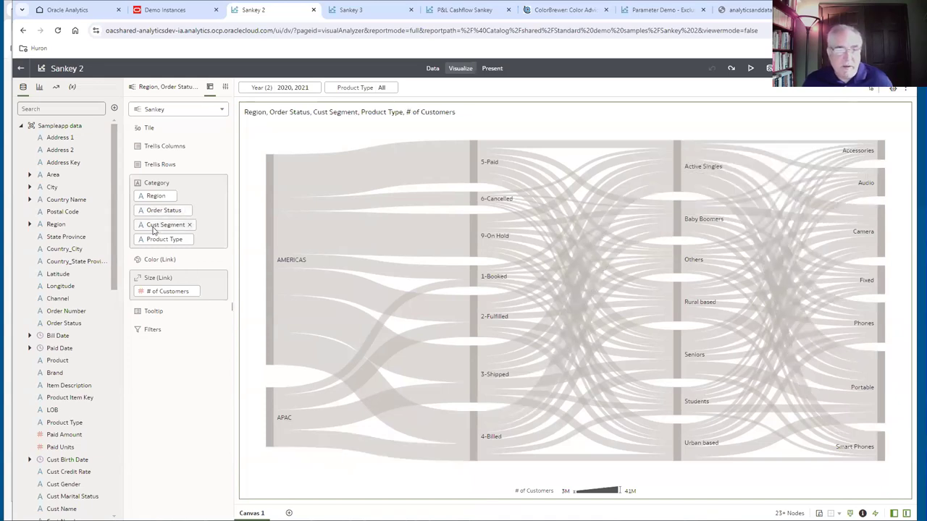
Make Order Status the first Sankey stage, then trace and clear the 4-Billed APAC flow
drag(152, 214, 157, 191)
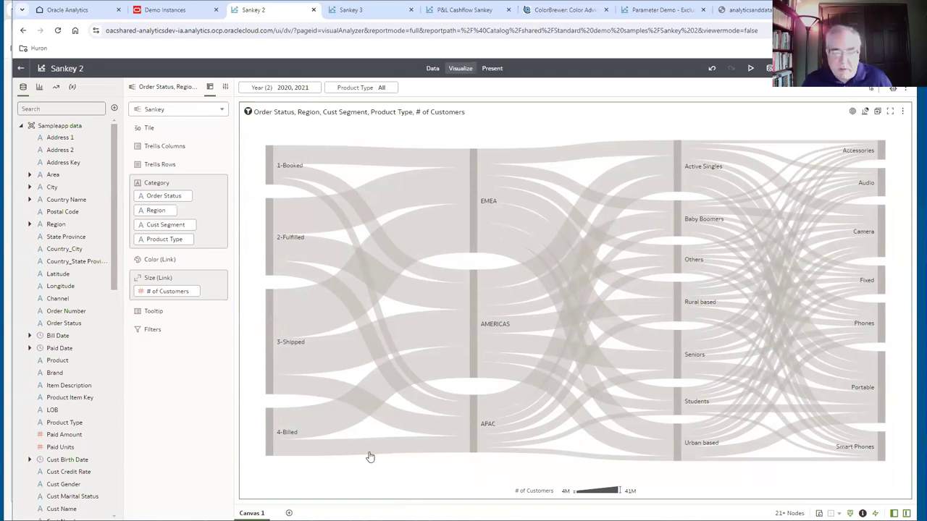
mouse_move(368, 455)
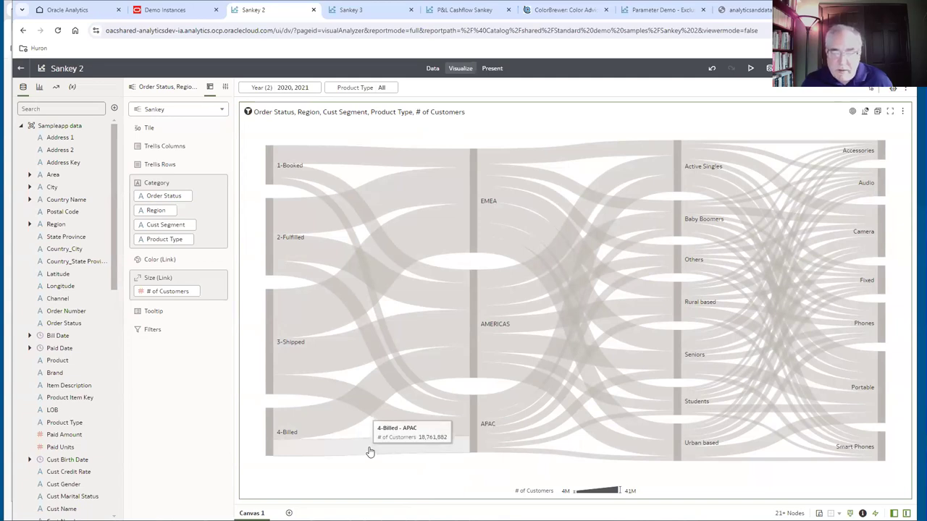
click(368, 452)
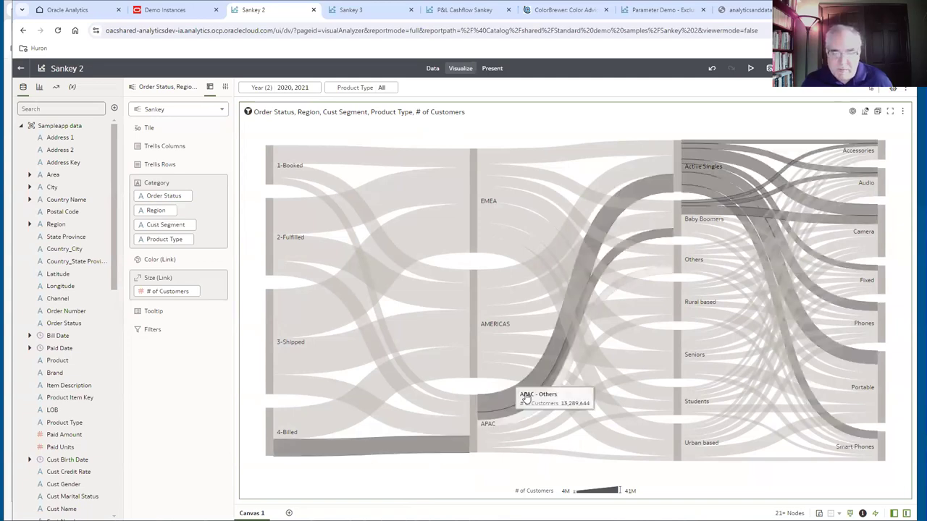
click(464, 471)
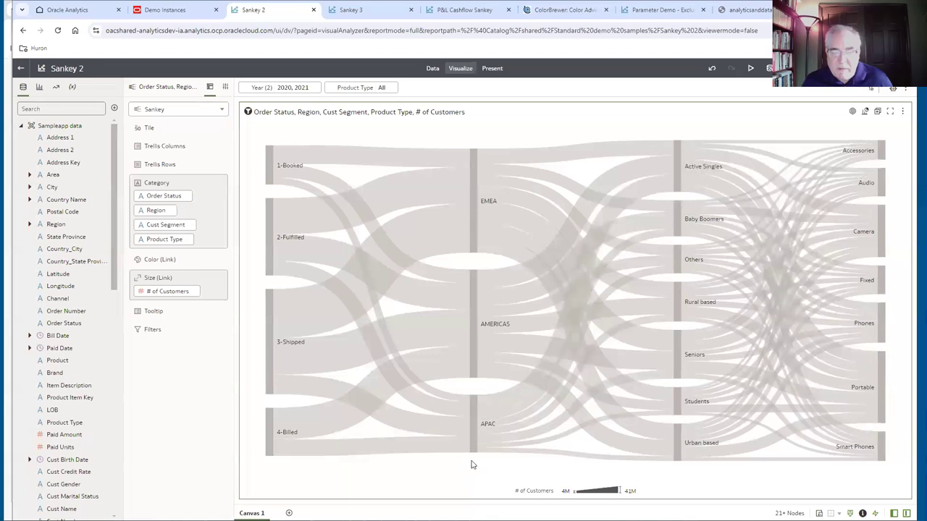
Highlight every flow through Students, then clear it so all links are evenly grey
click(678, 400)
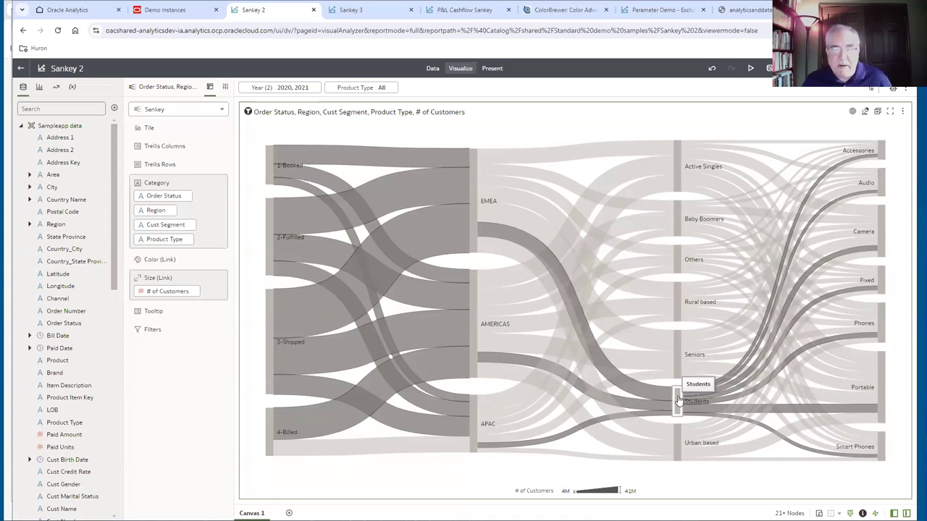
mouse_move(507, 242)
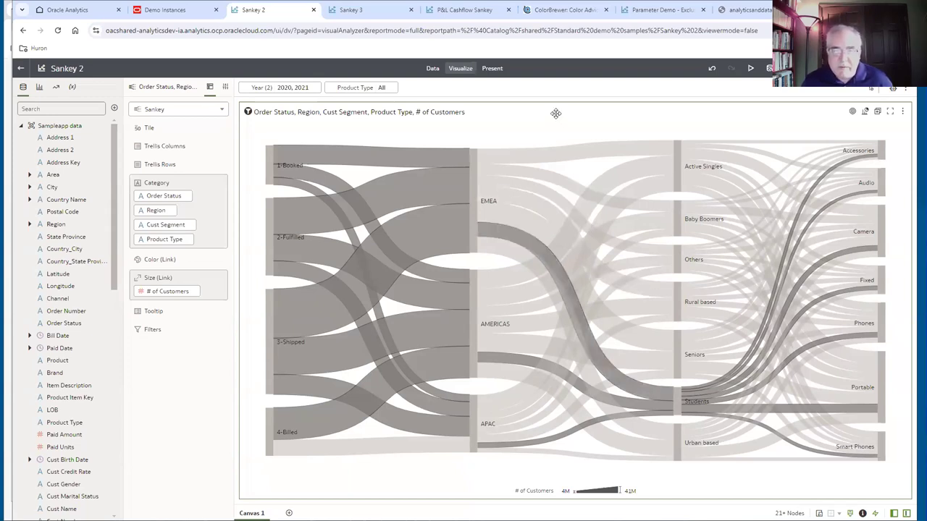
click(452, 481)
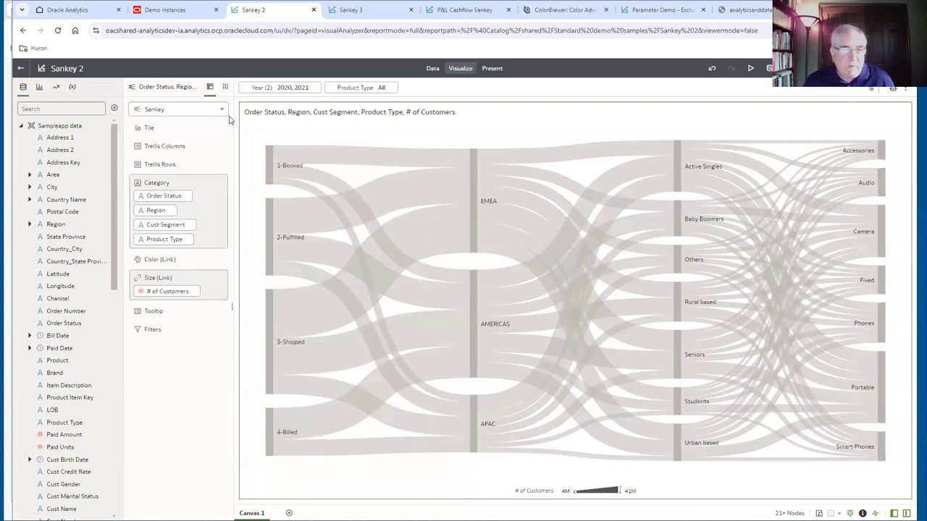
click(226, 88)
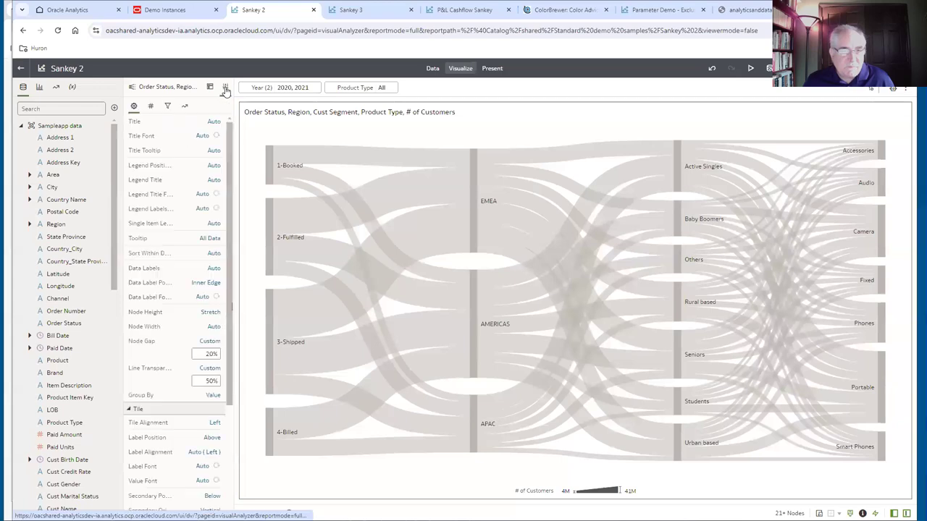
Try Condense for Sankey 2's Node Height, then undo it to keep Stretch
click(209, 313)
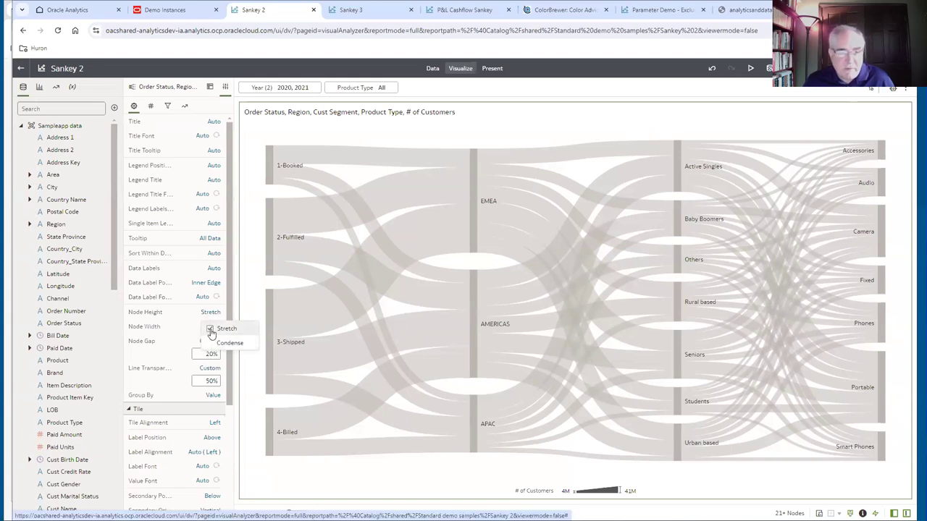
click(210, 330)
click(210, 314)
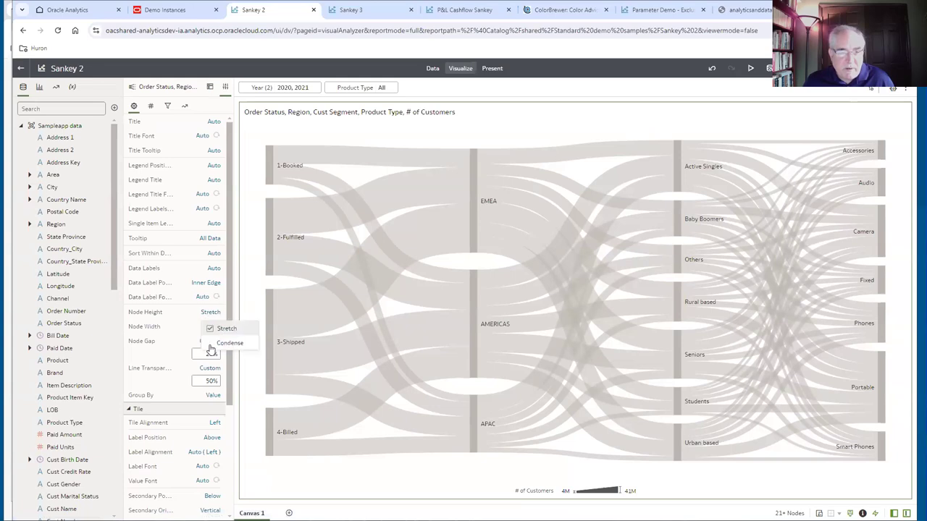
click(213, 344)
scroll(225, 346, down, 1)
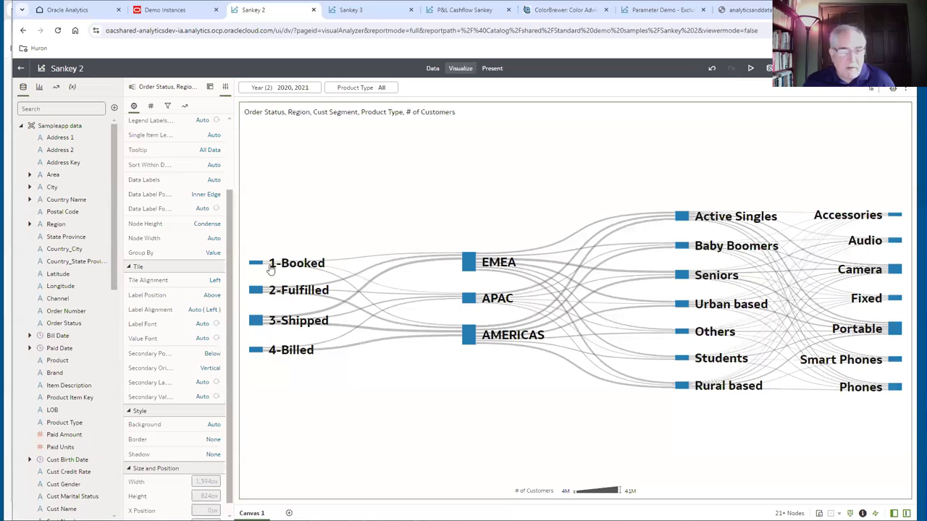
click(712, 70)
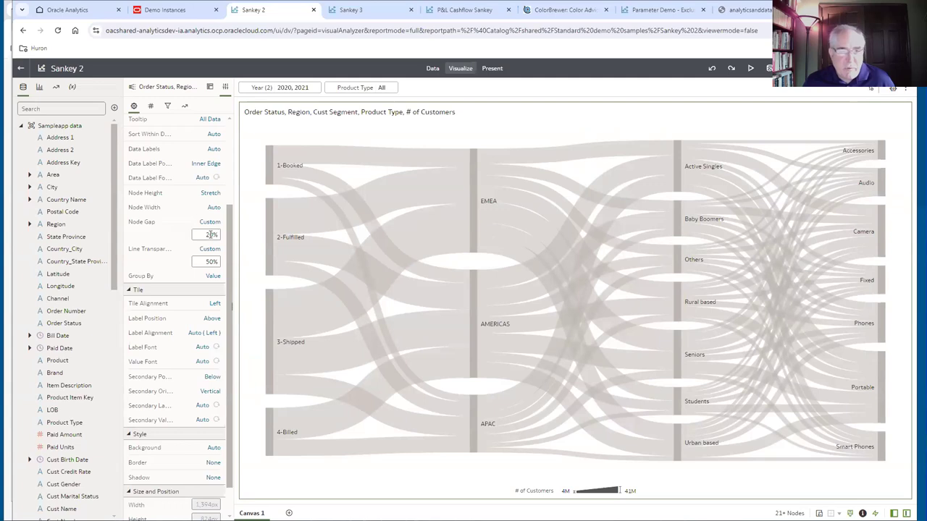
Switch Node Gap from the custom 20% to Auto
click(204, 235)
click(211, 223)
click(218, 240)
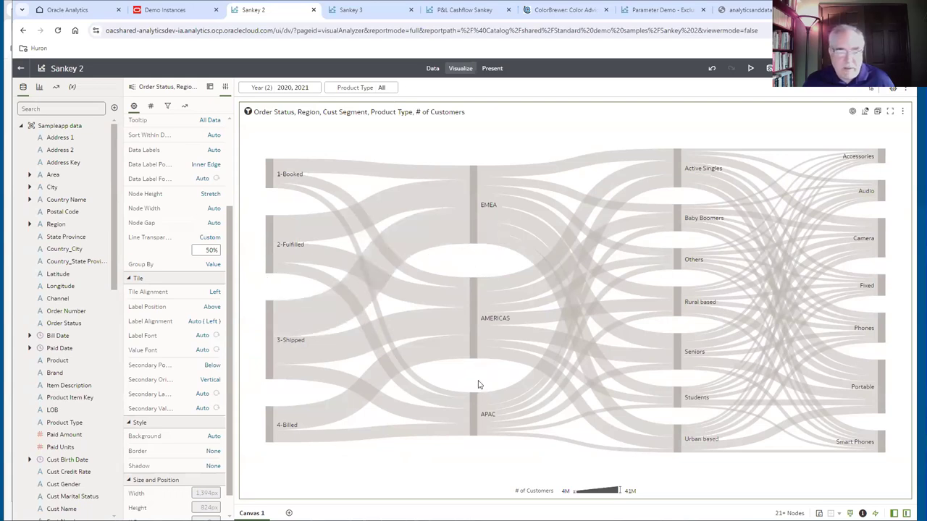
Change Line Transparency from 50% to 20% so the Sankey links look darker
click(210, 249)
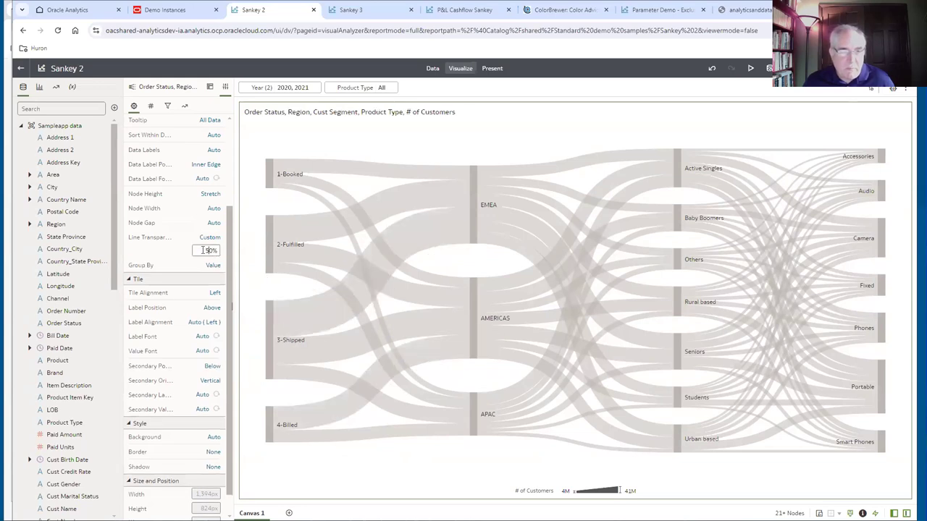
text(20)
key(Return)
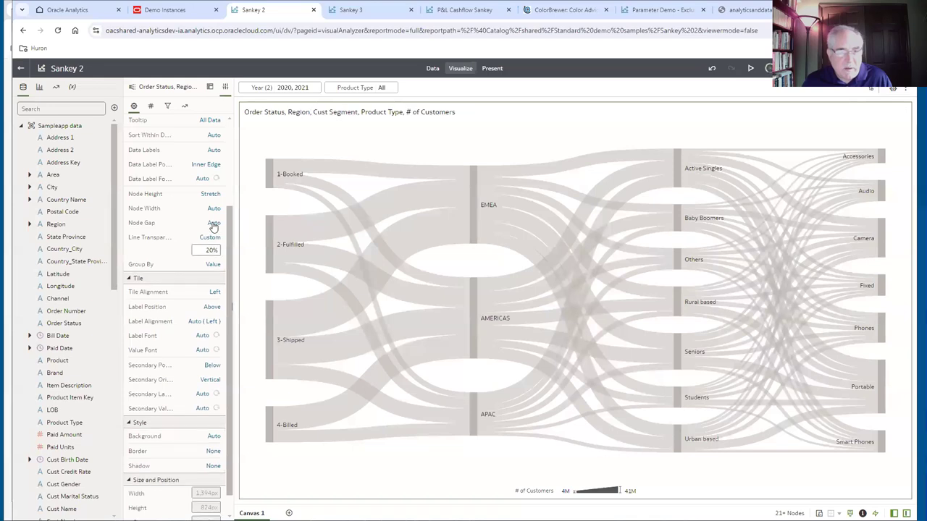
click(211, 237)
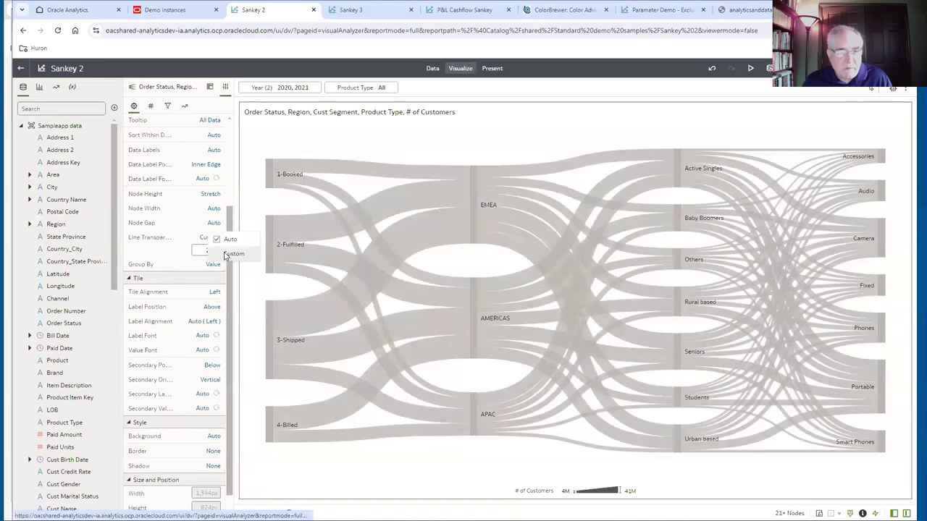
Set Node Gap back to Custom at 20%, then change it to 80%
click(231, 253)
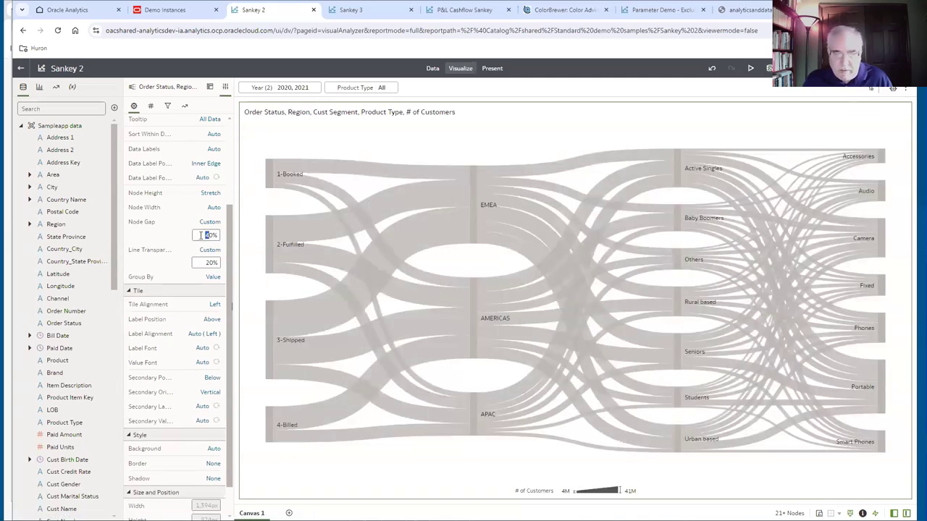
key(Return)
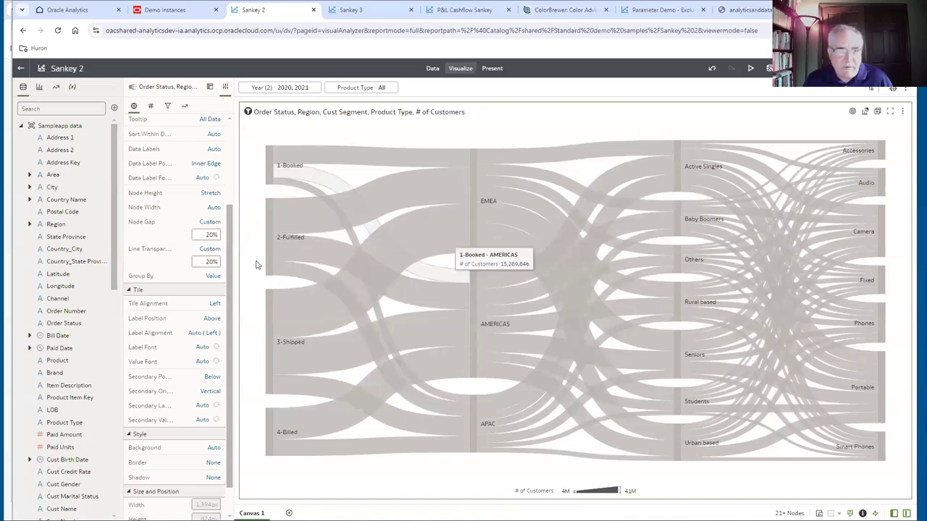
drag(209, 236, 198, 233)
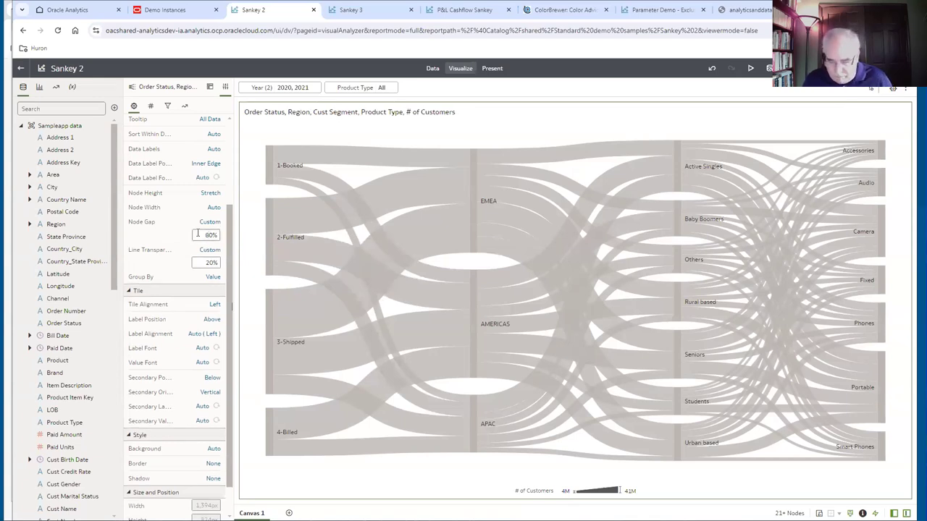
key(Return)
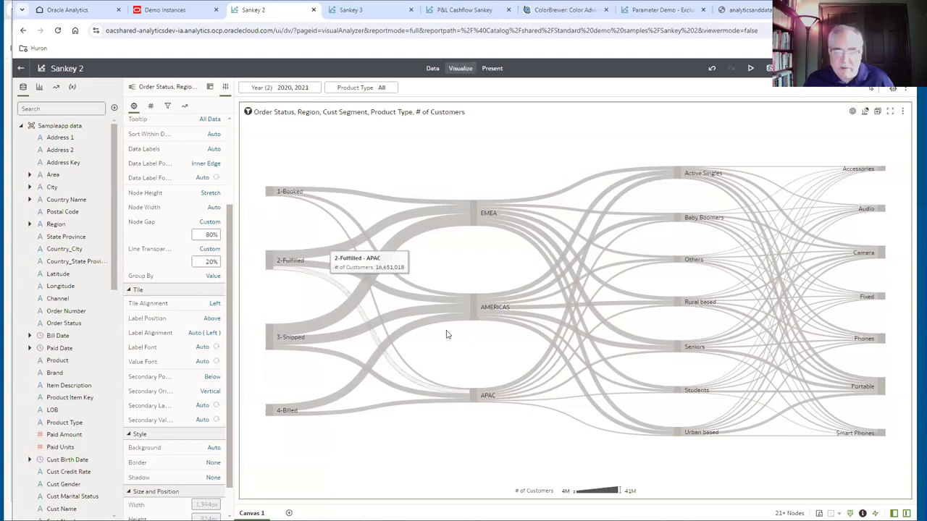
click(364, 11)
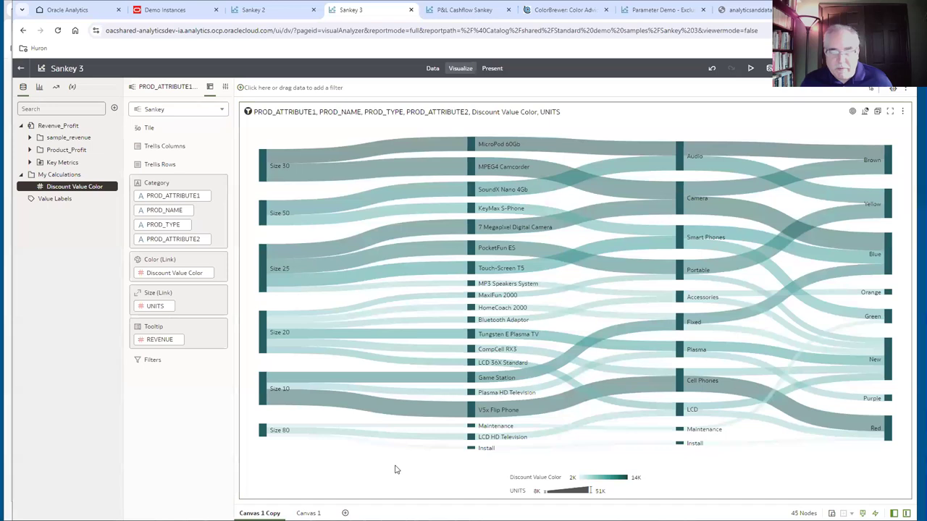
Highlight the Size 25, 30 and 50 flows in Sankey 3, then show Canvas 1 and select Size 10
click(262, 271)
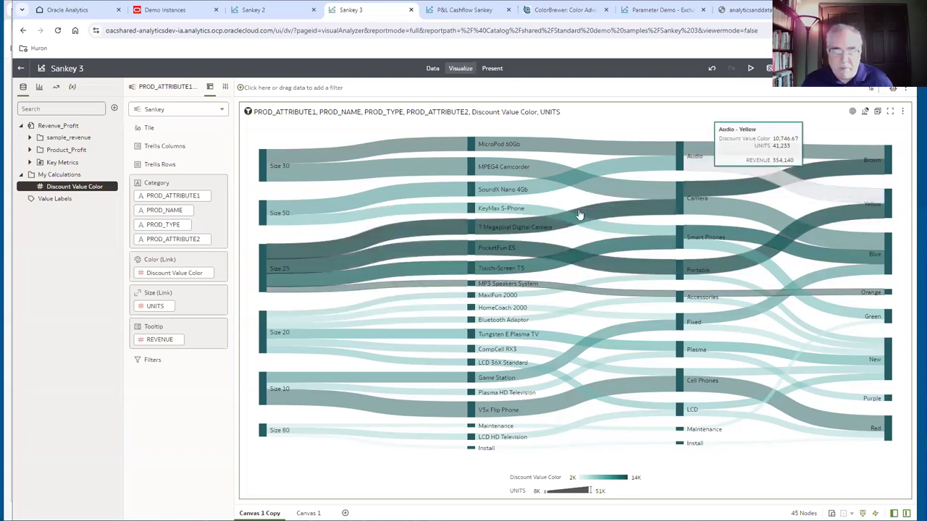
click(345, 467)
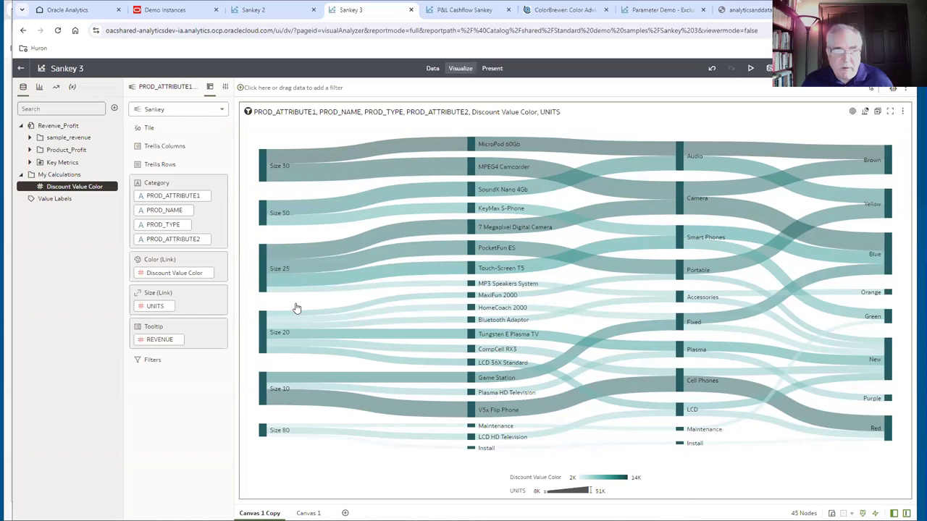
click(262, 171)
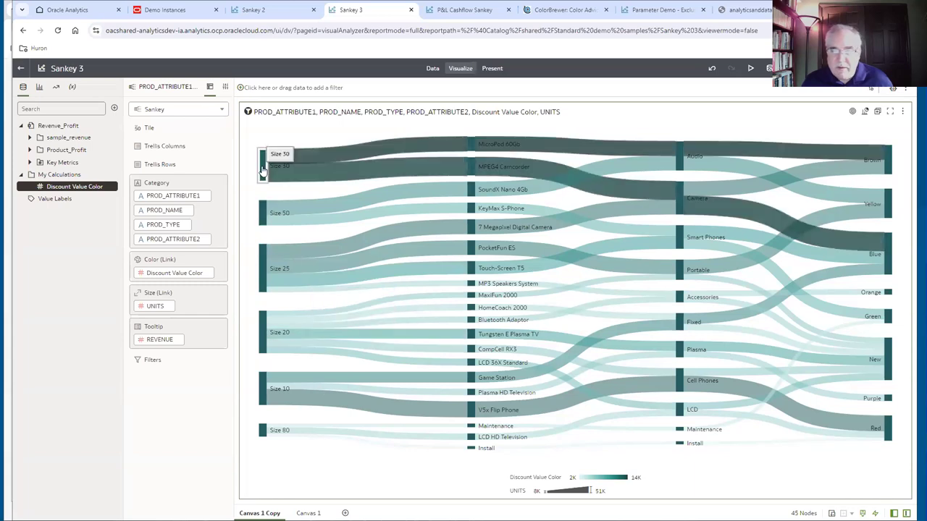
click(262, 212)
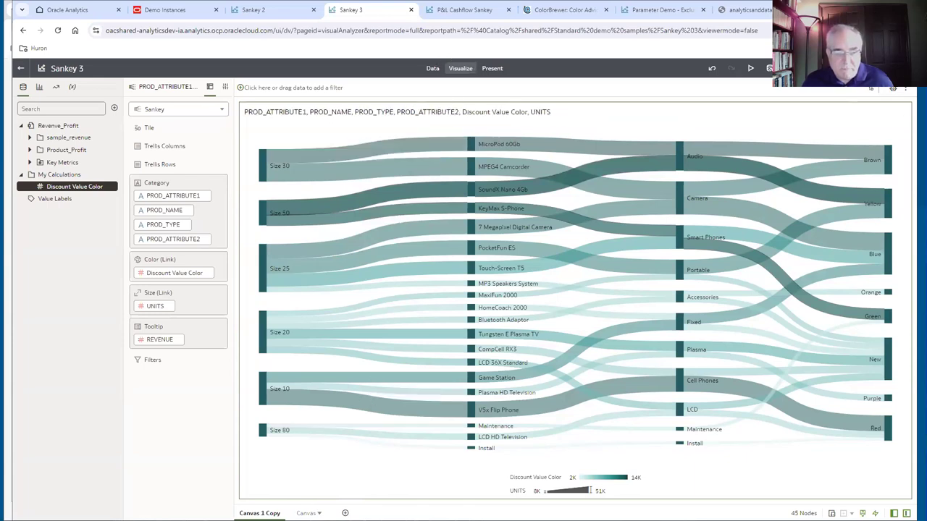
click(307, 513)
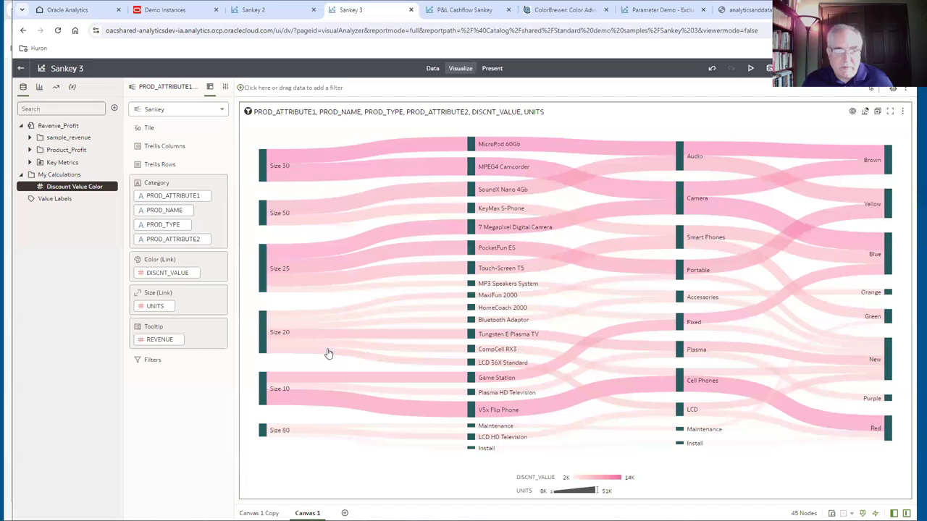
click(262, 382)
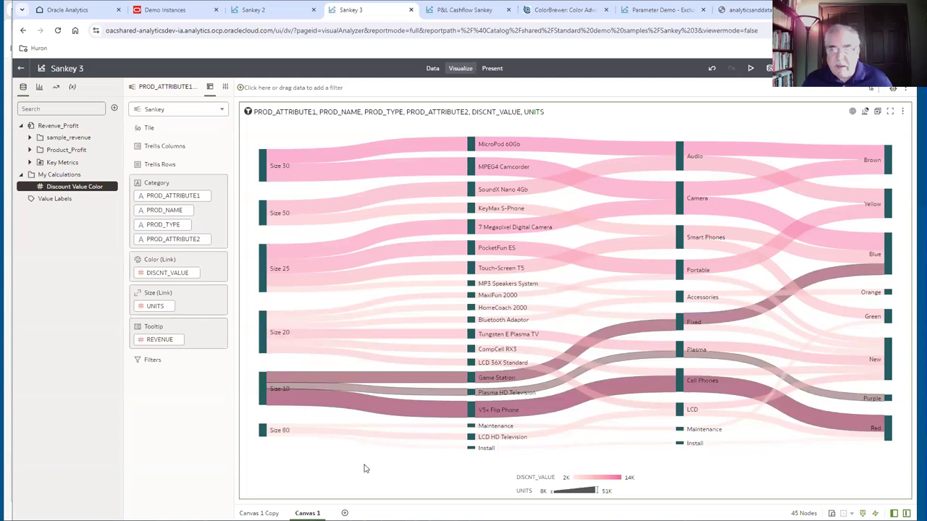
Review the DISCNT_VALUE gradient presets in Manage Color Assignments, keeping the pink gradient, and confirm with Done
right_click(456, 469)
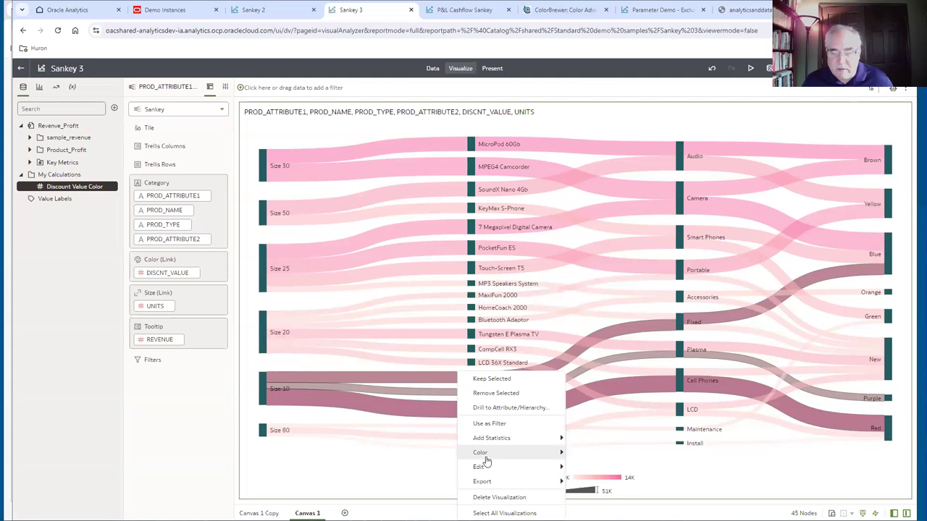
mouse_move(479, 452)
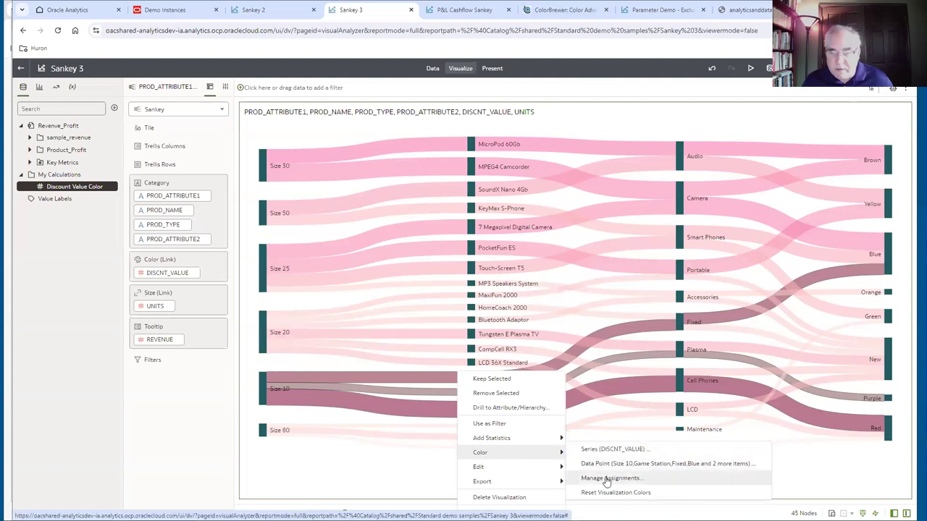
click(606, 479)
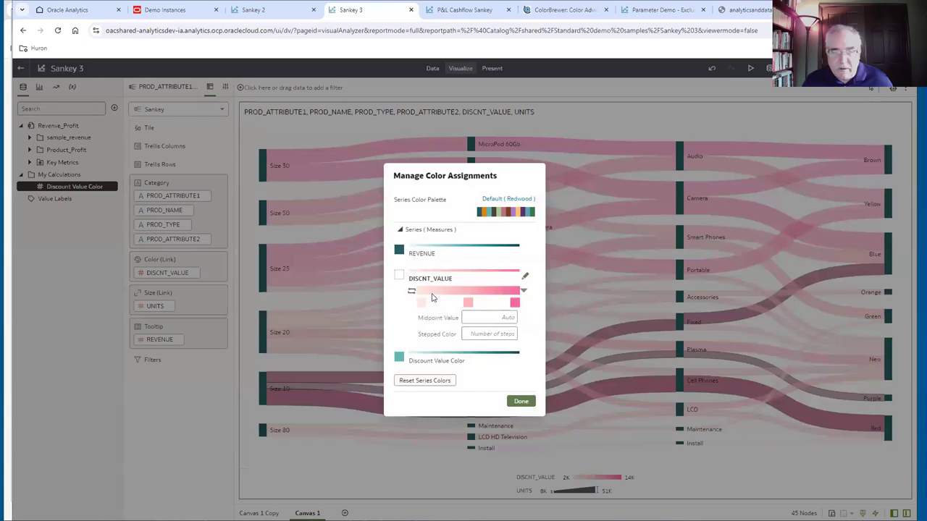
click(525, 293)
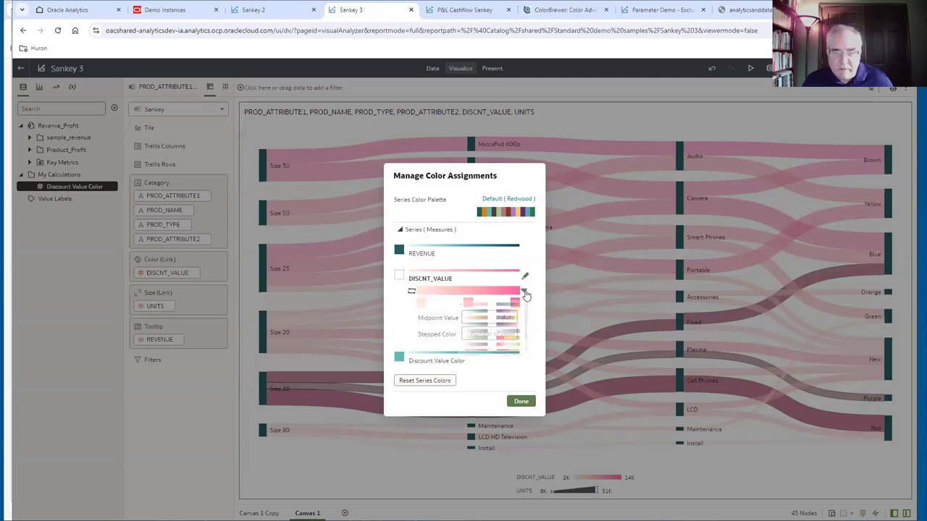
scroll(525, 341, down, 2)
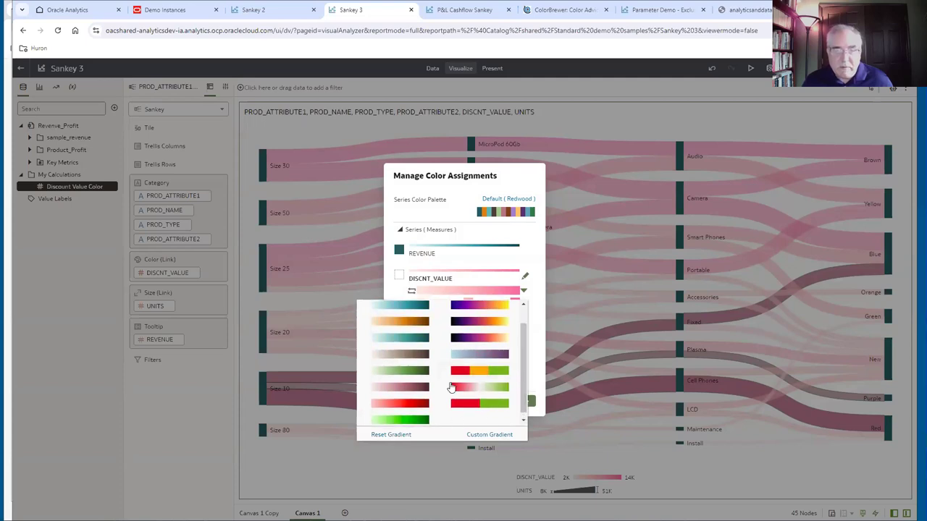
click(615, 86)
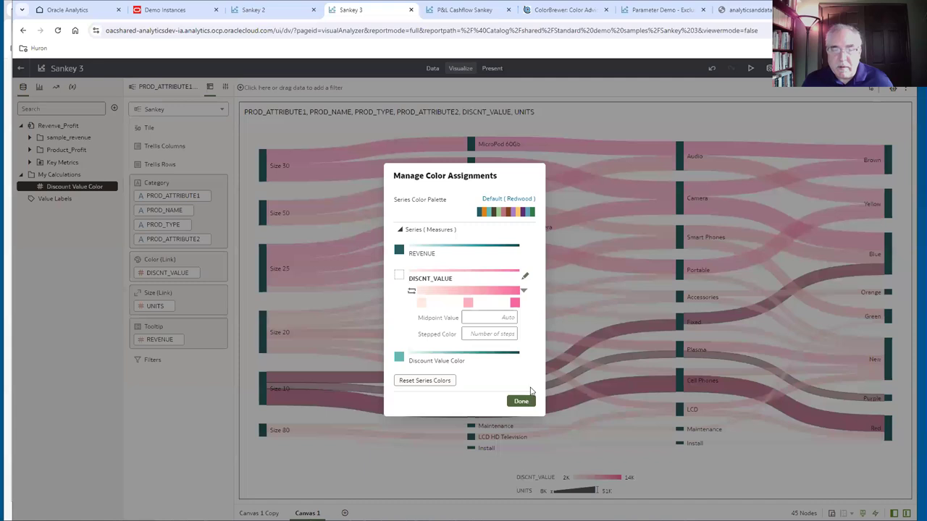
click(518, 400)
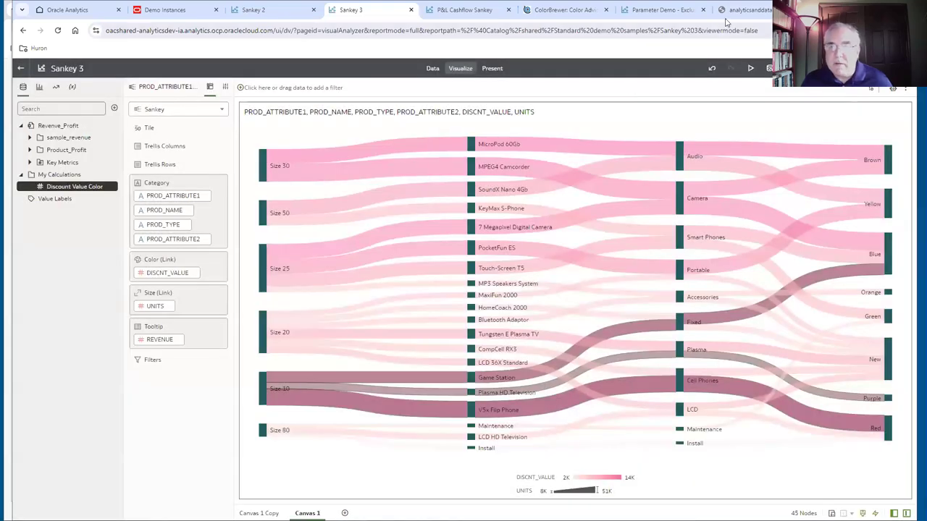
click(563, 10)
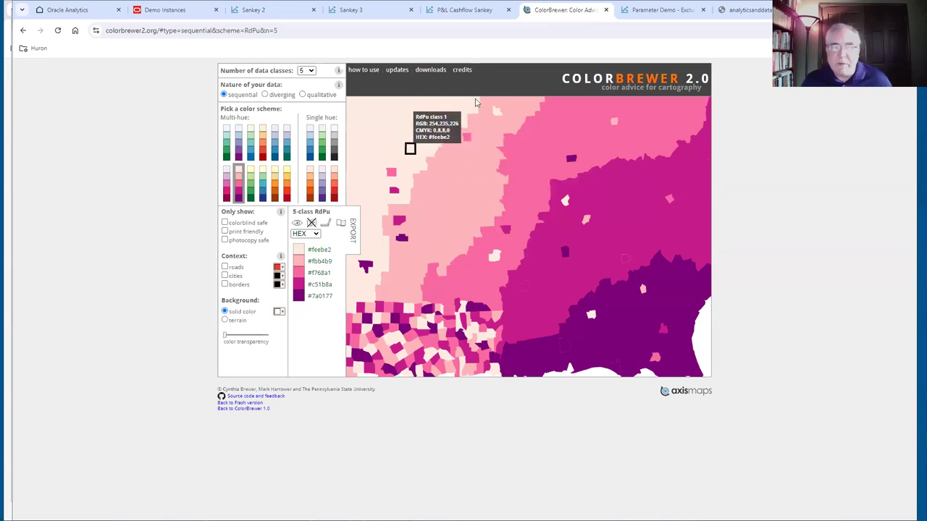
View the 5-class sequential RdPu palette hex codes, #feebe2 to #7a0177, in ColorBrewer
mouse_move(471, 20)
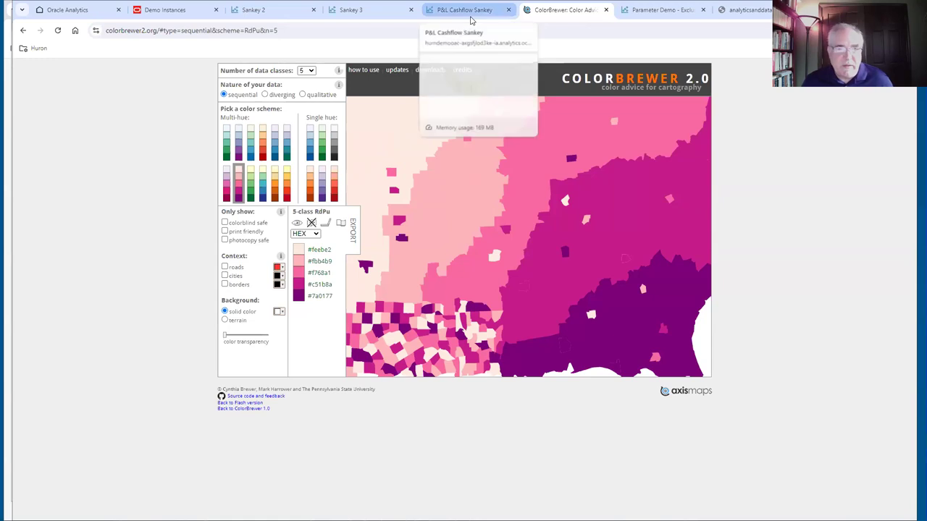
mouse_move(385, 18)
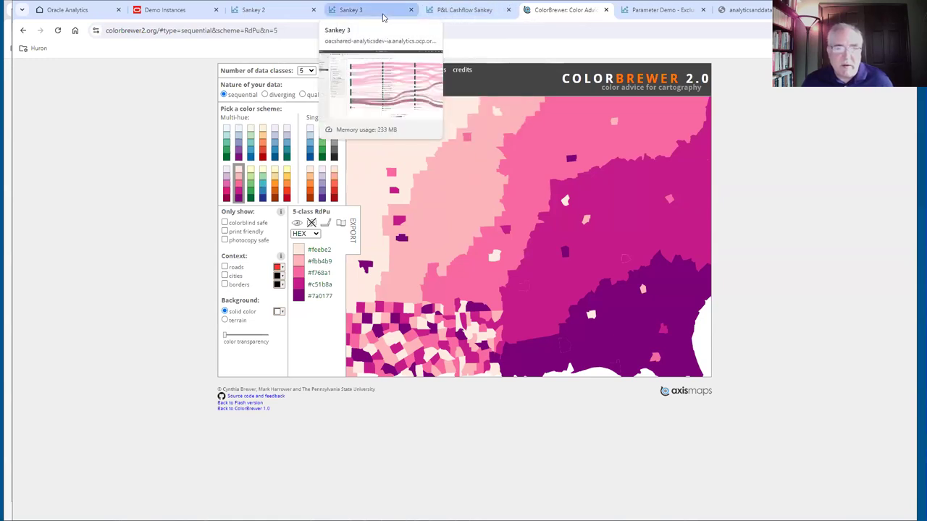
click(459, 11)
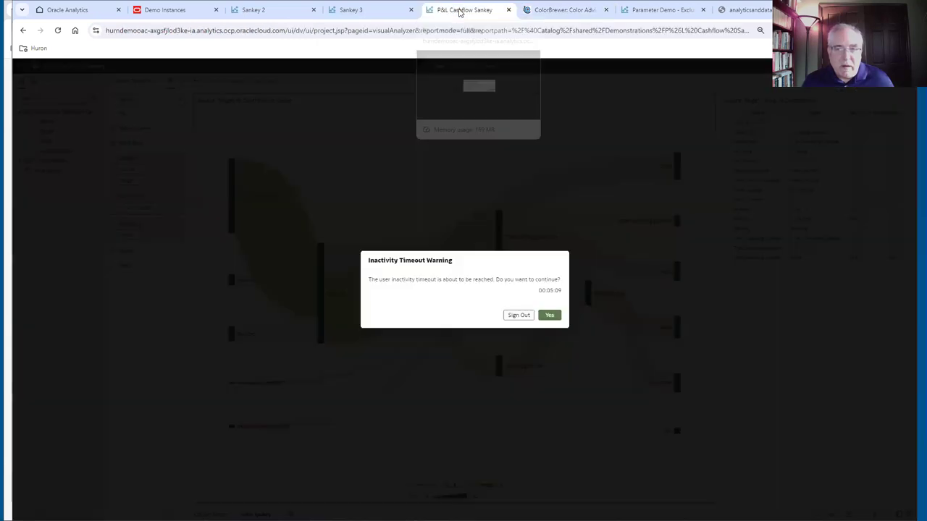
Answer Yes to the Inactivity Timeout Warning and inspect the Column Sankey canvas flows
click(553, 317)
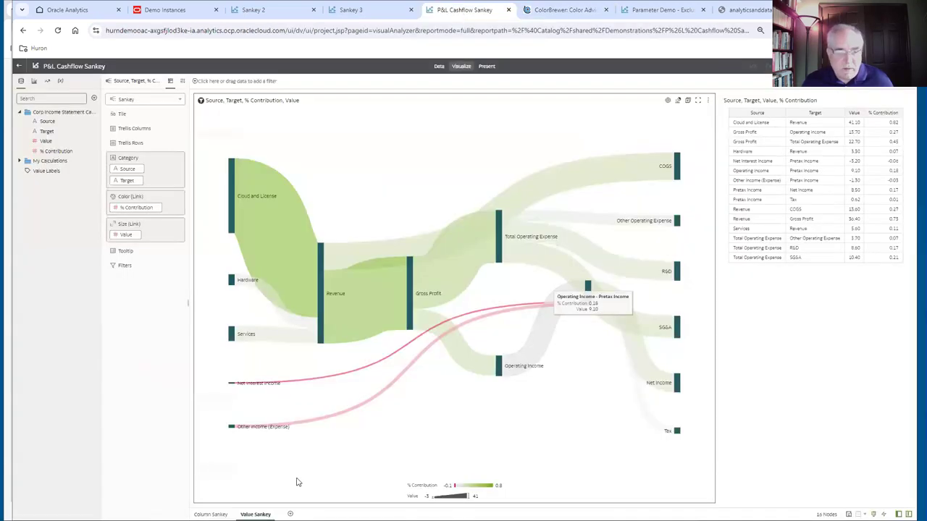
click(210, 514)
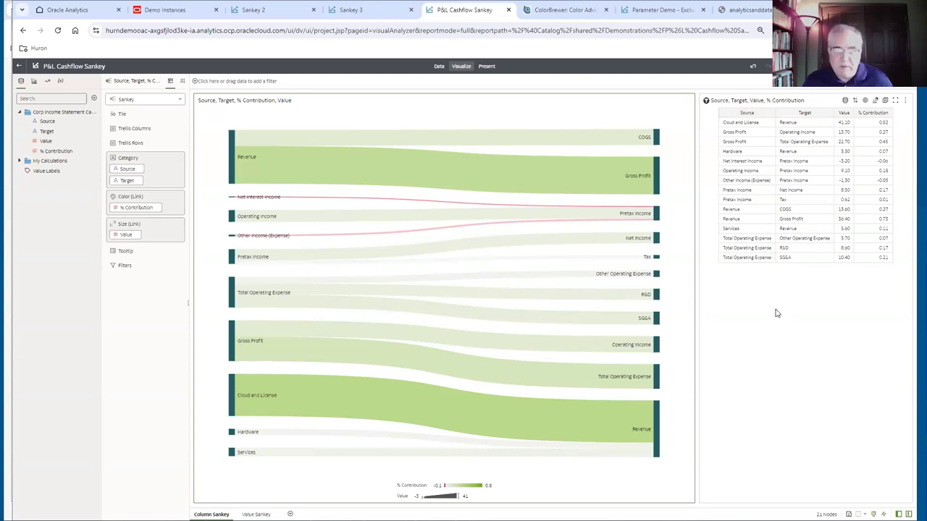
mouse_move(589, 149)
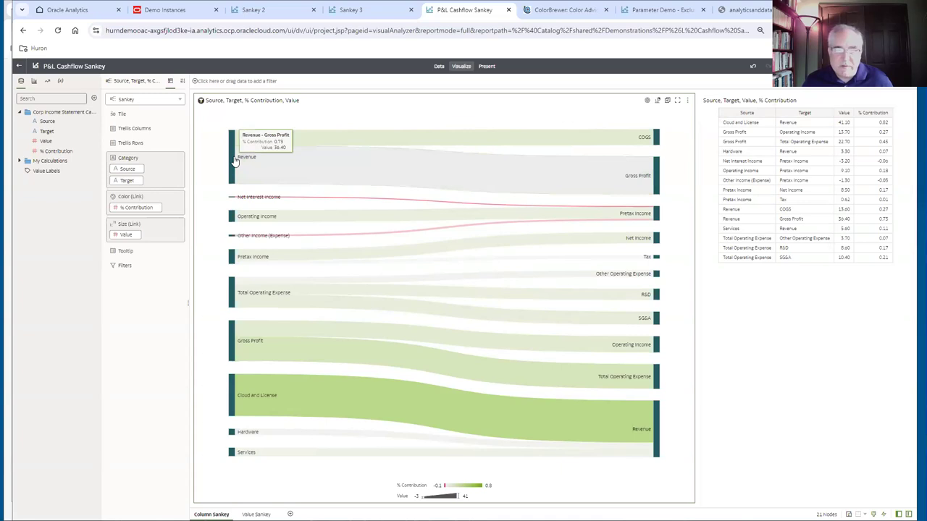
mouse_move(478, 139)
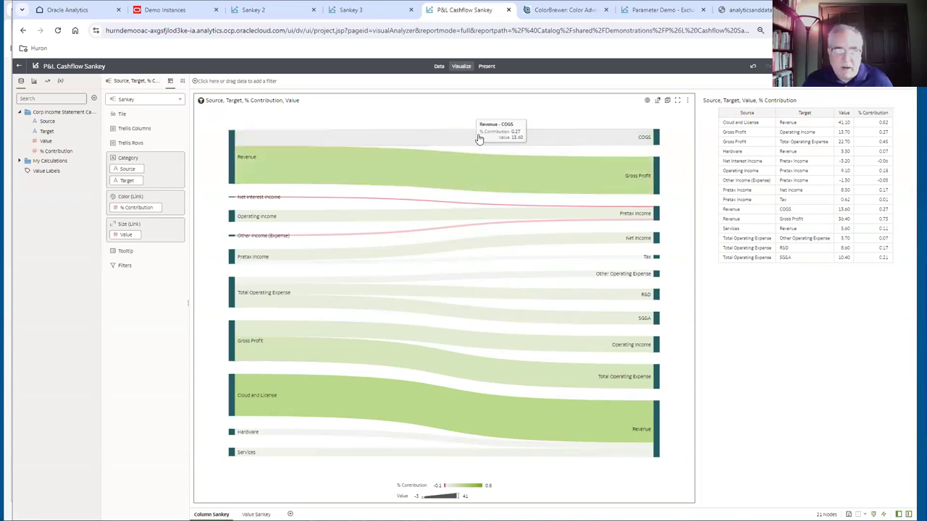
mouse_move(292, 215)
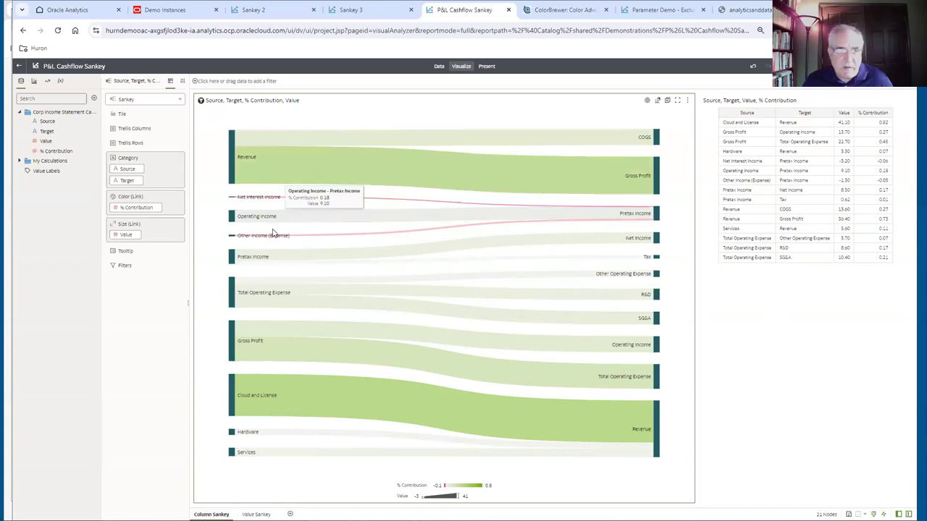
mouse_move(403, 233)
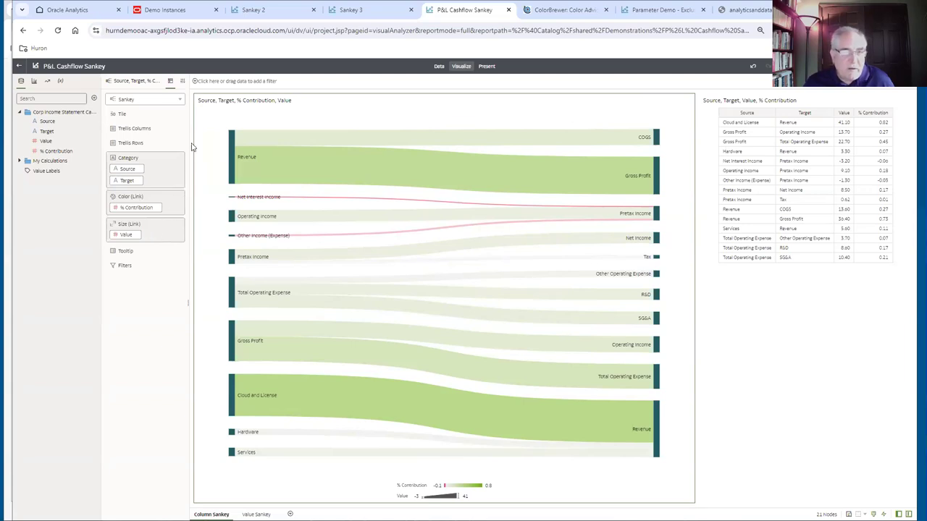
click(183, 82)
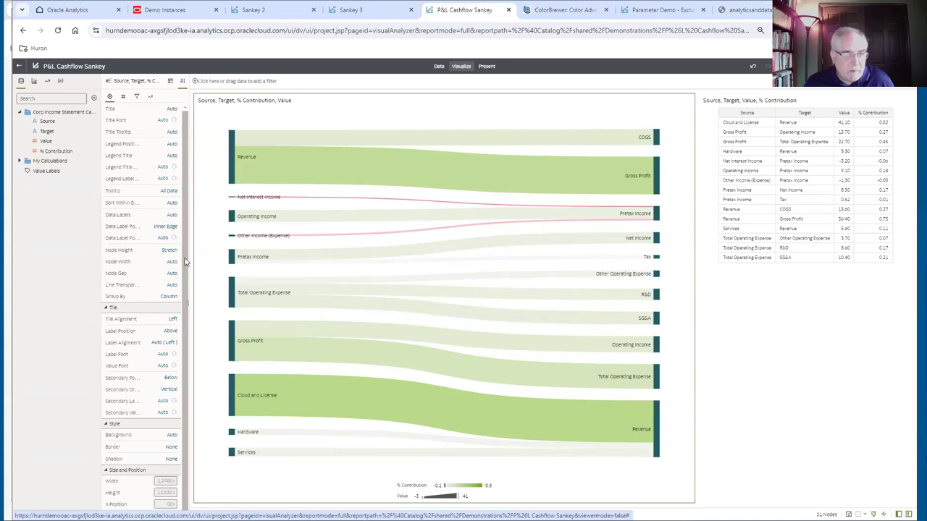
Change Group By from Column to Value, then inspect the Gross Profit to Total Operating Expense flows
click(169, 297)
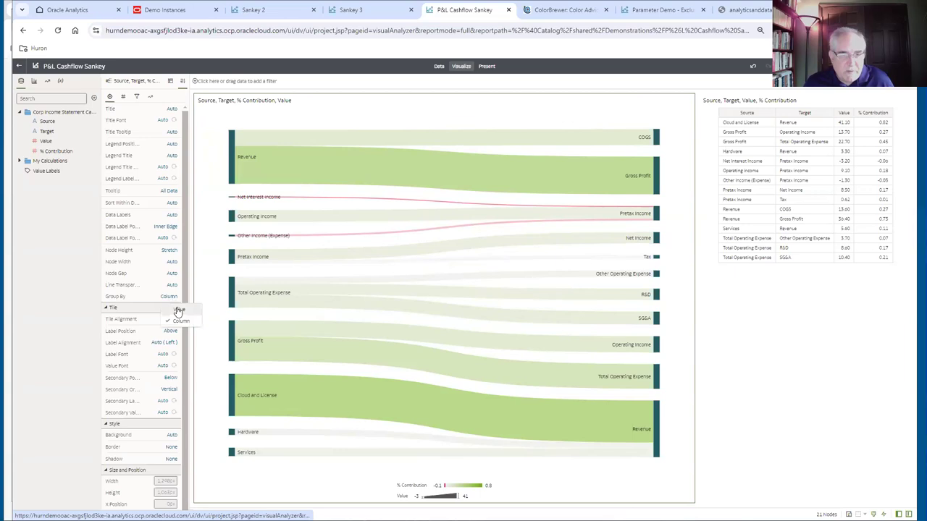
click(179, 310)
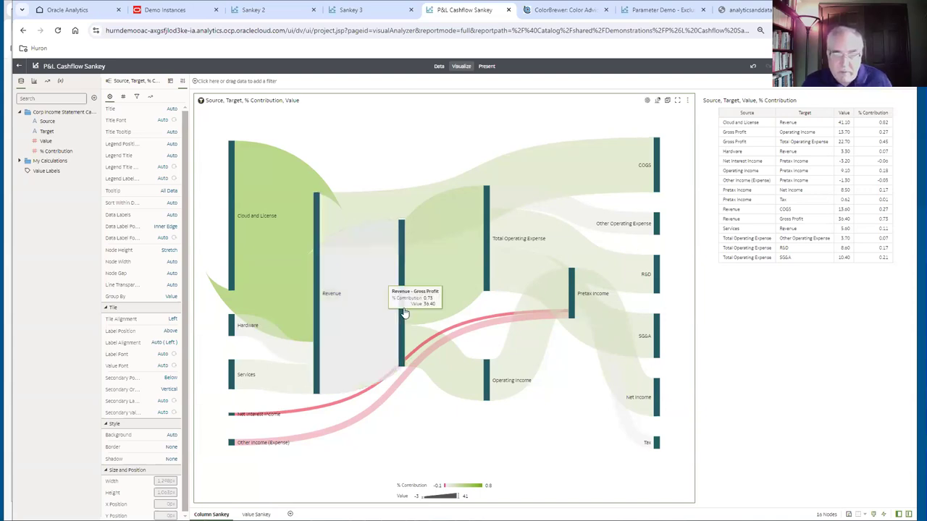
click(465, 254)
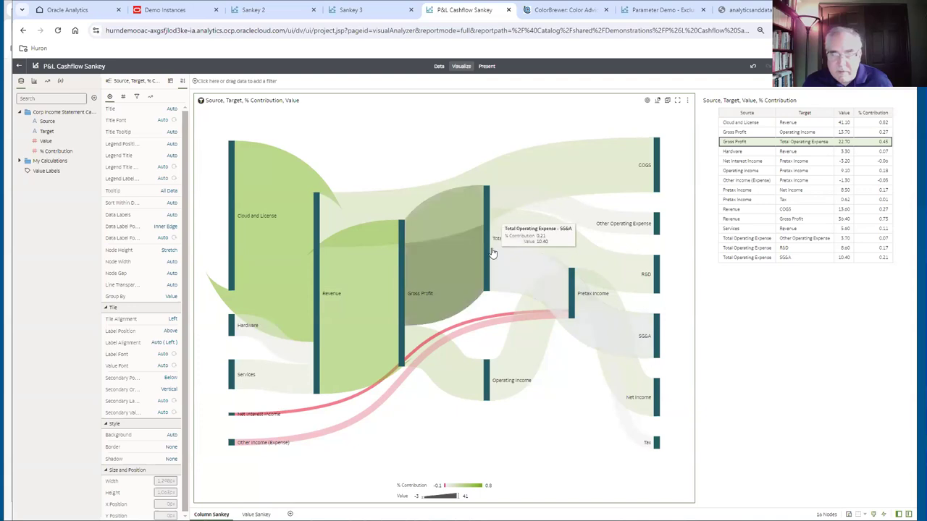
click(487, 249)
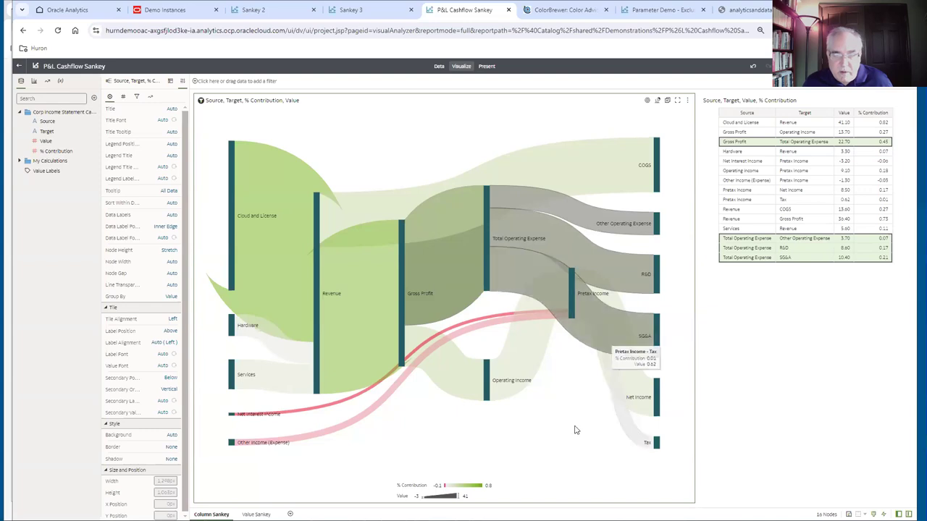
click(513, 469)
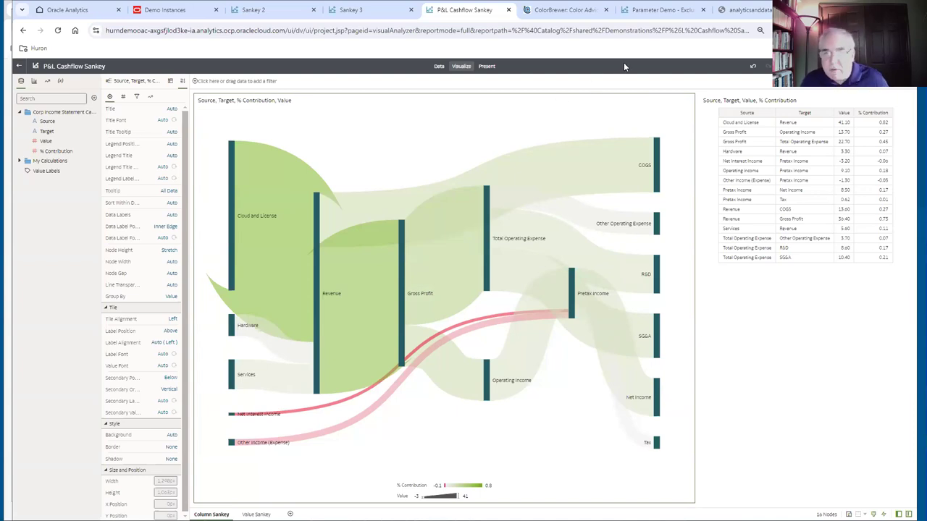
click(654, 10)
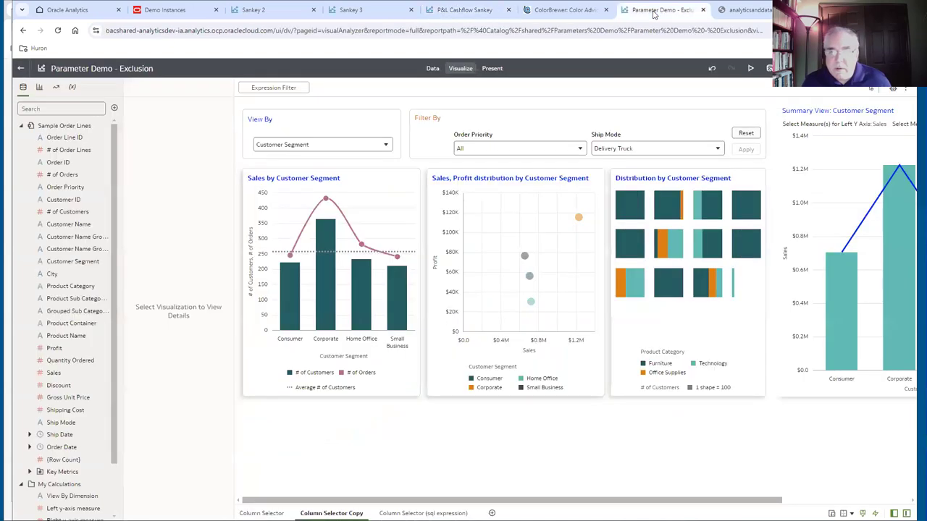
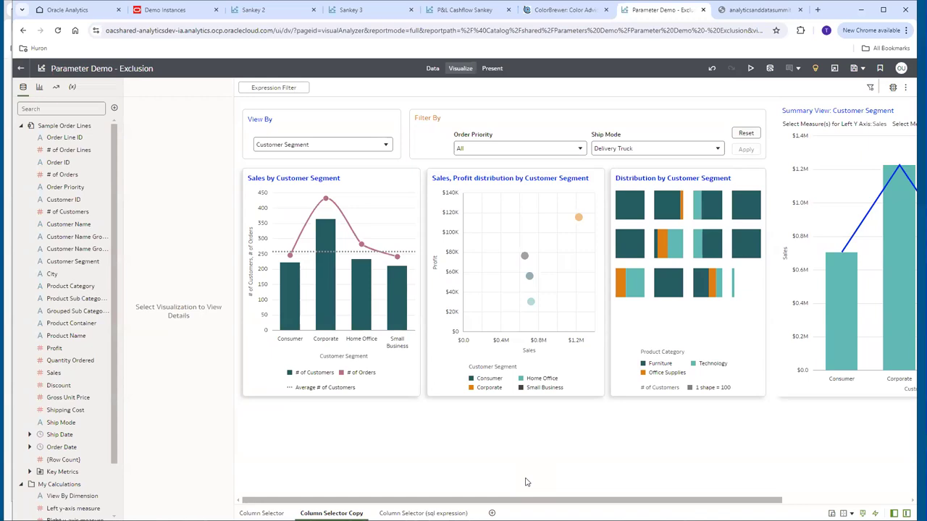
Create the parameter 'Excludes Mode Ship Mode Copy' from the Ship Mode filter's Exclude binding
click(541, 118)
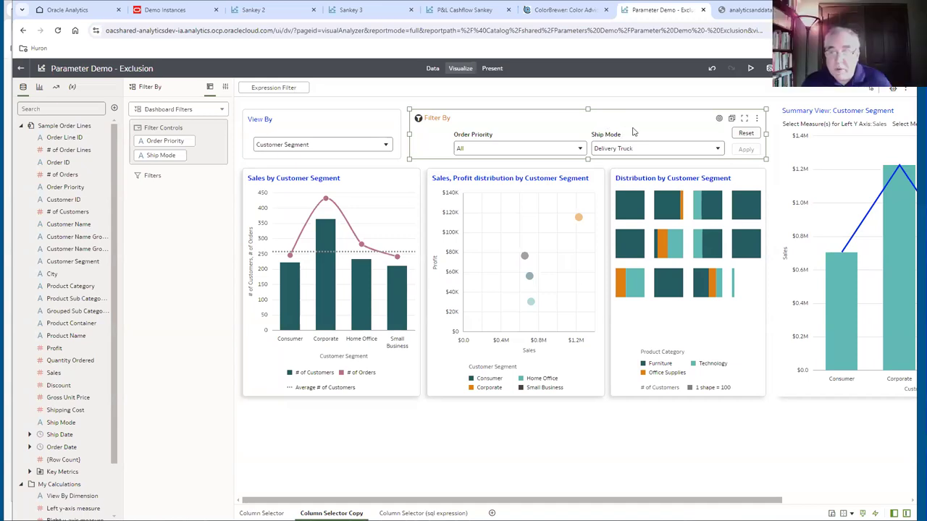
click(719, 150)
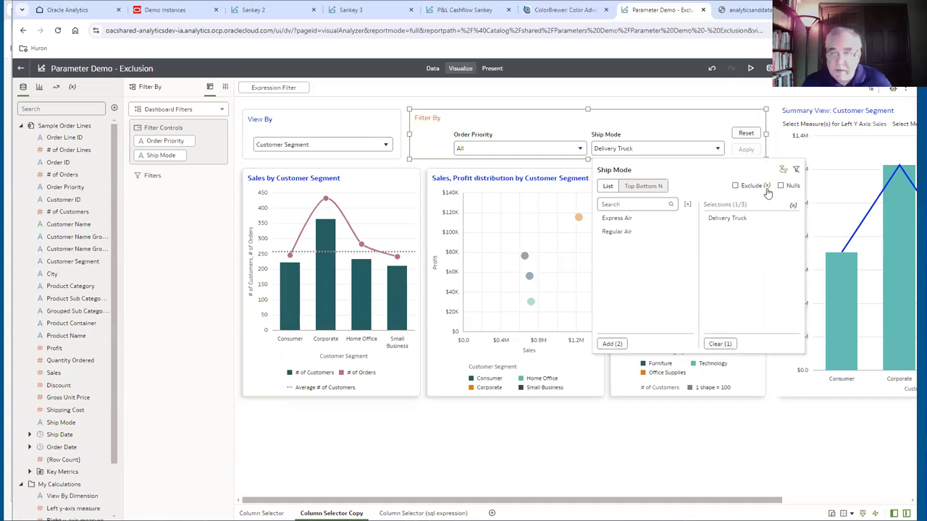
mouse_move(767, 190)
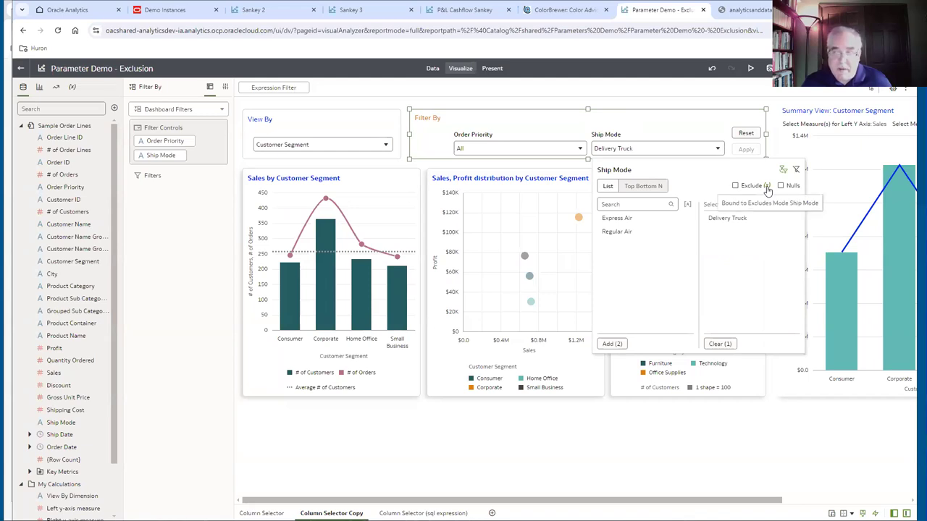
click(767, 187)
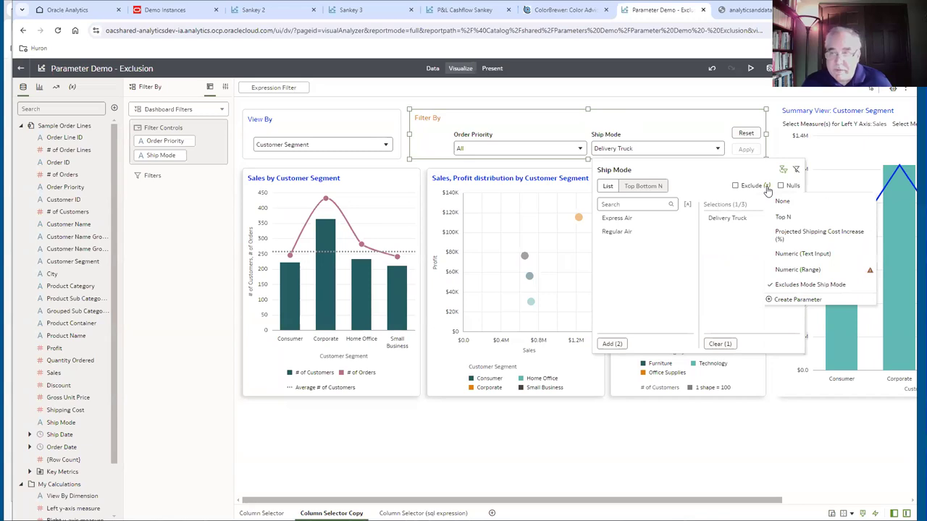
click(784, 300)
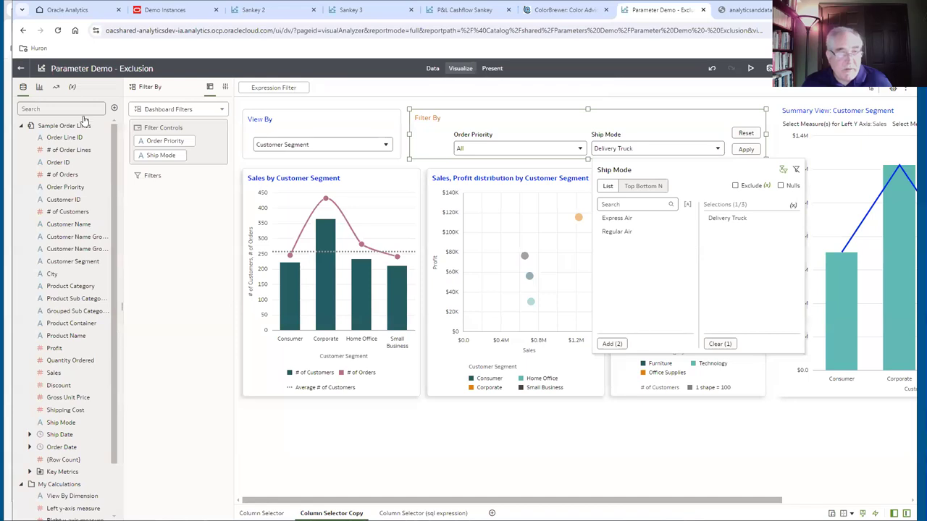
Review the new parameter's Integer 0 Off / 1 On, initial Off definition and cancel without changes
click(72, 87)
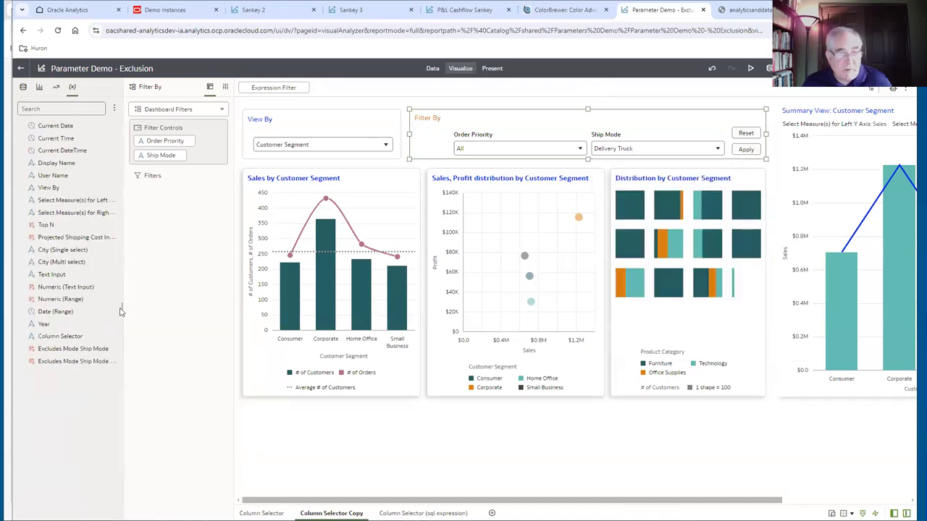
right_click(81, 366)
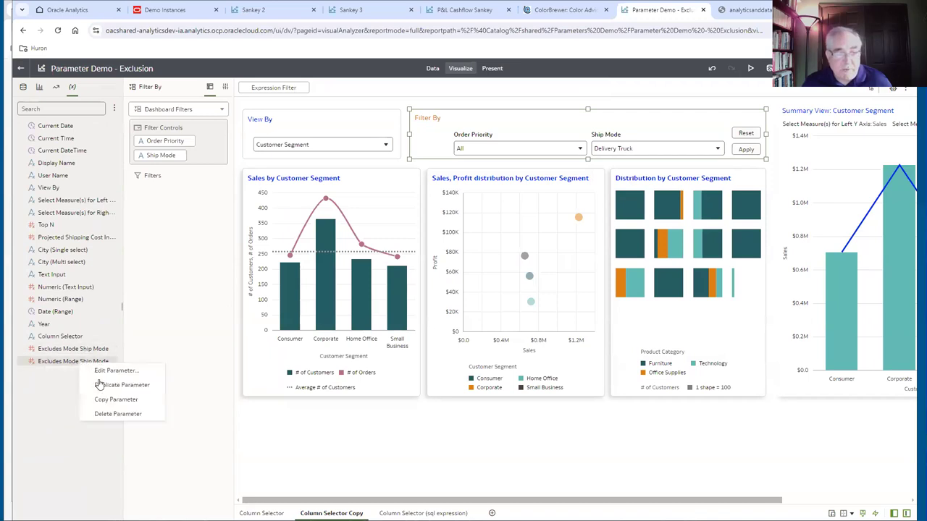
click(118, 371)
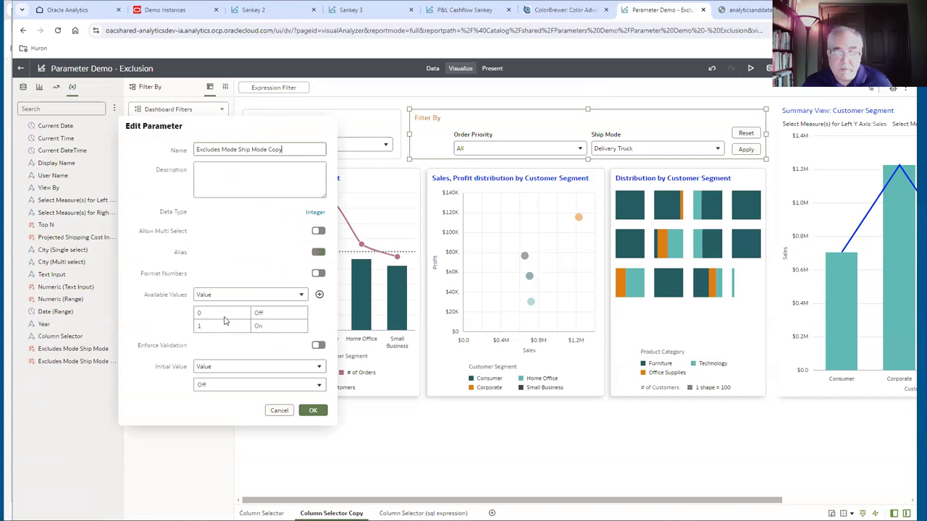
mouse_move(267, 336)
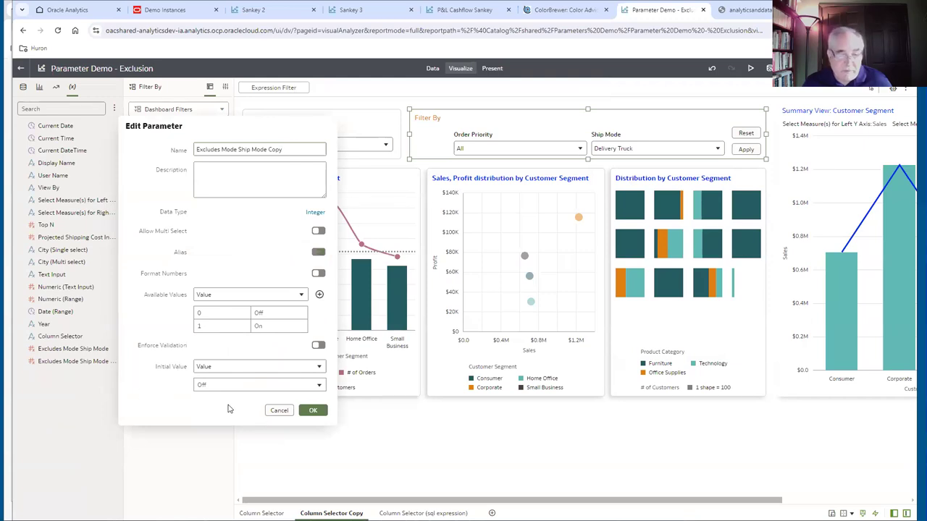
click(278, 412)
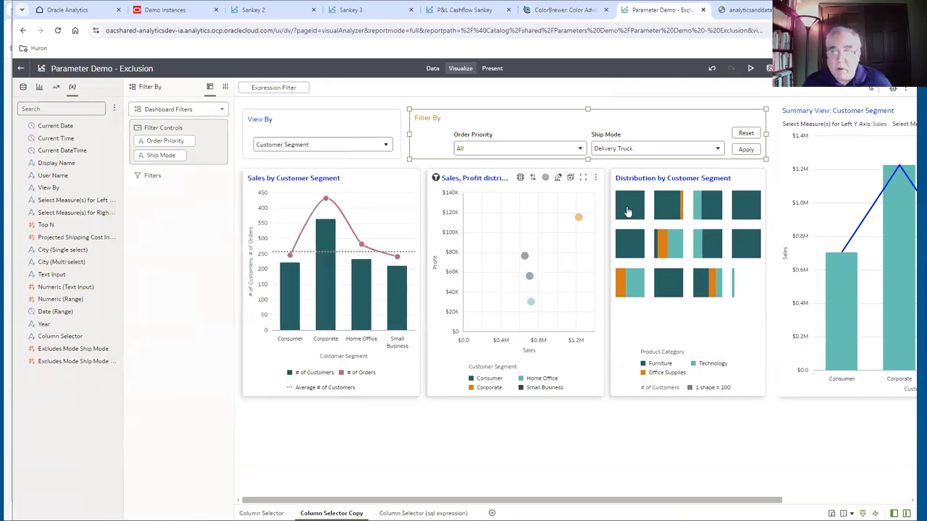
Exclude Delivery Truck in the Ship Mode filter and apply it to all charts
click(718, 150)
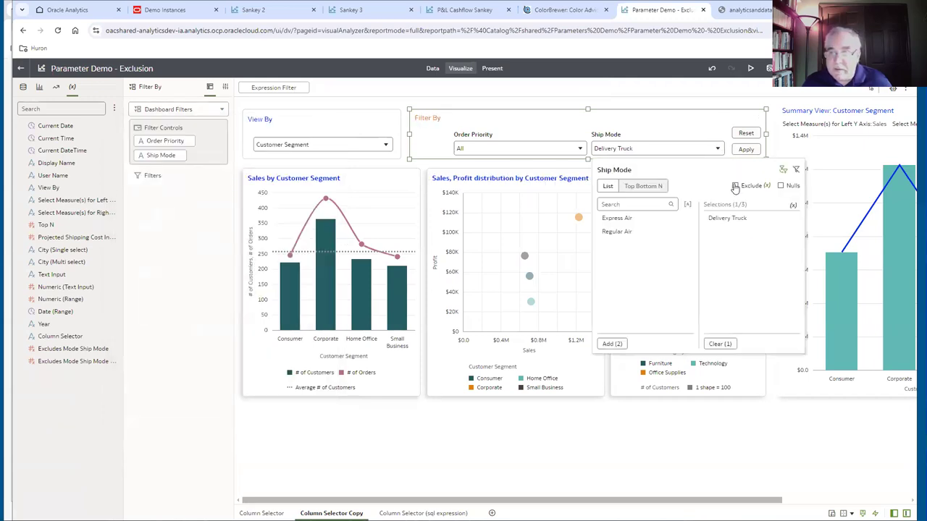
click(735, 187)
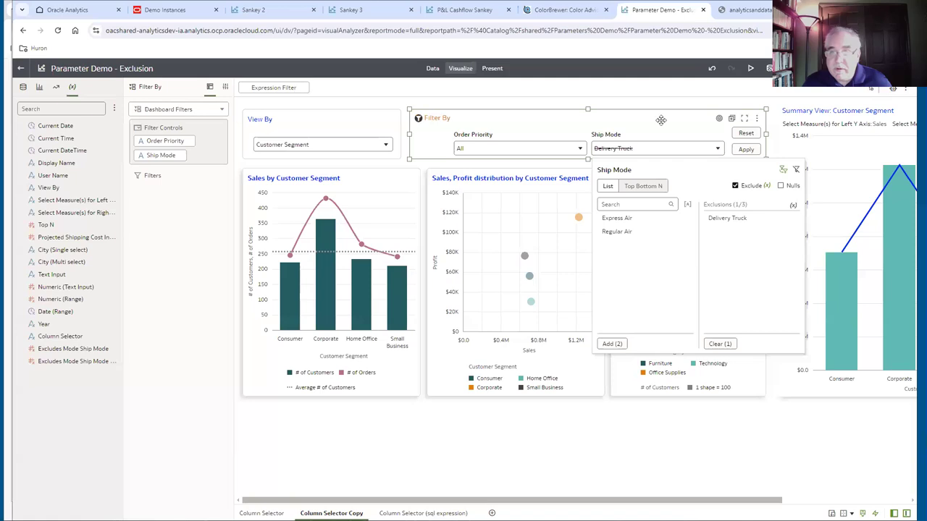
click(641, 89)
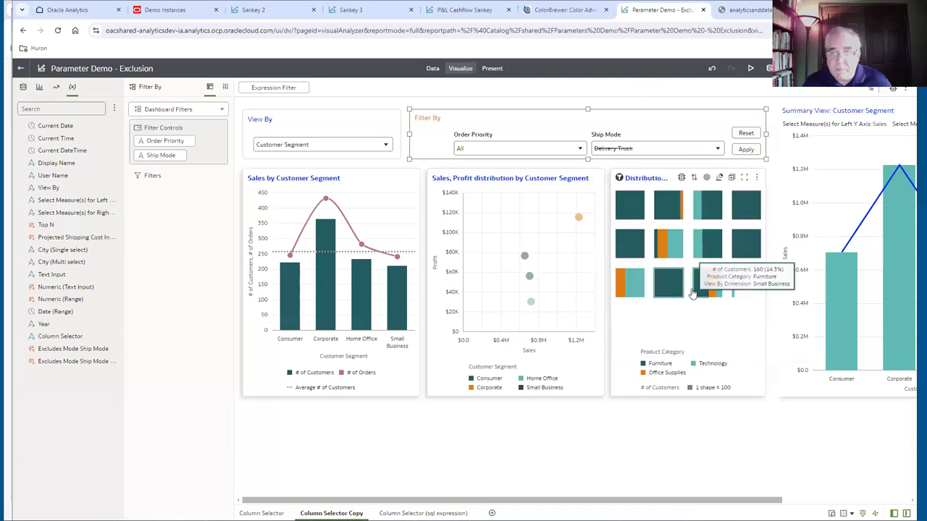
click(747, 150)
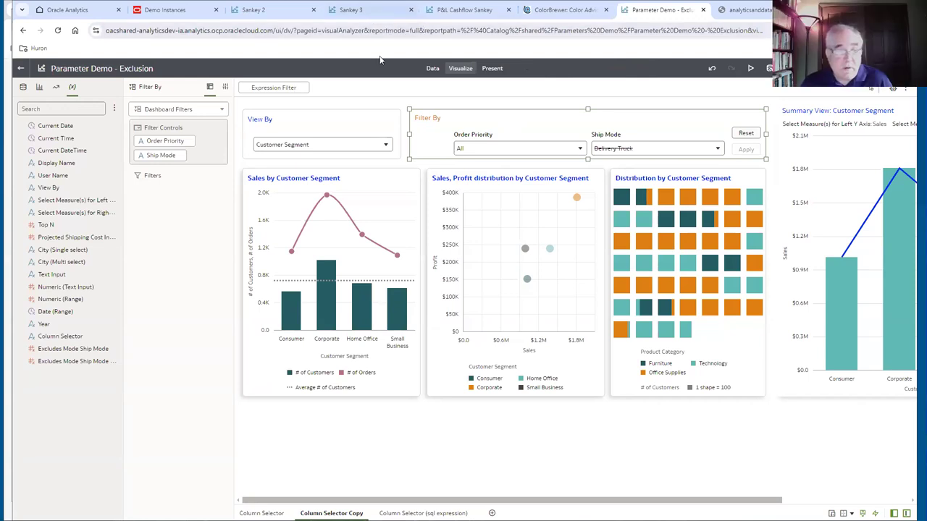
Switch to the Sankey 3 workbook and set the Sankey chart's Data Labels to On
key(ctrl+4)
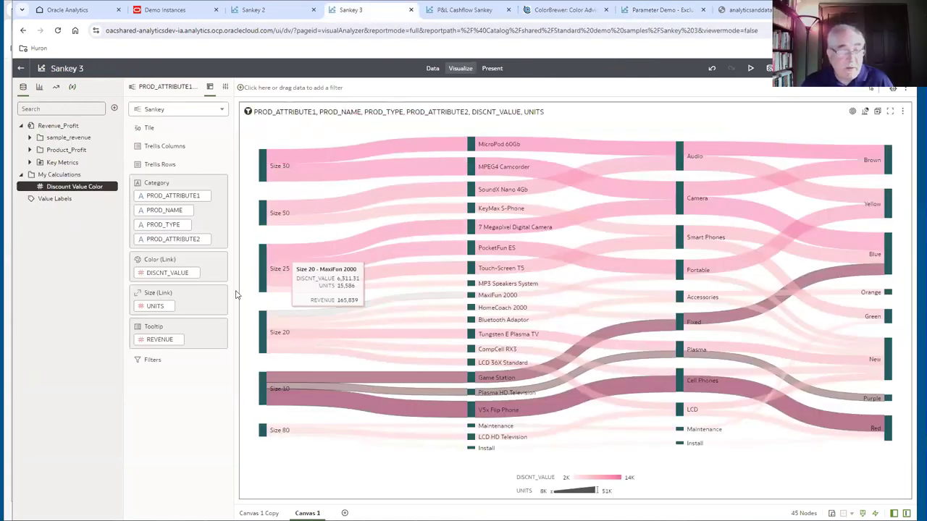
click(225, 88)
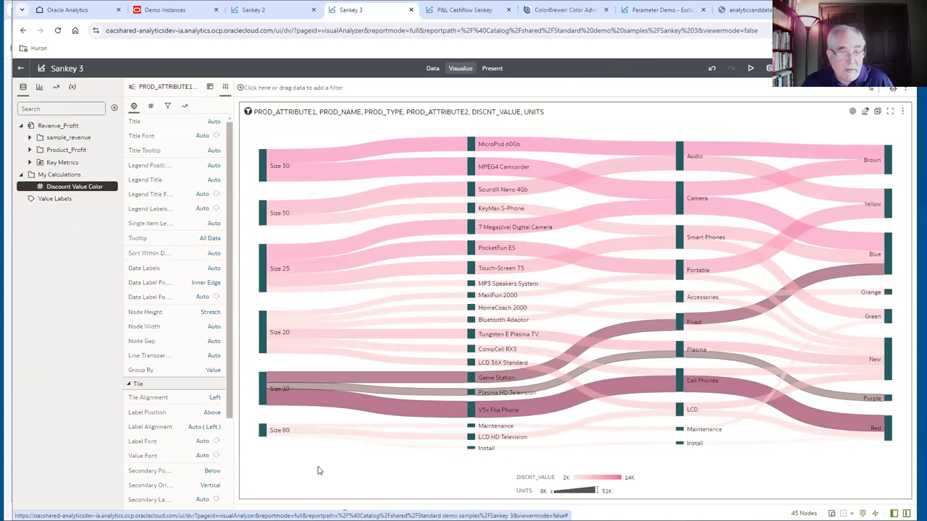
click(210, 282)
click(227, 300)
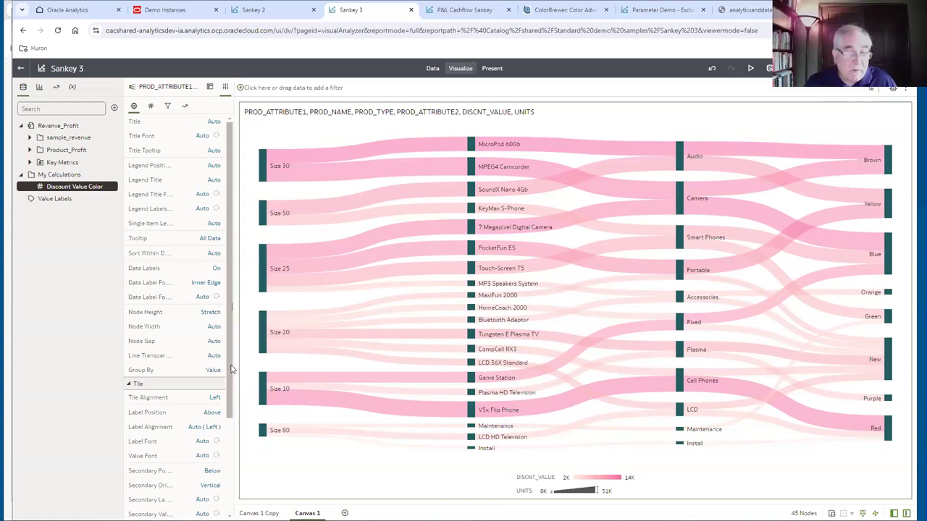
scroll(232, 390, down, 4)
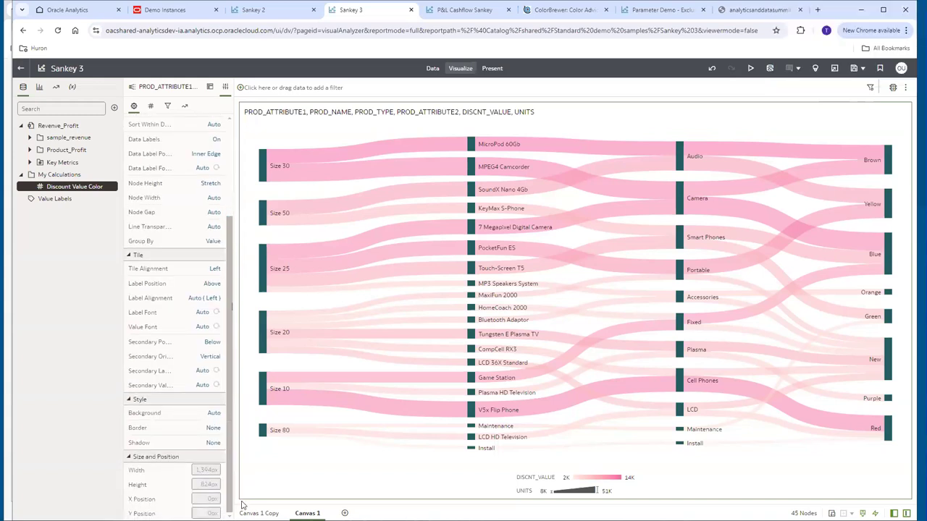
scroll(234, 296, up, 4)
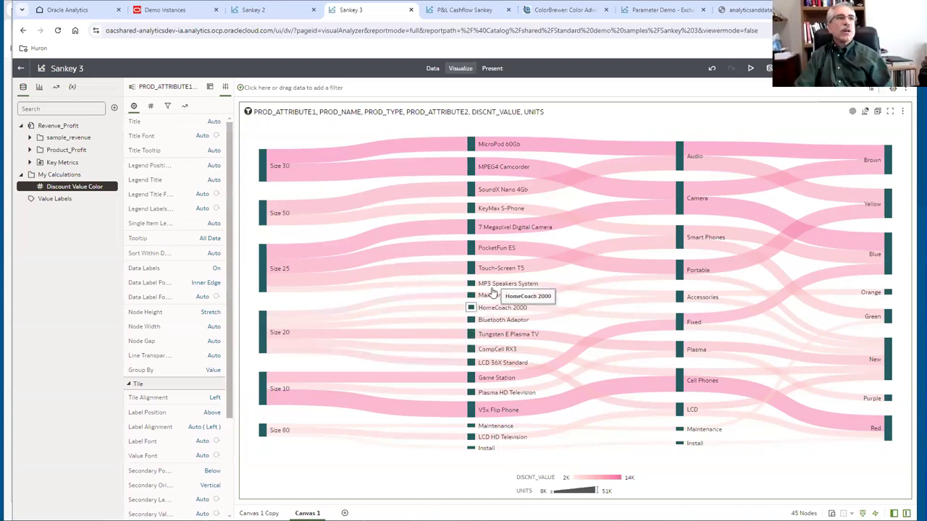
Set the Sankey chart's Data Label Position to Above Node
click(206, 283)
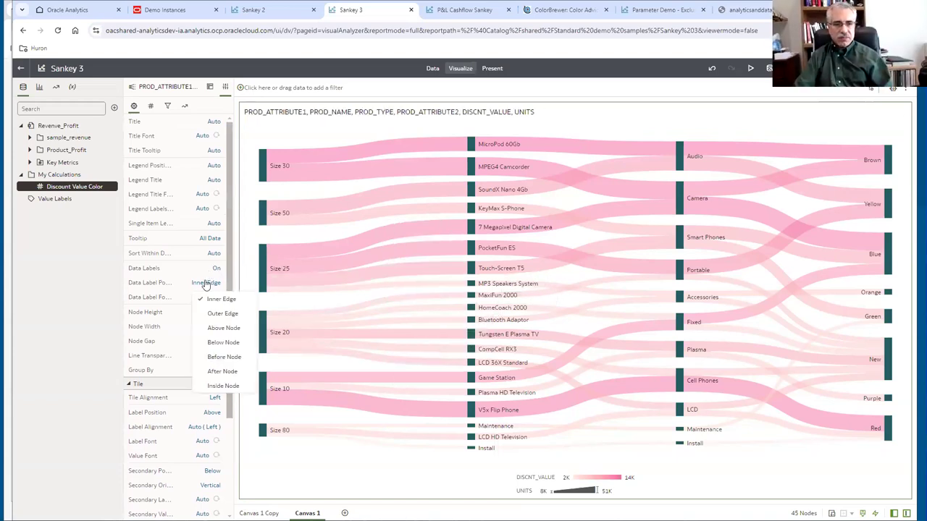
click(220, 329)
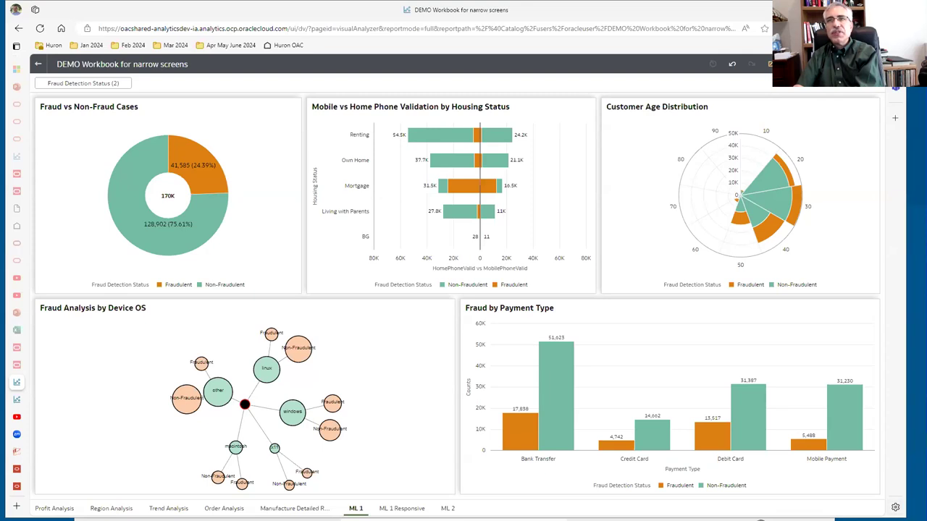
Widen the browser to watch the ML 1 dashboard reflow, then switch to the ML 1 Responsive canvas
drag(912, 497, 926, 497)
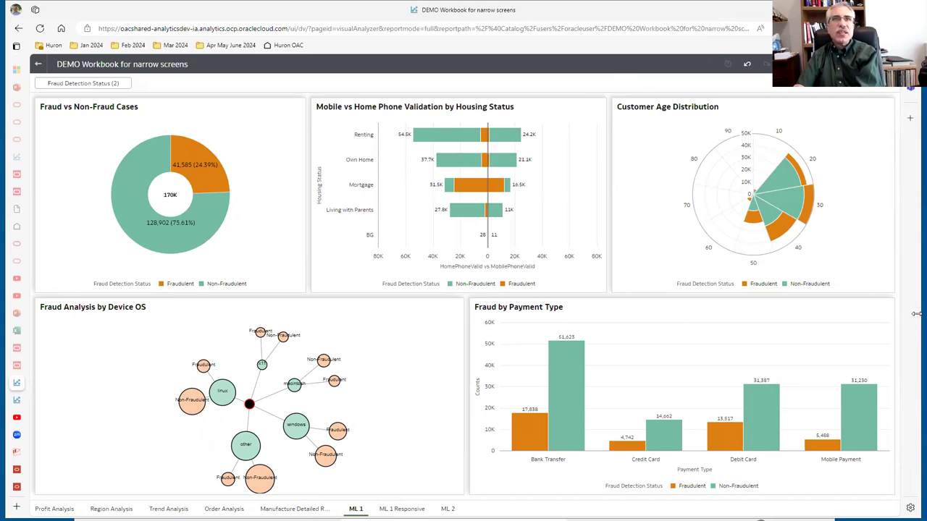
drag(916, 313, 920, 313)
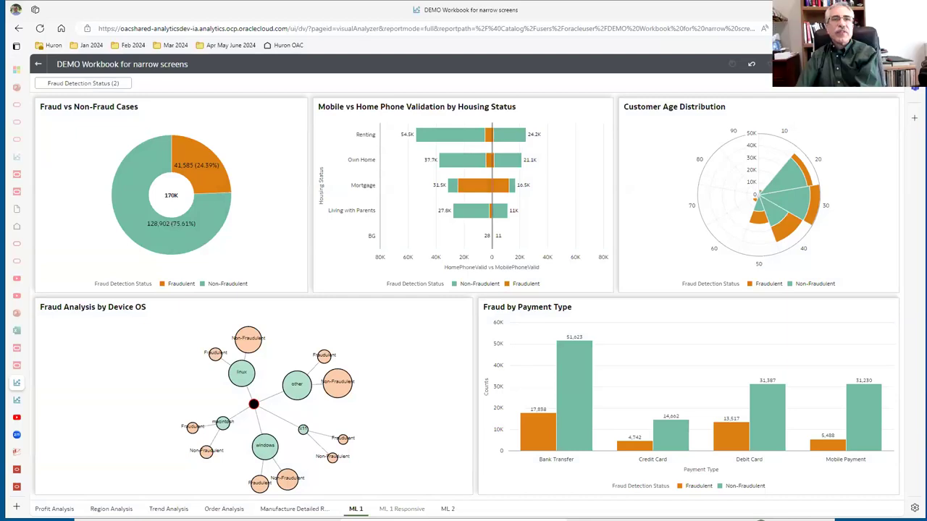
click(401, 509)
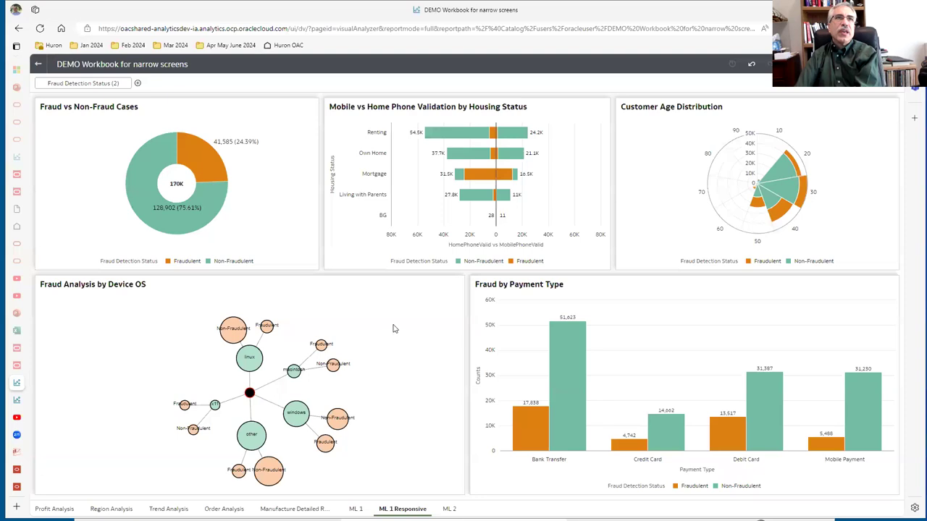
Shrink and resize the browser window to watch the fraud charts restack, then restore near full width
key(super+Down)
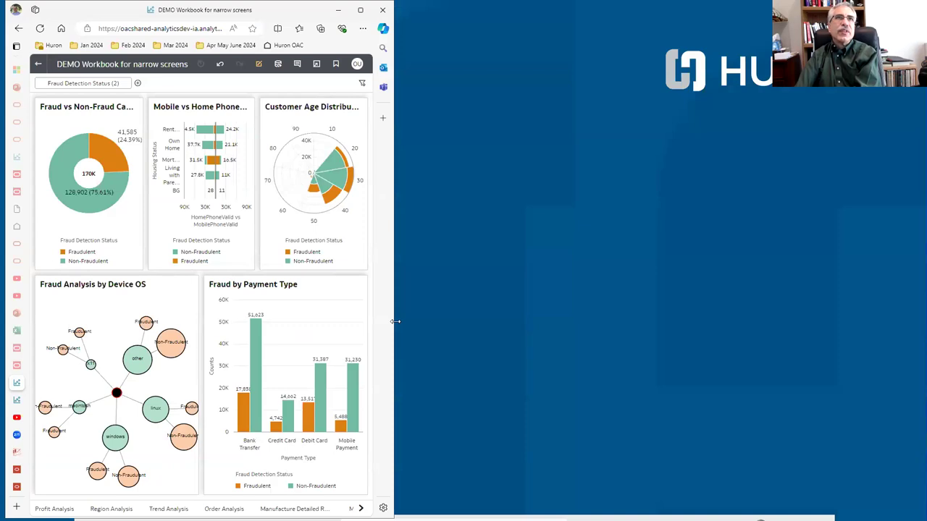
drag(485, 323, 481, 320)
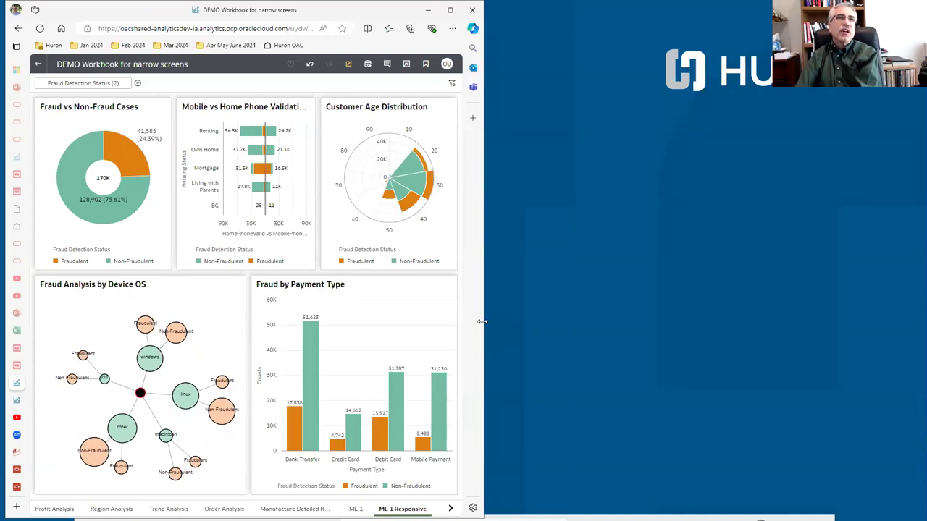
drag(484, 295, 341, 253)
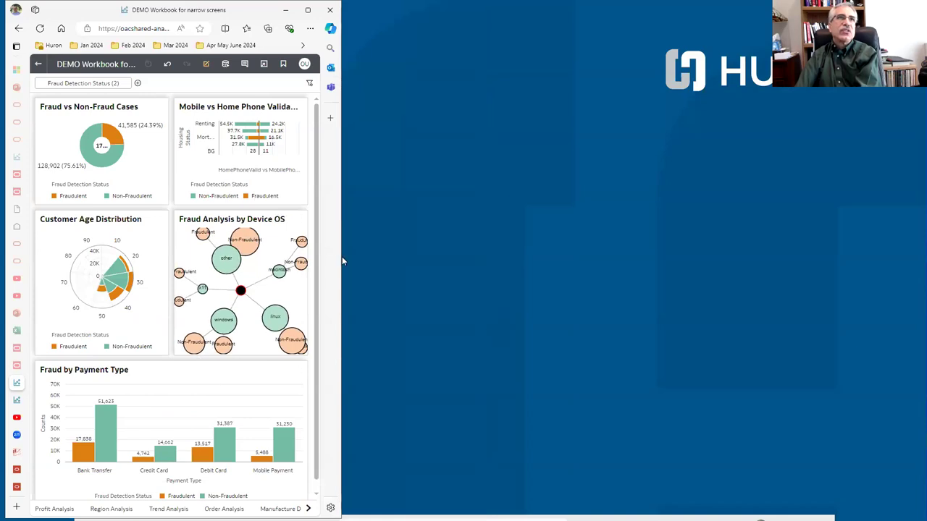
drag(342, 256, 270, 242)
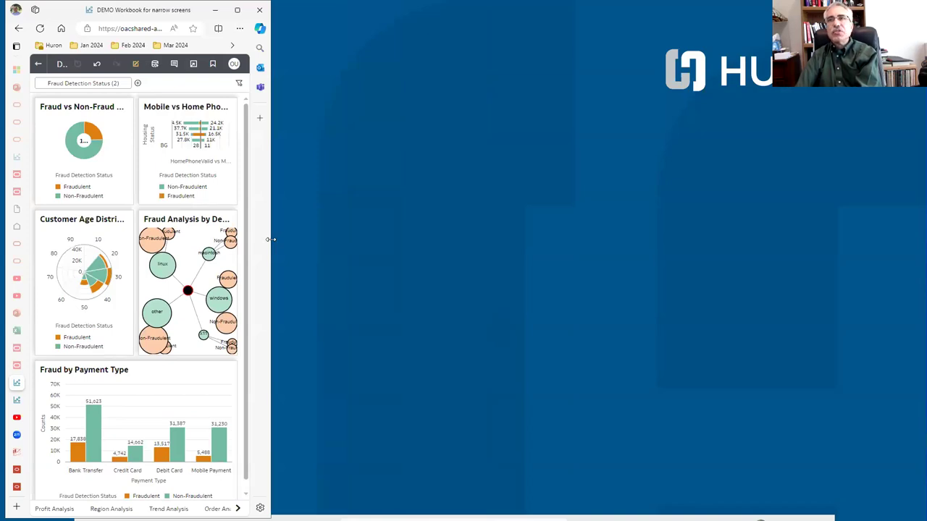
drag(269, 238, 907, 289)
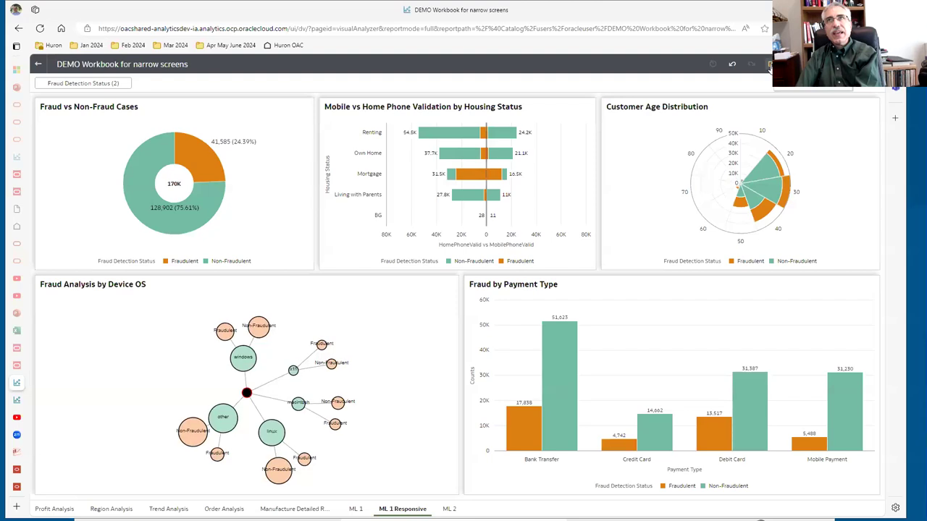
In edit mode, drag the canvas-width slider into the 451px–689px breakpoint range
click(770, 65)
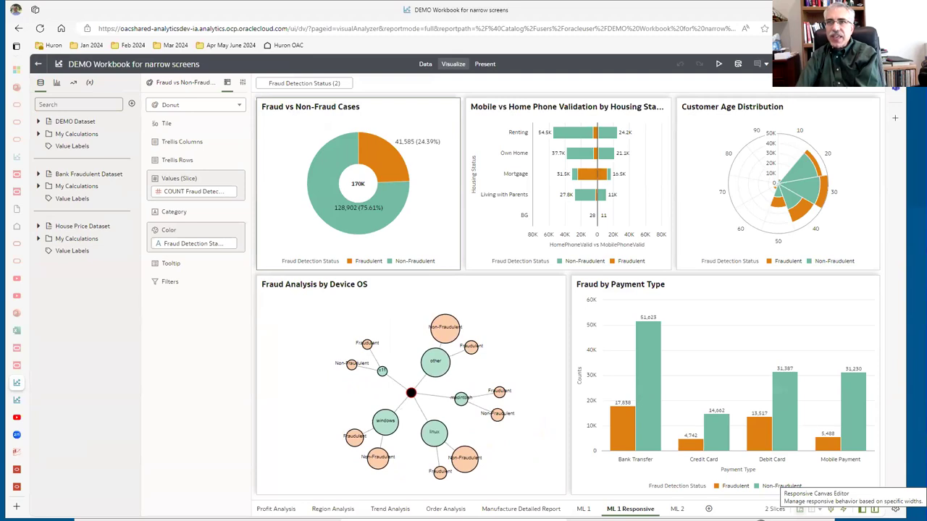
click(800, 509)
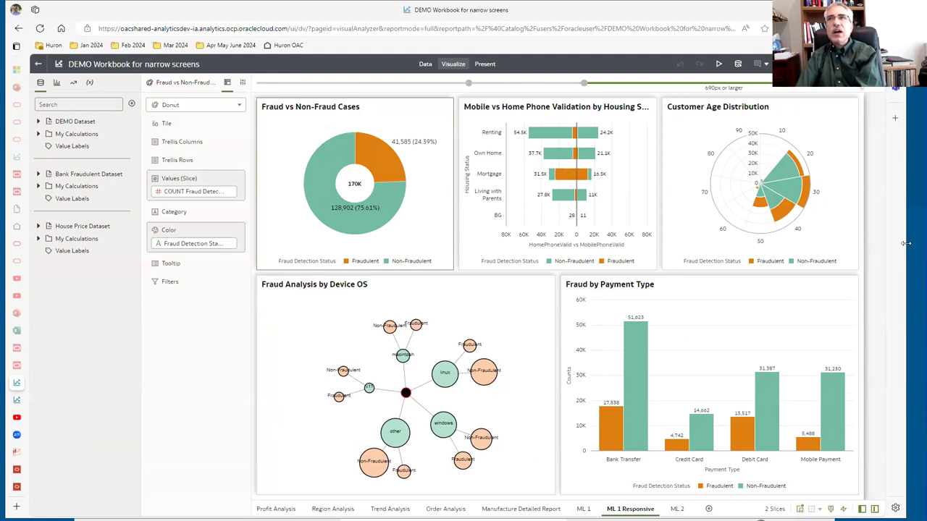
drag(908, 243, 753, 216)
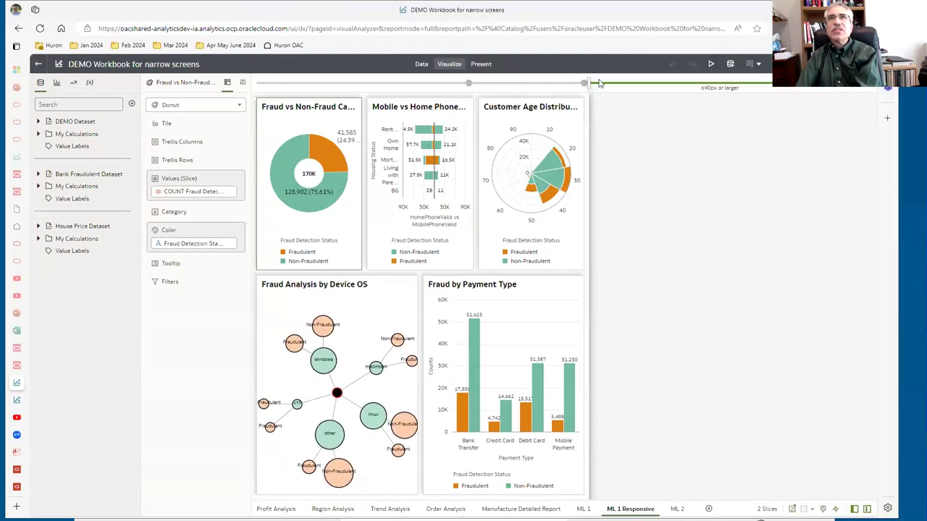
mouse_move(590, 86)
mouse_down()
mouse_move(557, 86)
mouse_move(584, 87)
mouse_up()
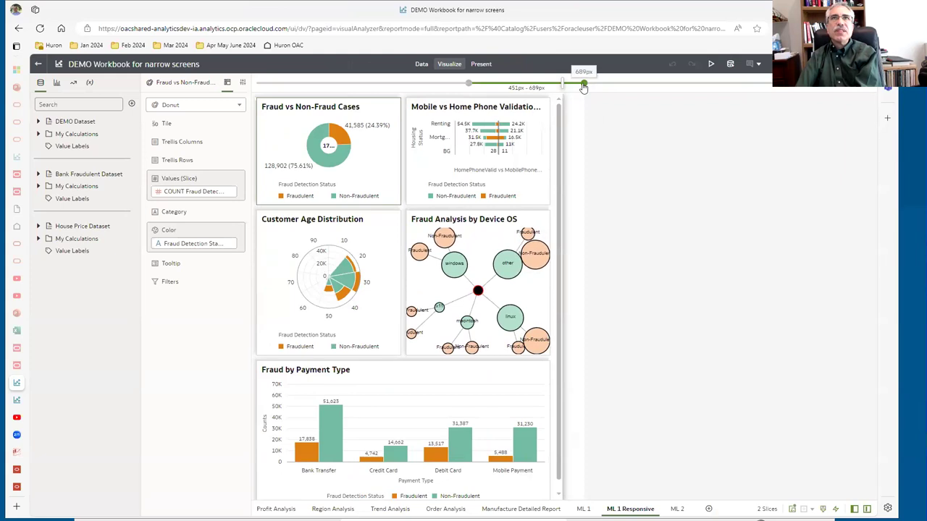
Check the 450px mobile layout, then place the Fraud vs Non-Fraud donut full-width under Mobile vs Home Phone at 451–689px
right_click(778, 91)
mouse_move(813, 114)
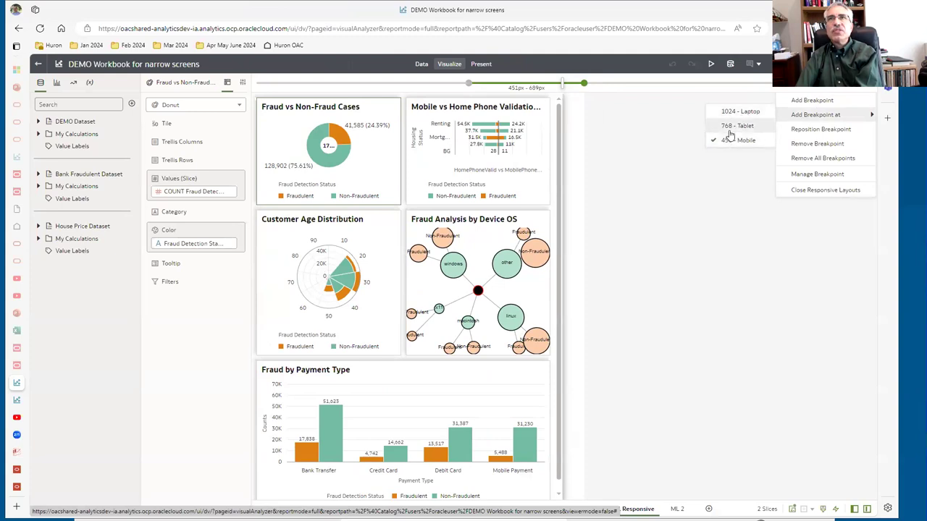
click(450, 86)
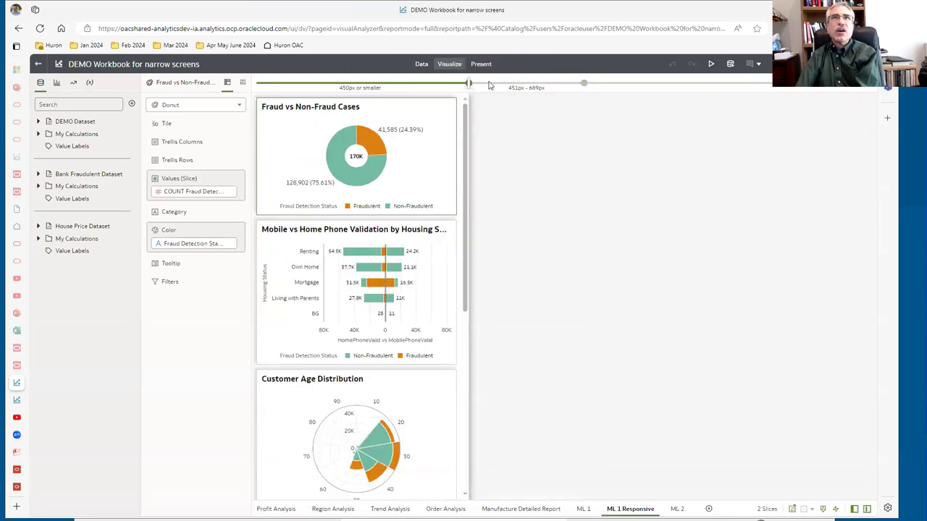
click(517, 87)
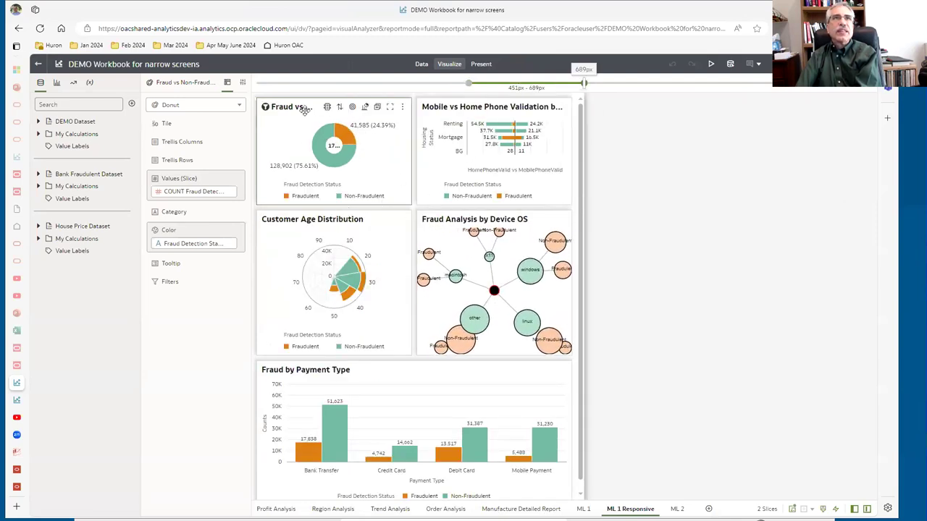
drag(305, 108, 469, 217)
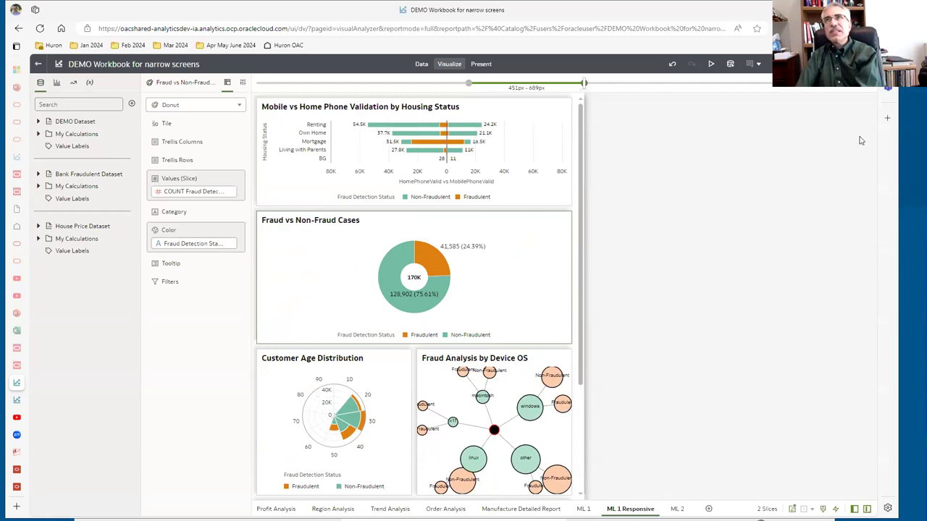
click(871, 93)
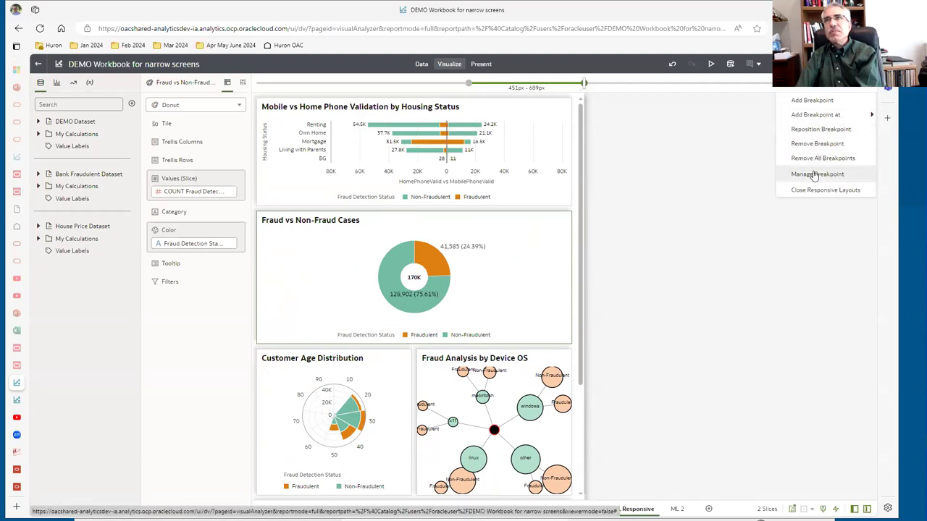
click(693, 241)
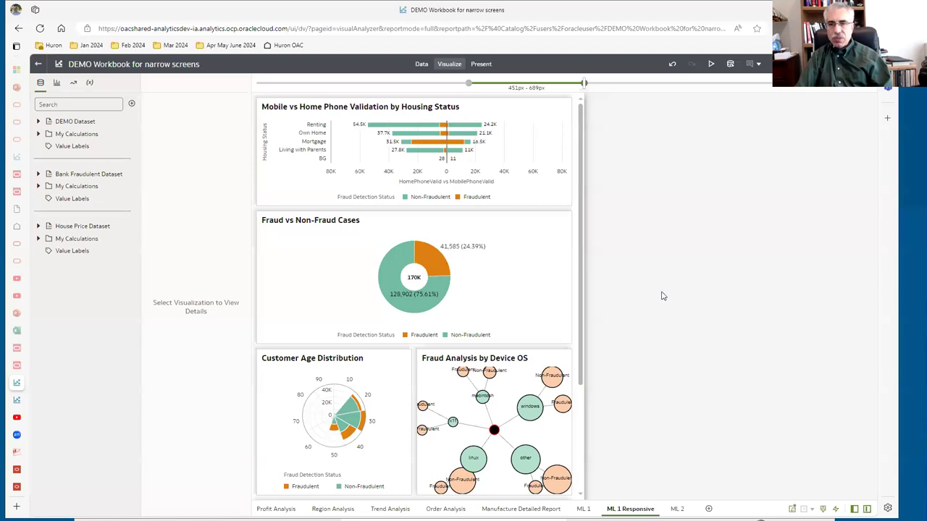
Switch to the Account Payable dashboard-prompts workbook and open it in edit mode
mouse_move(17, 366)
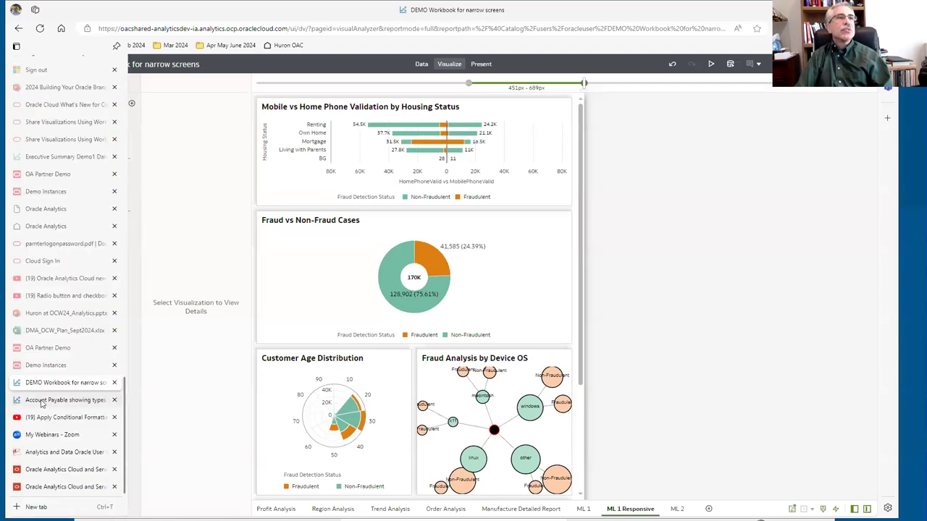
click(44, 400)
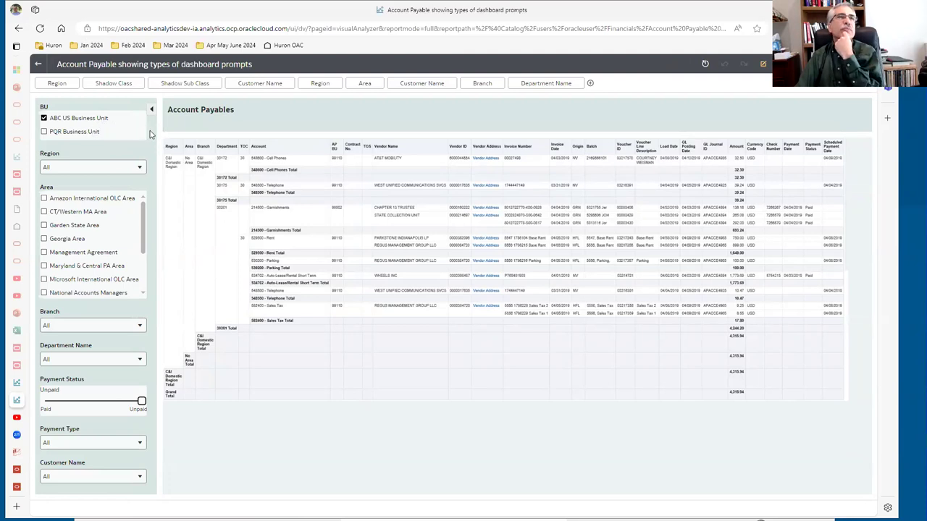
right_click(153, 136)
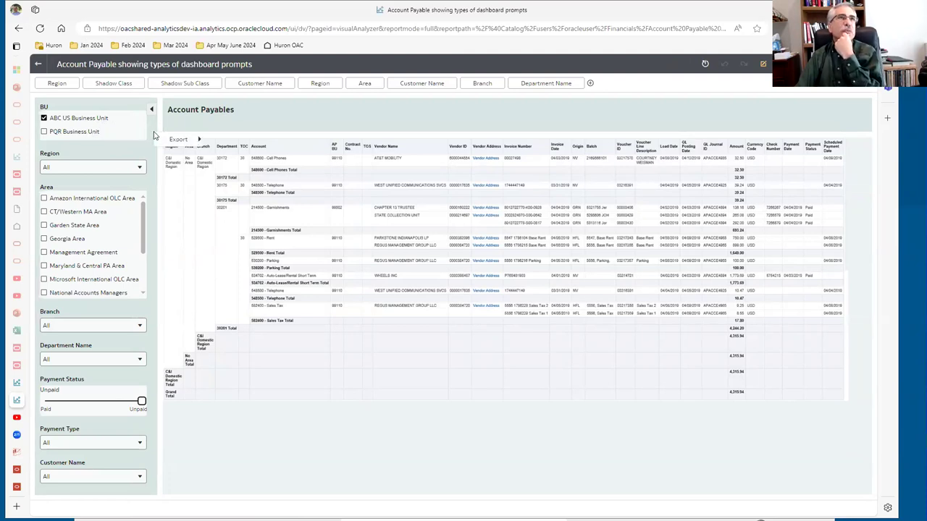
click(118, 151)
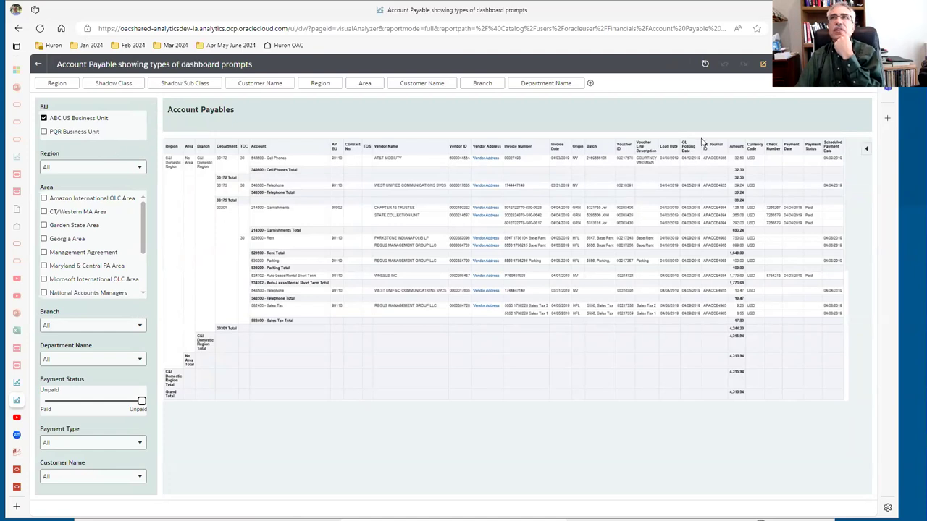
click(762, 64)
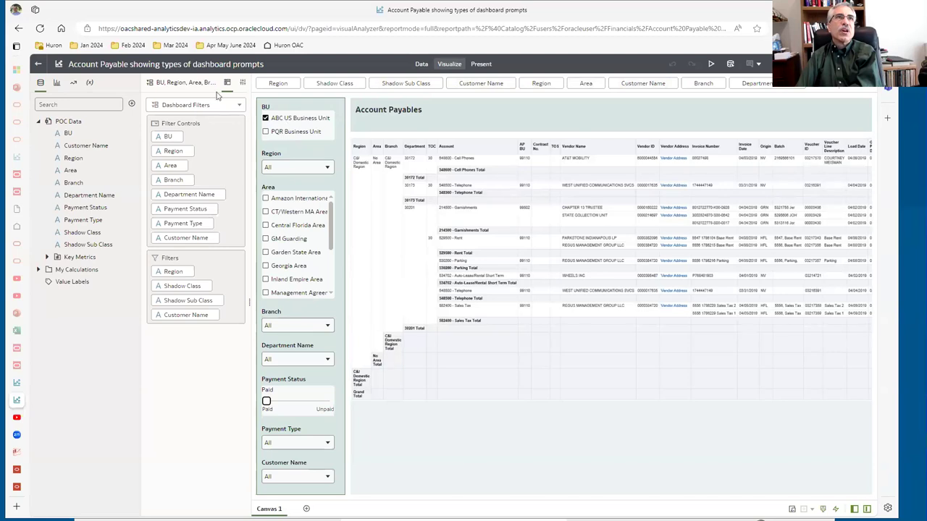
click(242, 82)
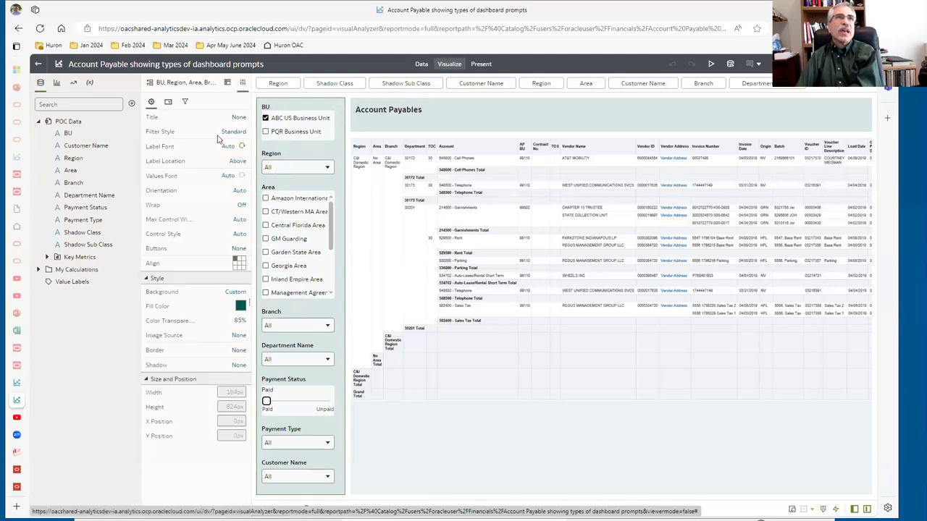
In Filter Controls, keep the BU filter's type as a checkbox/radio filter
click(168, 102)
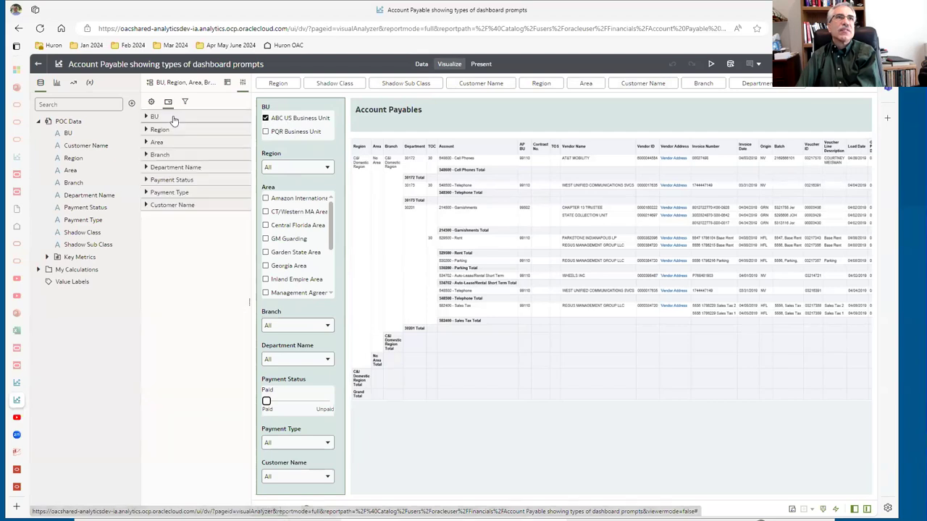
click(147, 116)
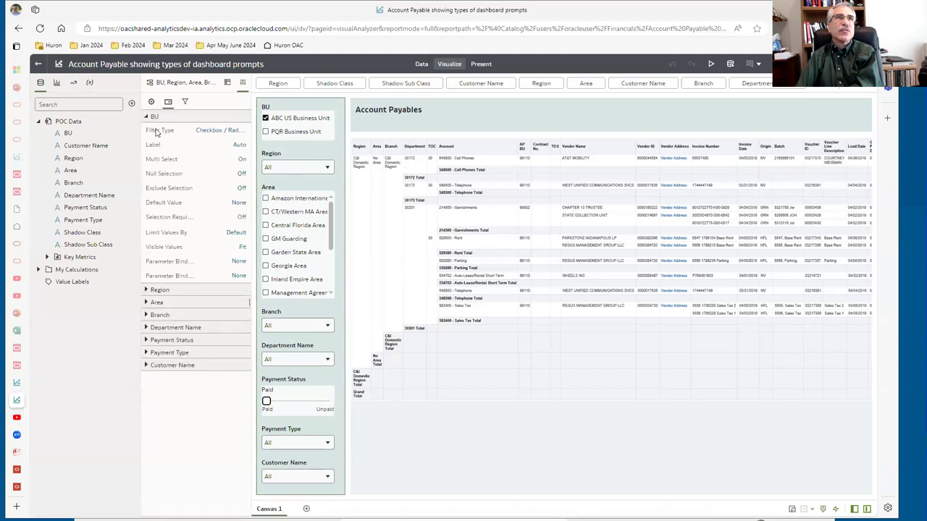
click(206, 131)
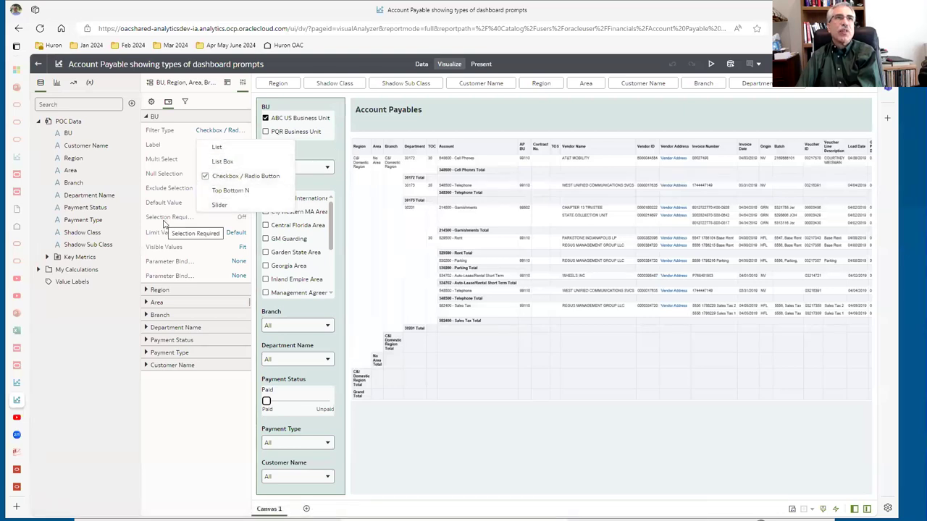
click(157, 181)
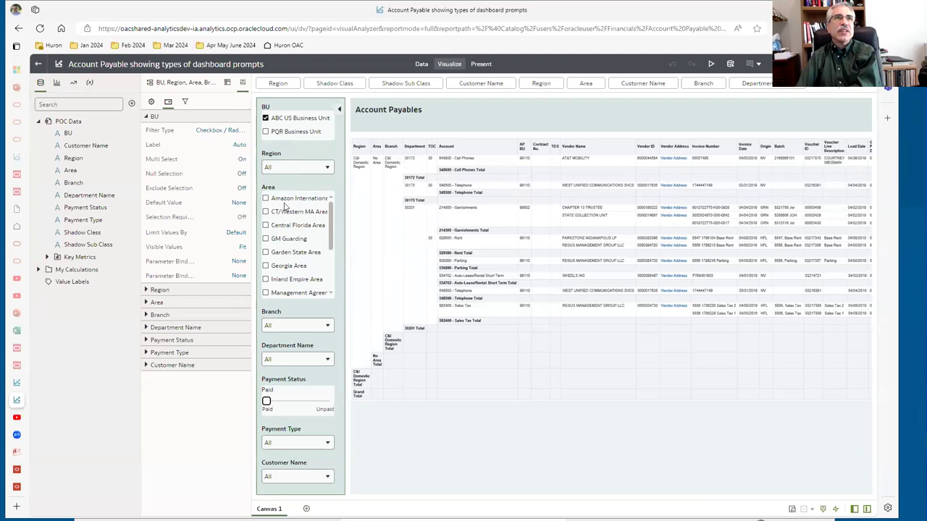
click(147, 116)
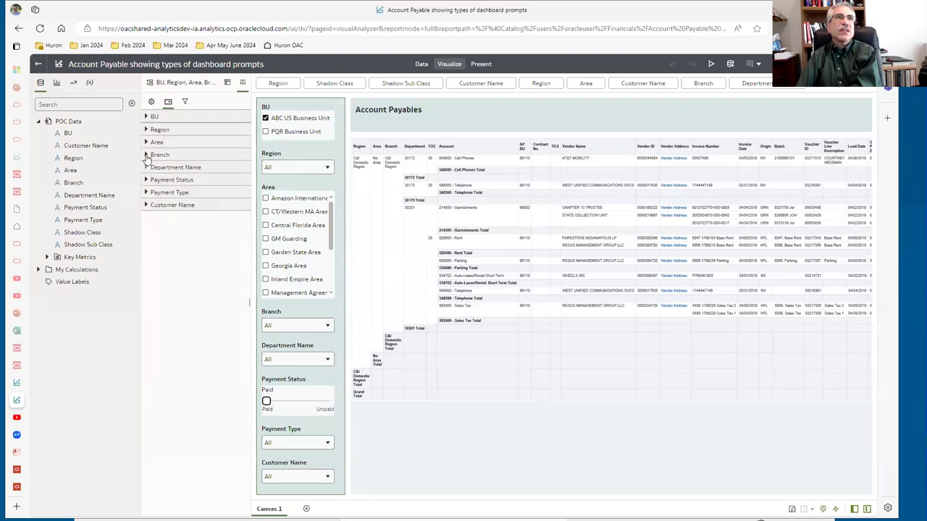
Set the Area filter's Multi Select to Off
click(147, 141)
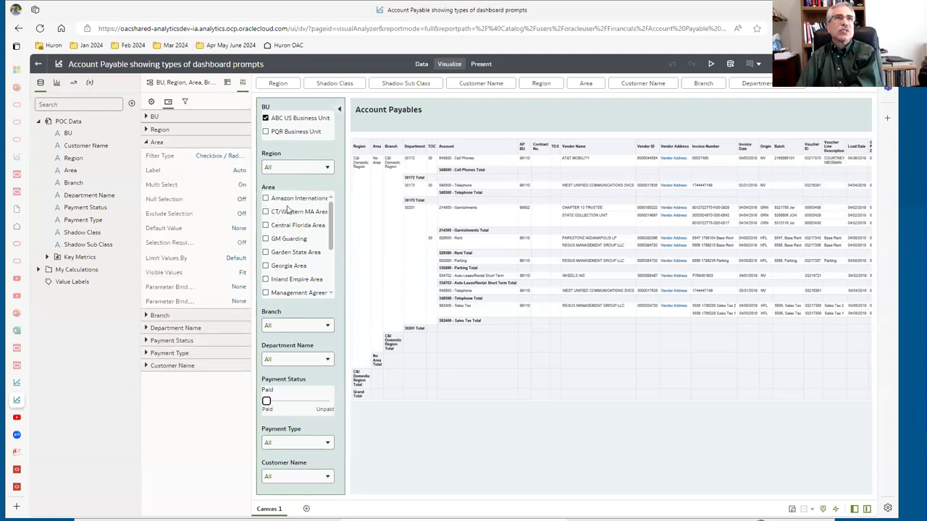
scroll(332, 219, down, 3)
scroll(326, 254, up, 3)
click(242, 187)
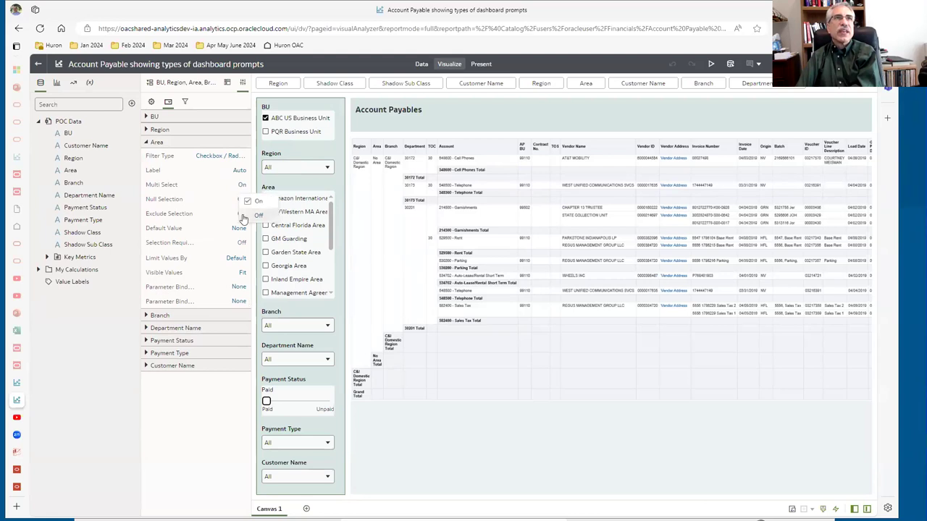
click(255, 216)
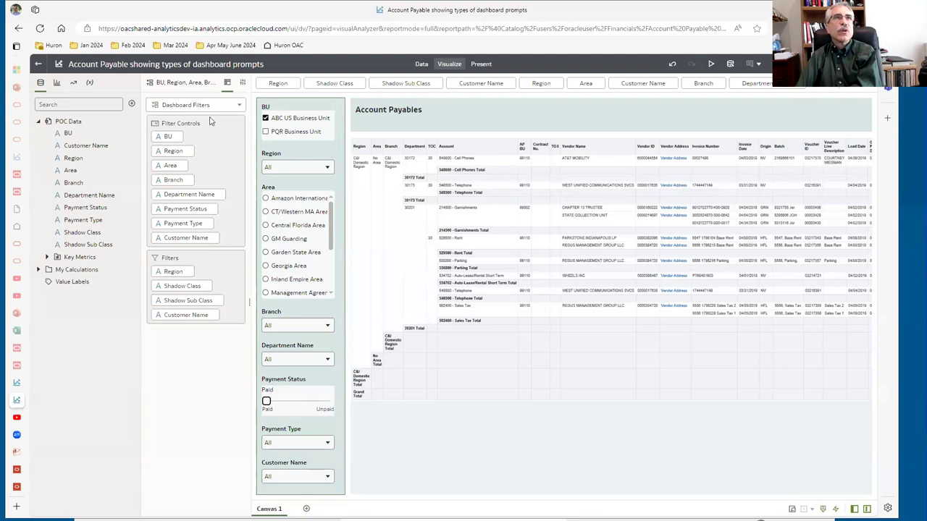
Back in the filter control settings, move the Payment Status slider to Paid, then leave it on Unpaid
click(242, 84)
click(168, 101)
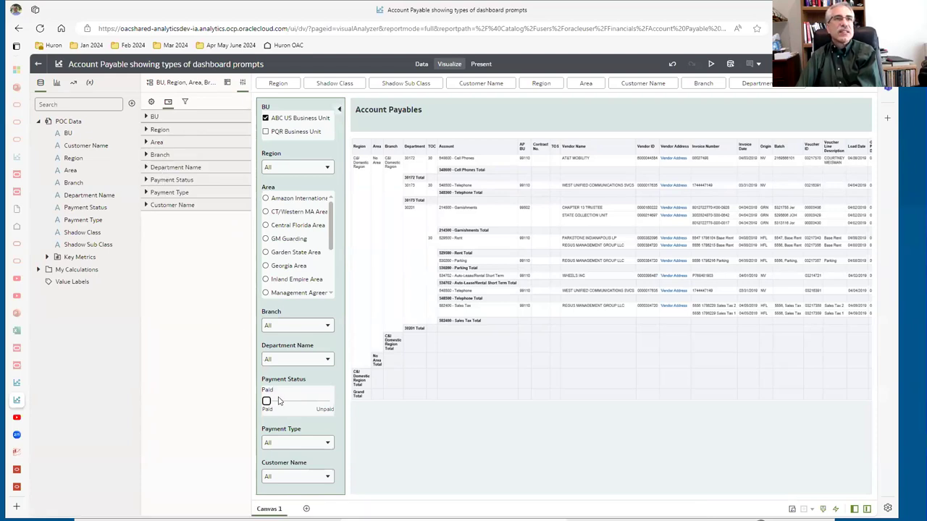
click(324, 412)
drag(329, 403, 268, 407)
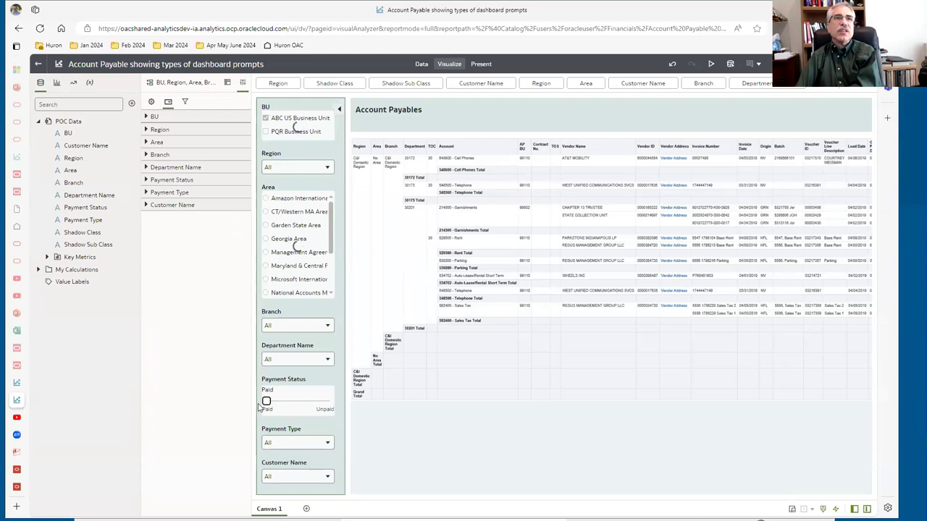
drag(266, 403, 321, 410)
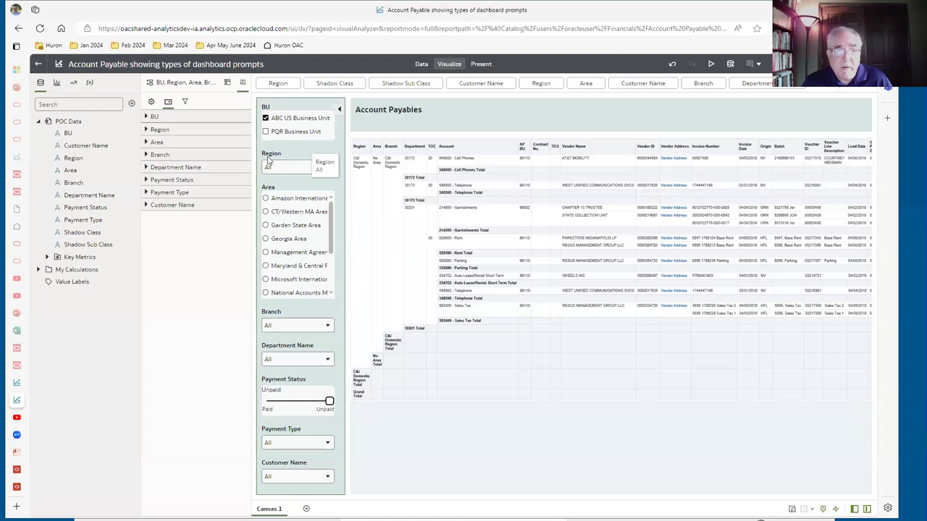
Add a new Dashboard Filters control to the canvas below the existing filter panel
click(56, 82)
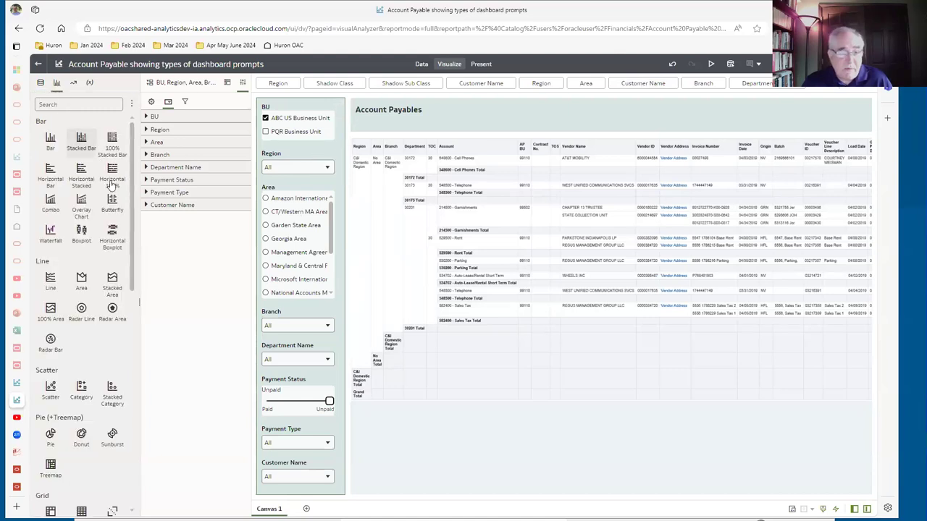
drag(132, 204, 142, 344)
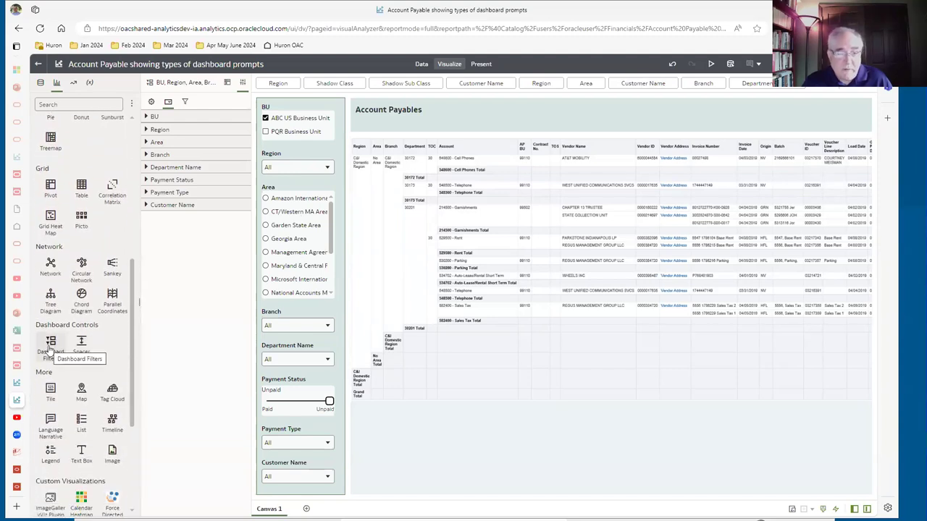
drag(51, 347, 324, 488)
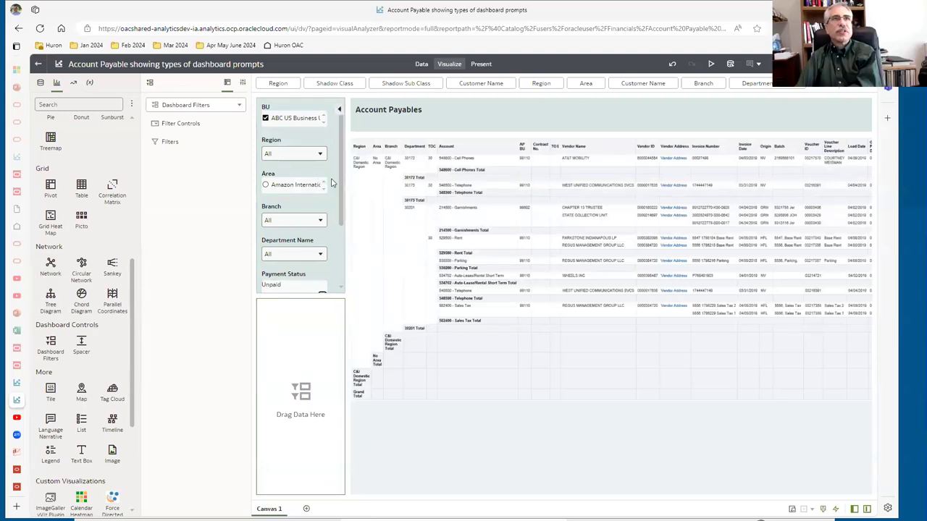
Lengthen the existing filter panel so all its filters are visible
drag(342, 185, 337, 243)
scroll(329, 250, up, 5)
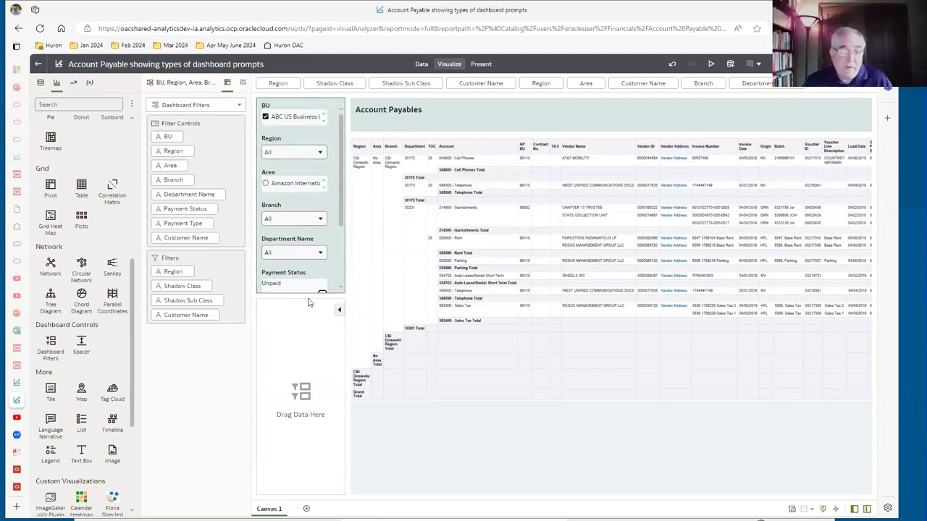
drag(309, 293, 307, 424)
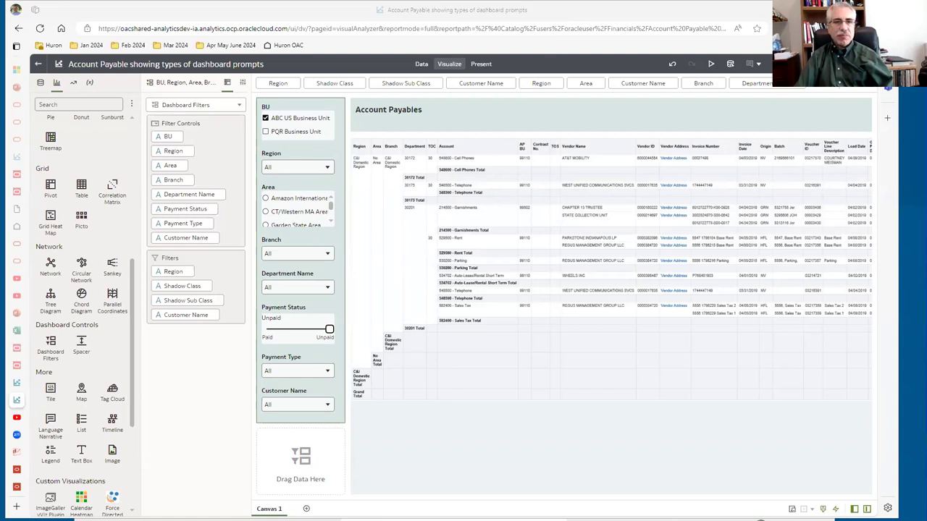
Switch to the conditional formatting video tab and skip ahead in it
key(ctrl+shift+Tab)
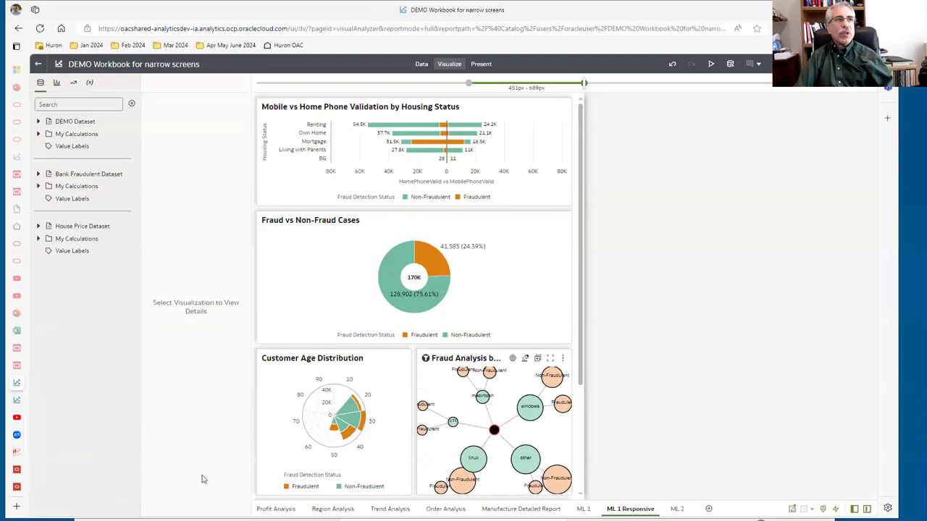
mouse_move(20, 405)
click(56, 419)
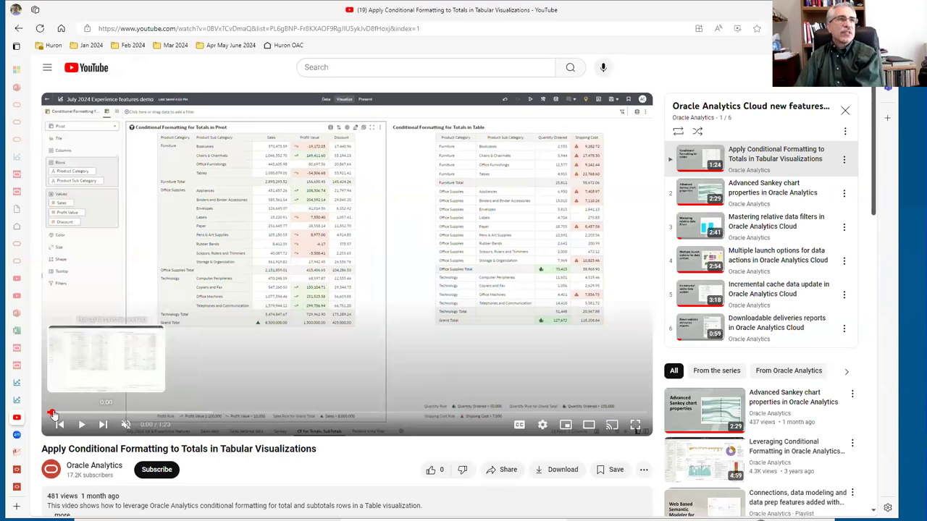
mouse_move(52, 414)
mouse_down()
mouse_move(240, 405)
mouse_move(47, 405)
mouse_up()
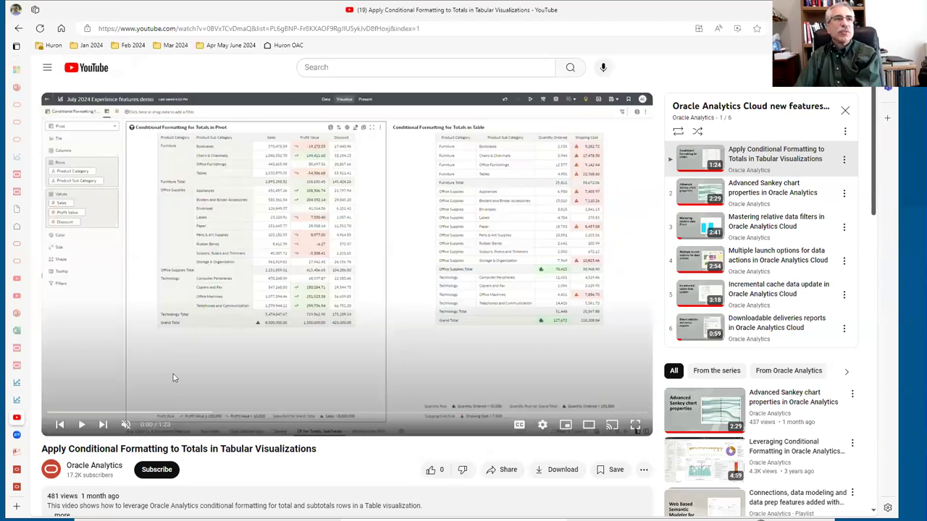
Play the July 2024 new features playlist from the Oracle Analytics channel's playlists, pausing at the title card
click(88, 467)
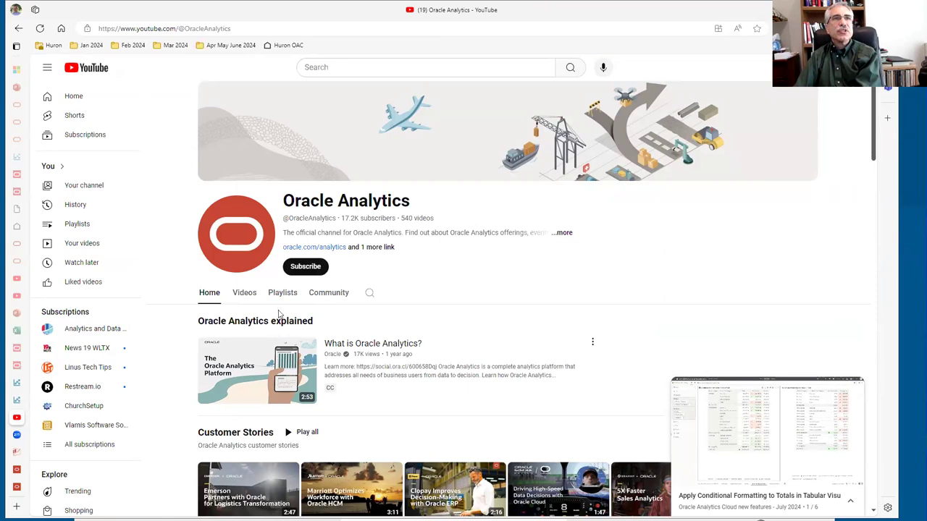
click(281, 293)
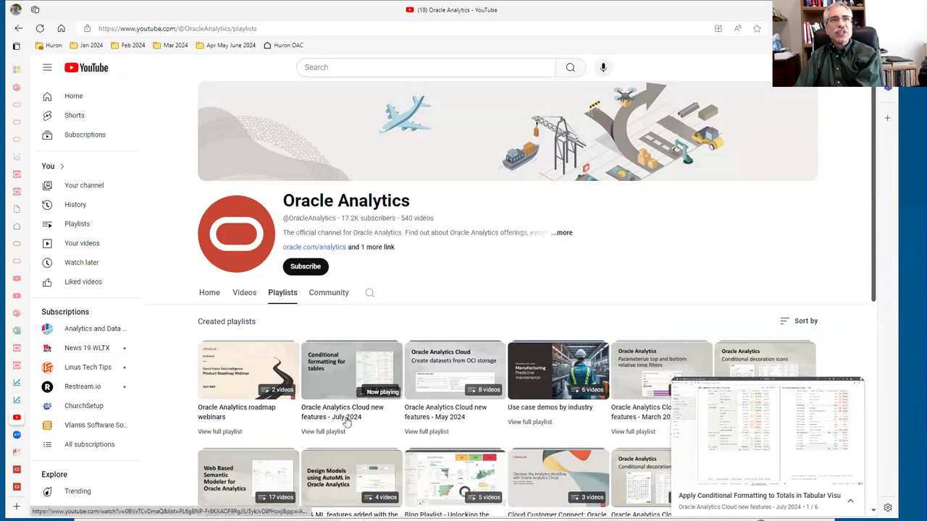
click(347, 422)
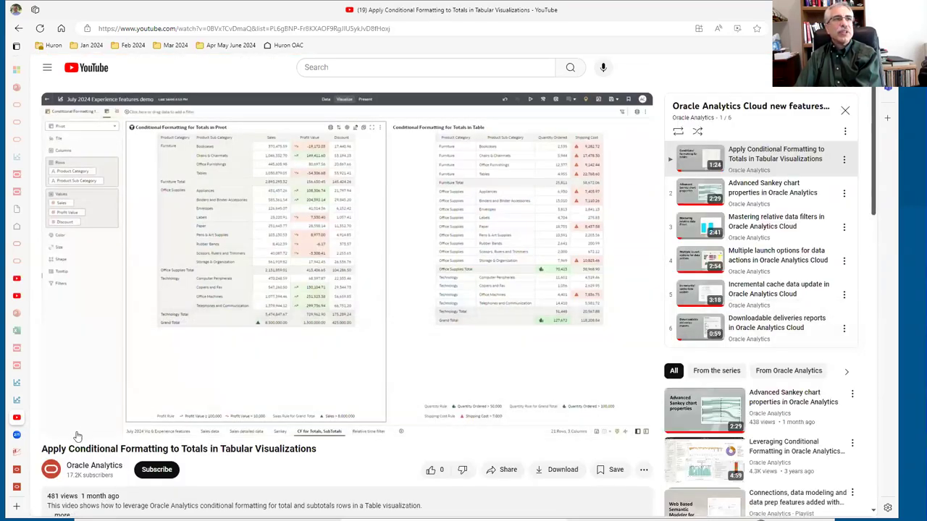
click(69, 424)
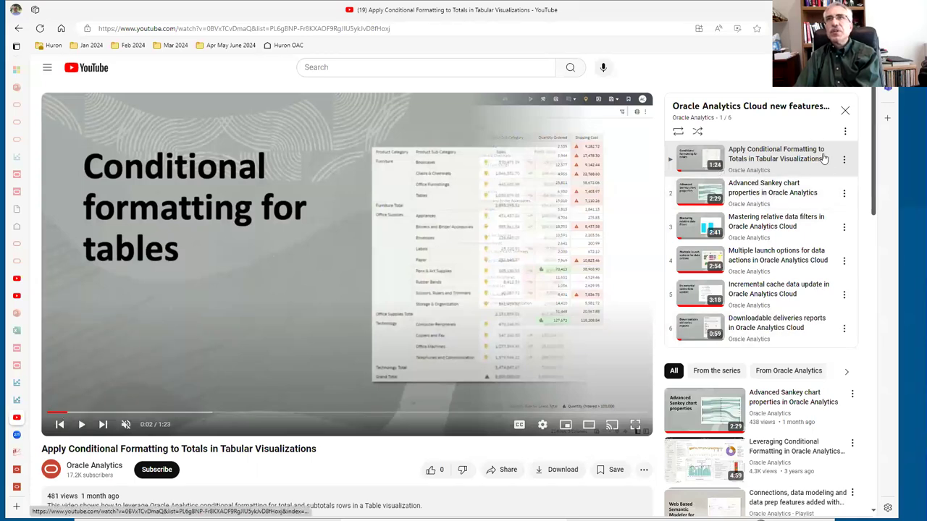
Seek the demo video through 0:15, 0:33, 0:55 and 1:14 to 1:18, then switch to the Idea Lab
drag(71, 413, 157, 414)
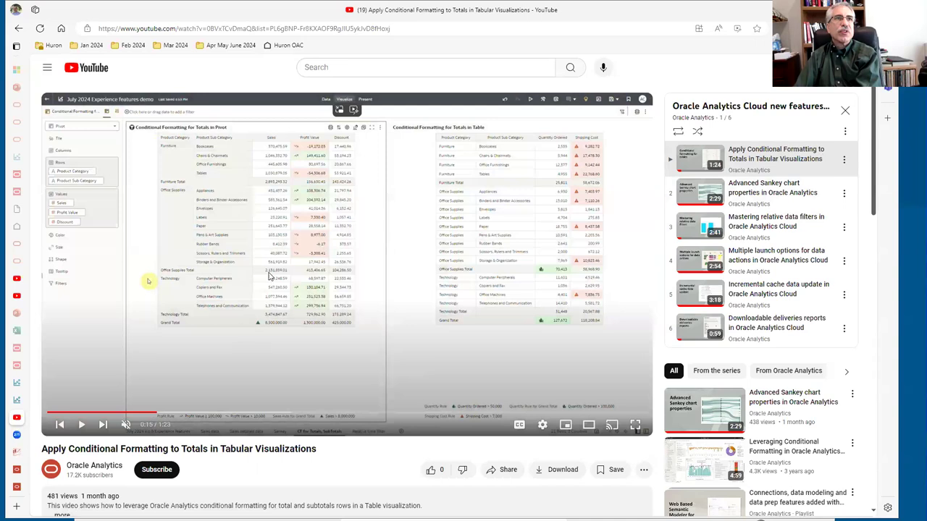
drag(160, 414, 287, 413)
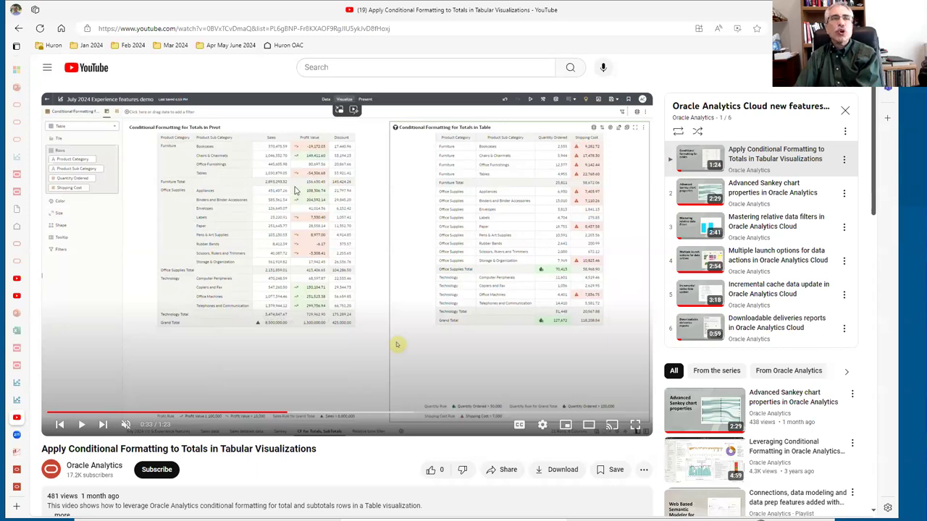
drag(306, 411, 445, 420)
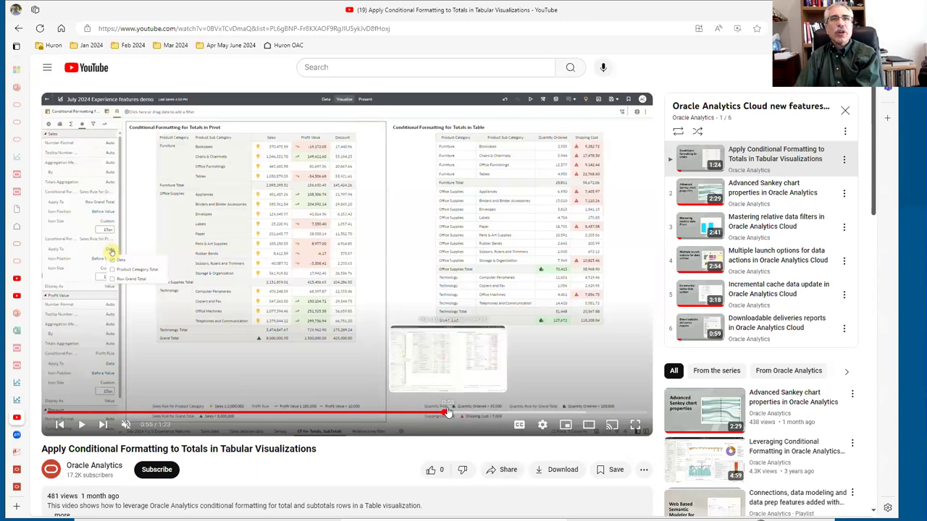
drag(447, 418, 579, 419)
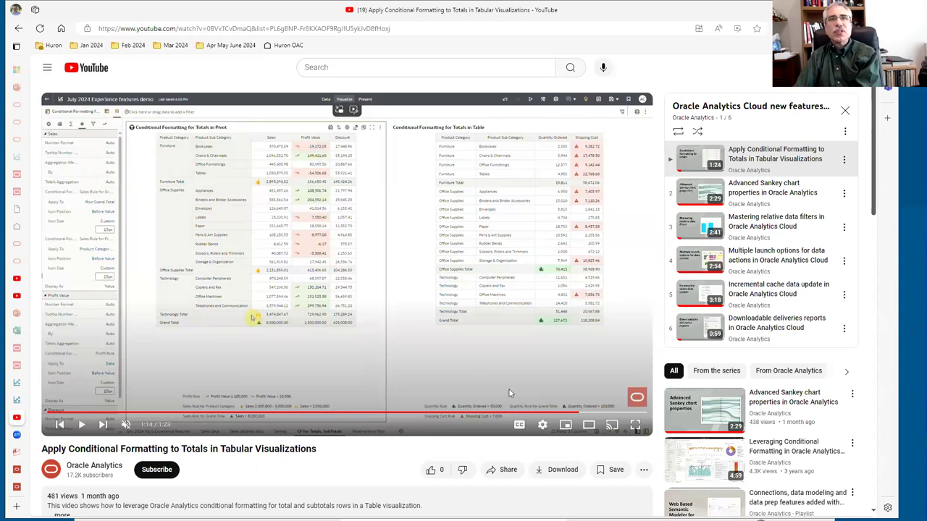
drag(613, 414, 447, 407)
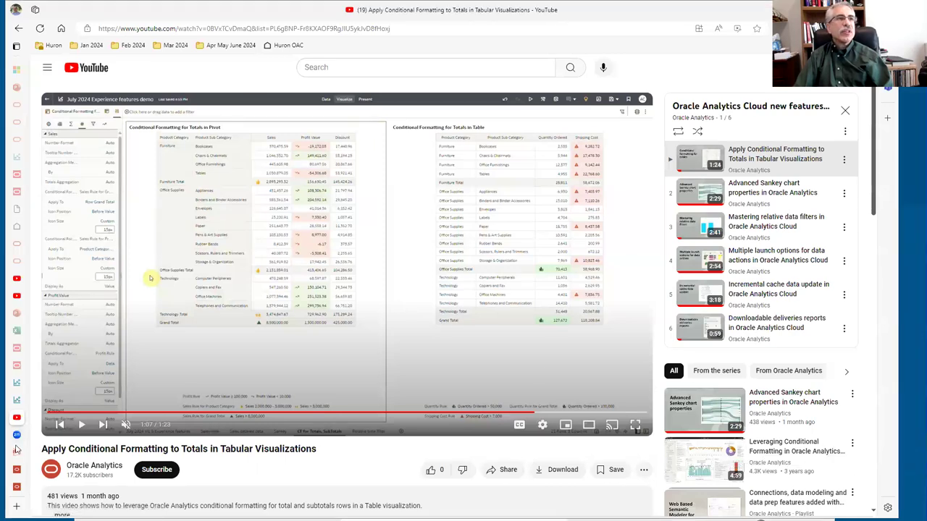
mouse_move(17, 450)
click(65, 472)
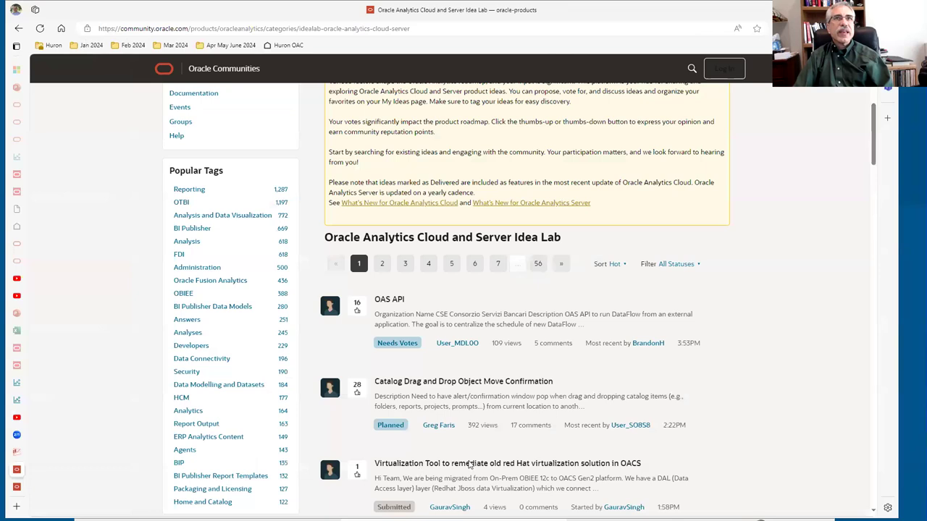
Scroll through the Idea Lab's submitted ideas, then return to the DEMO Workbook for narrow screens
scroll(775, 276, up, 3)
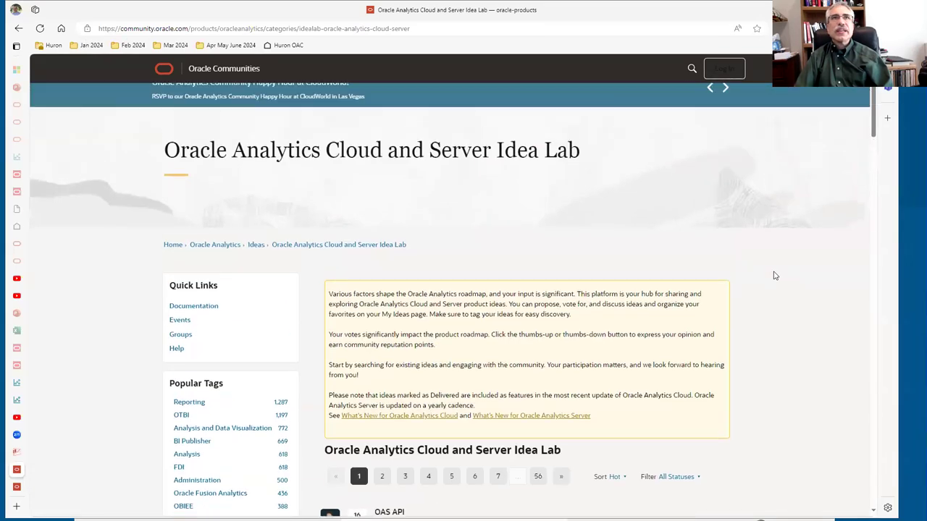
scroll(775, 275, up, 1)
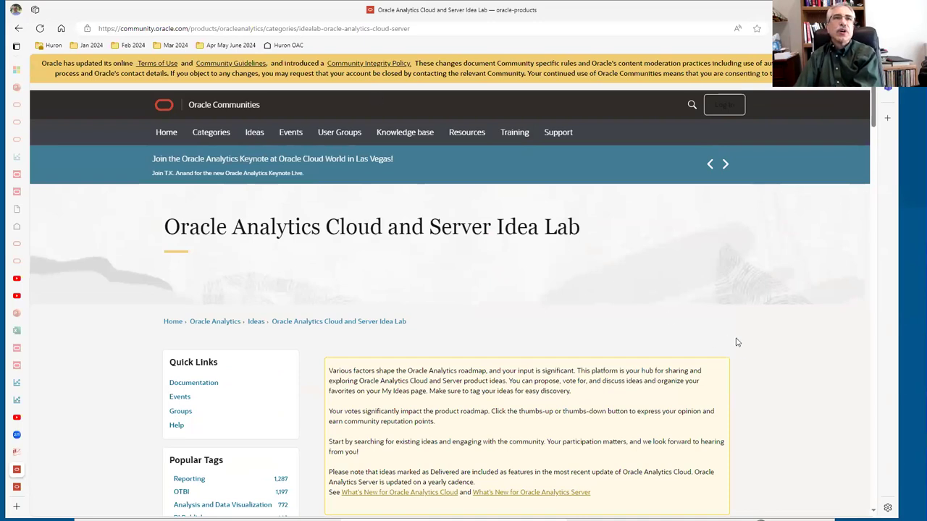
scroll(757, 388, down, 1)
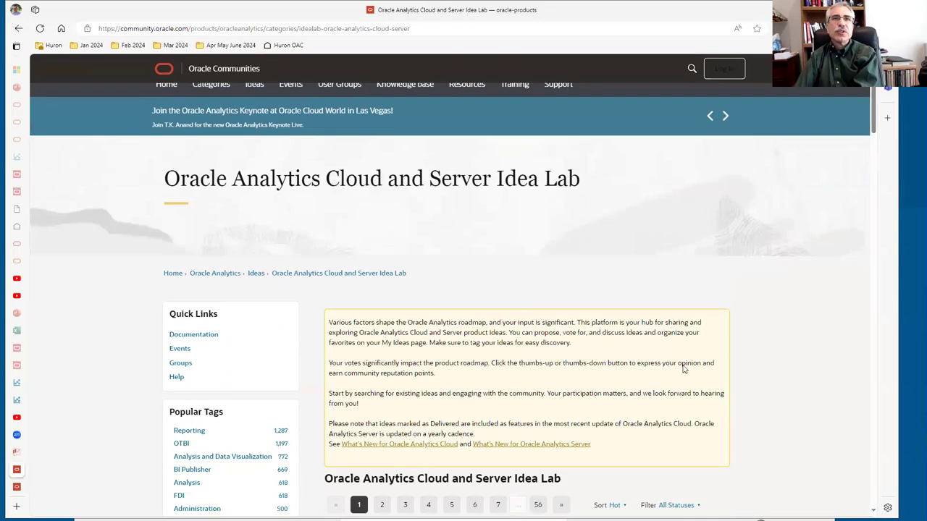
scroll(583, 361, down, 2)
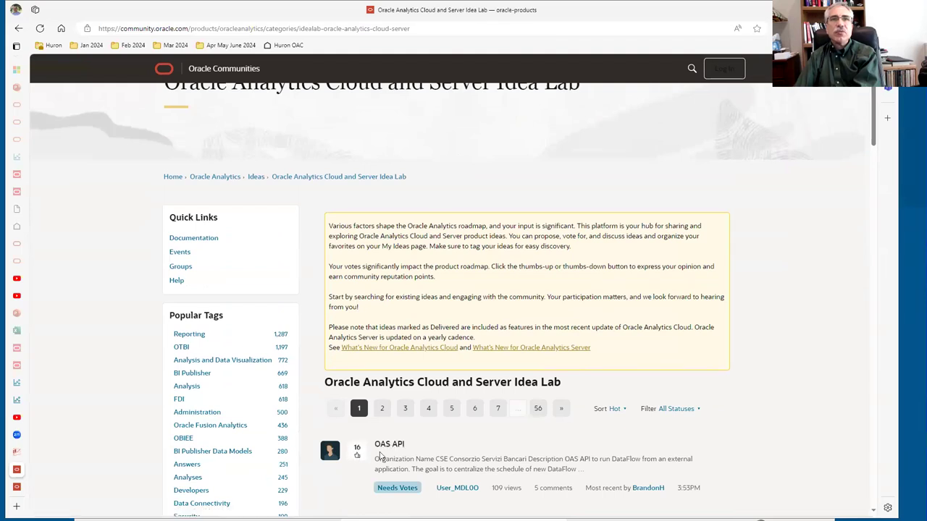
scroll(380, 455, down, 4)
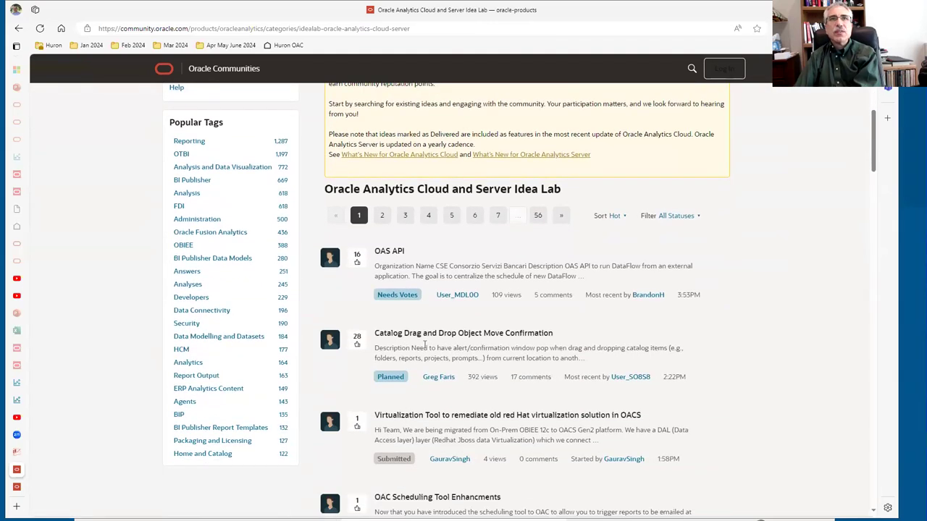
scroll(414, 360, down, 5)
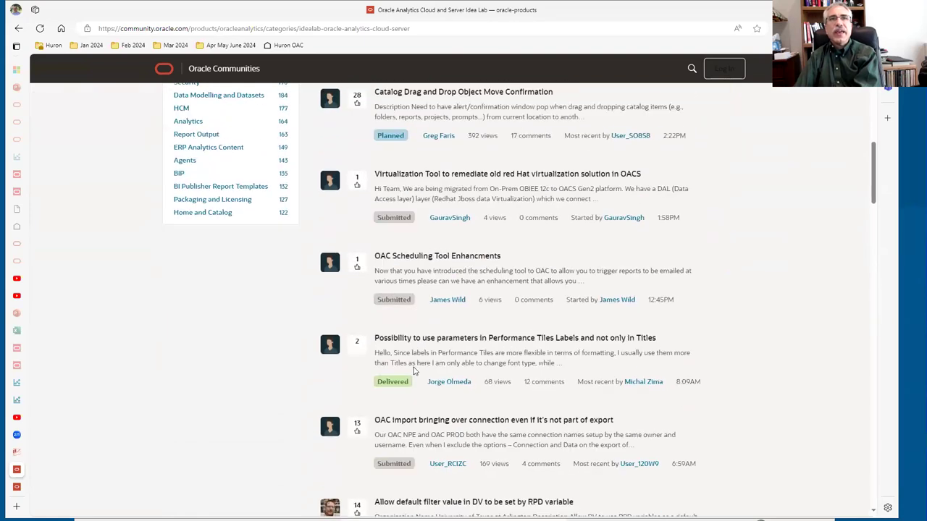
scroll(478, 445, down, 2)
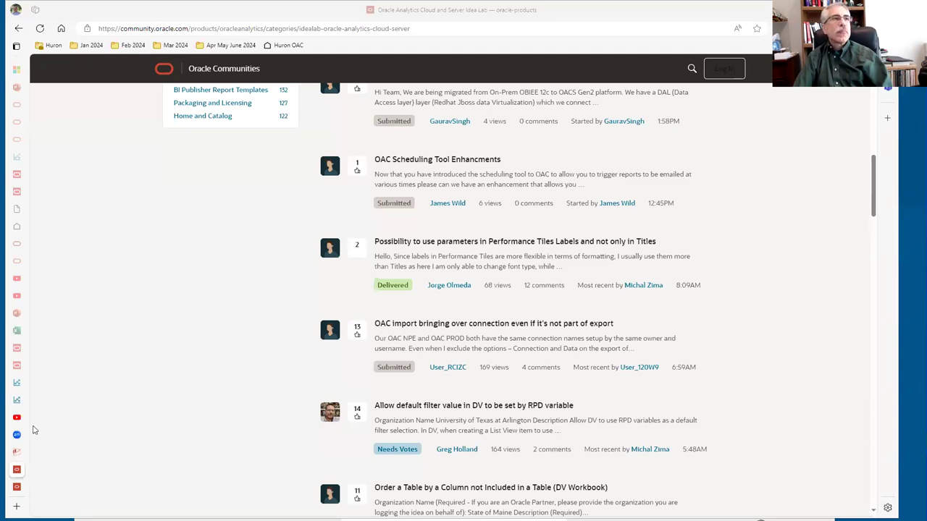
mouse_move(19, 456)
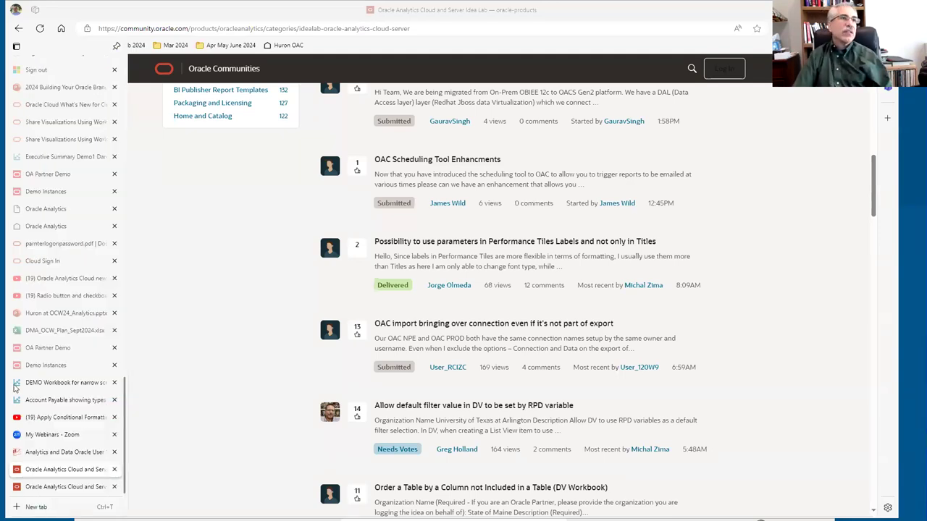
click(40, 384)
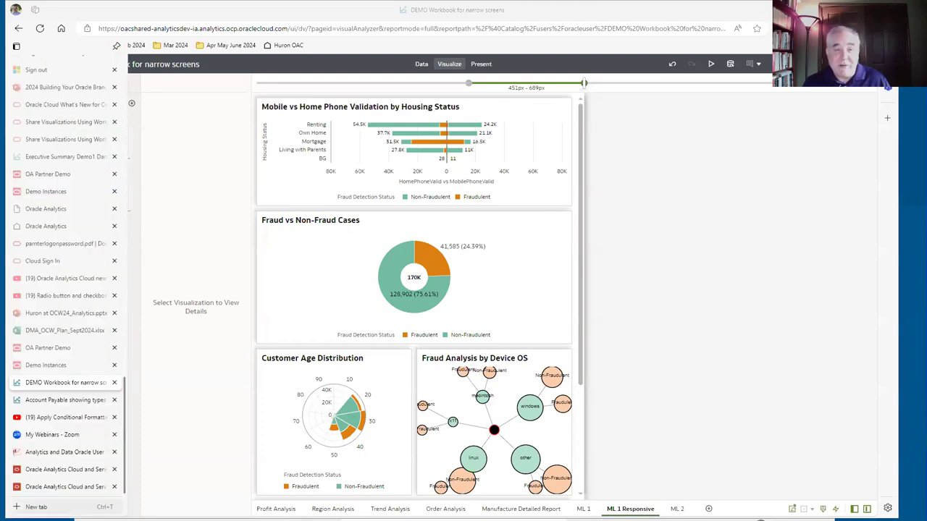
Open a new browser tab and paste the docs.oracle.com What's New address
click(15, 505)
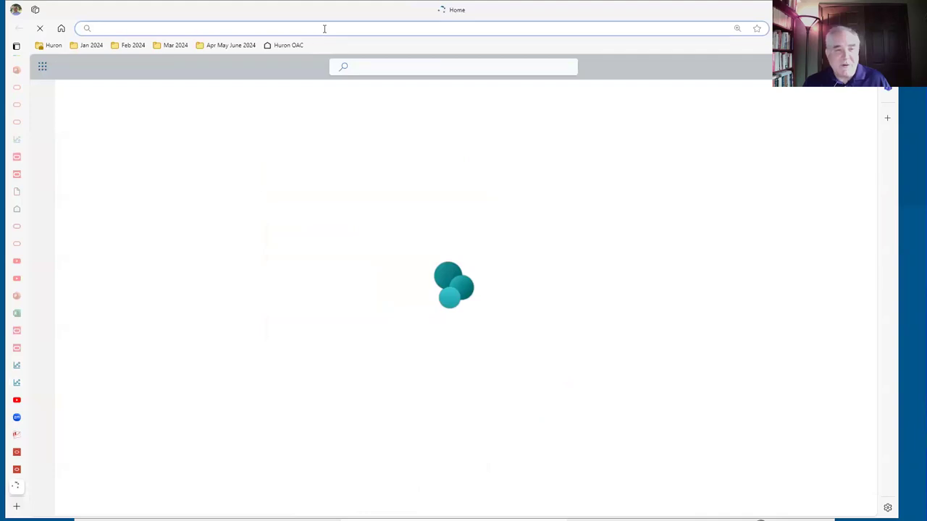
key(ctrl+v)
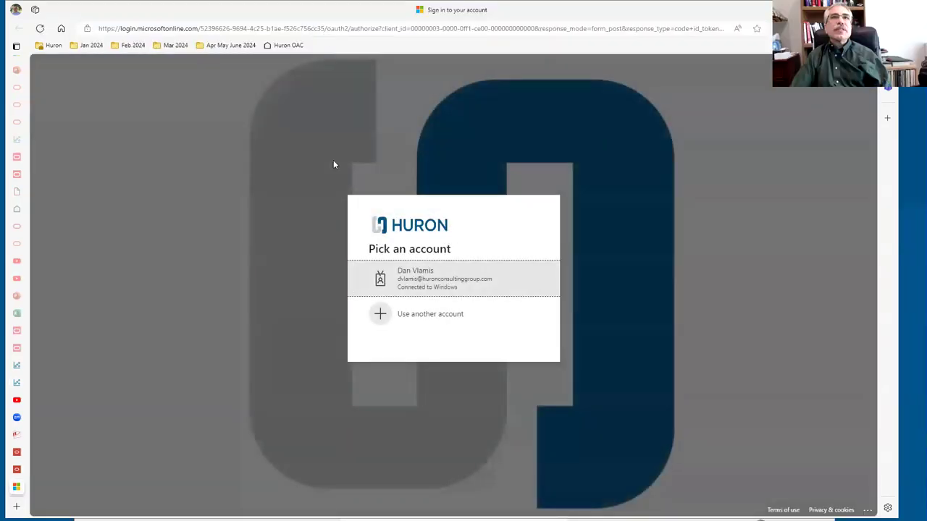
Replace the sign-in address with the What's New for Oracle Analytics Cloud URL and load it
click(345, 27)
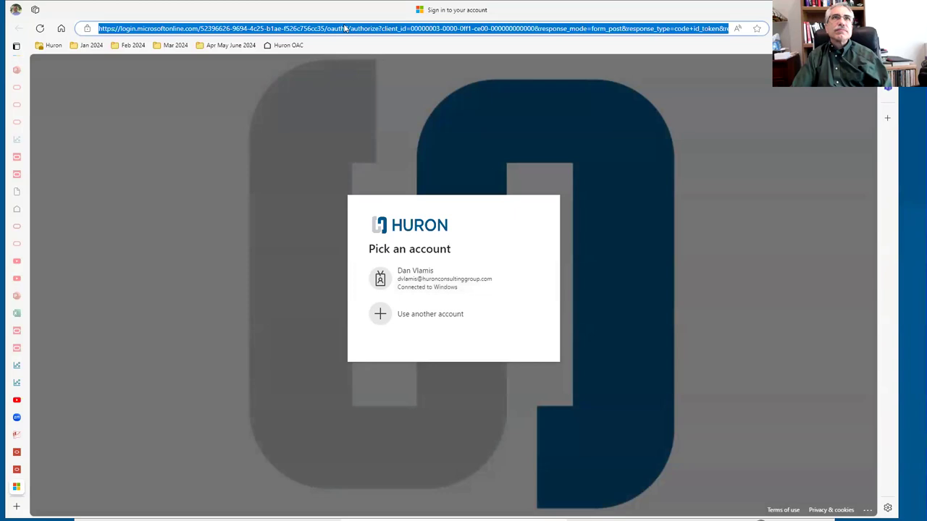
text(https://docs.oracle.com/en/cloud/paas/analytics-cloud/acswn/index.html#GUID-CFF90F44-BCEB-49EE-B40B-8D040F02D476)
key(Return)
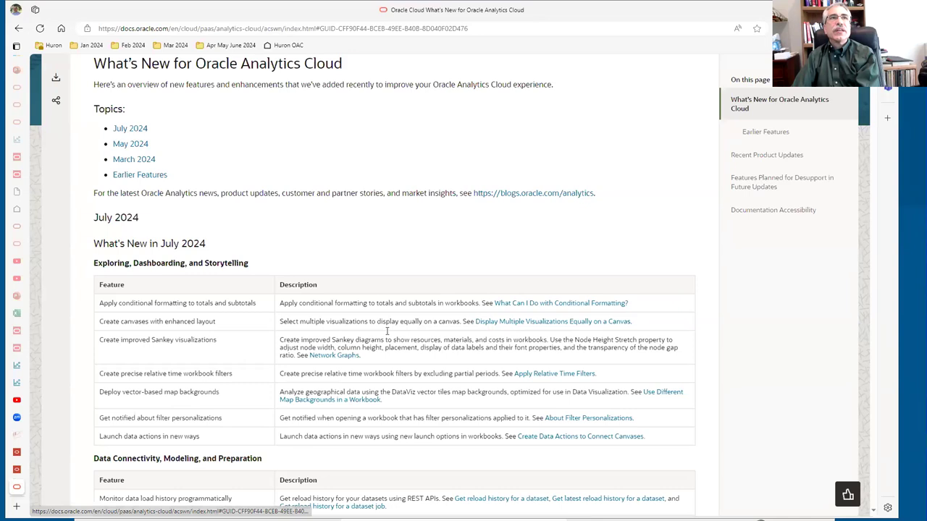
scroll(391, 392, down, 2)
scroll(290, 304, up, 3)
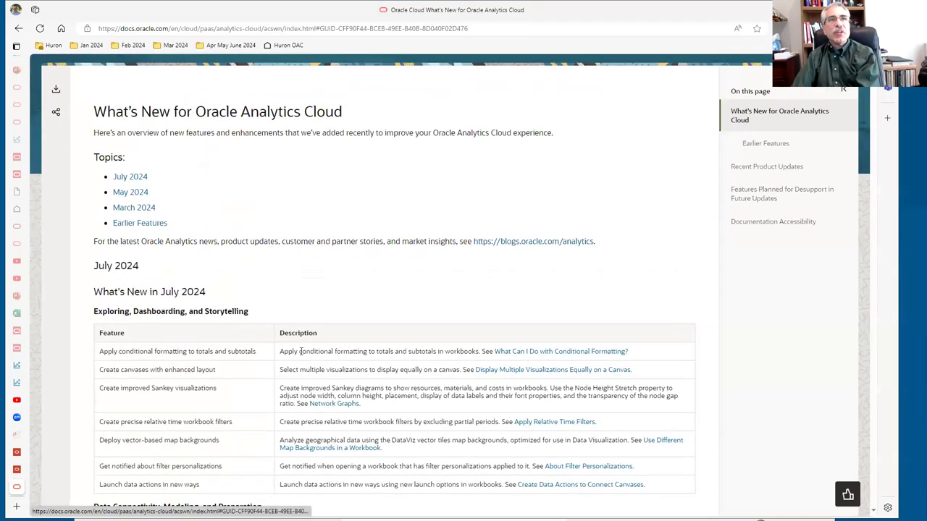
scroll(318, 380, down, 2)
scroll(329, 393, down, 2)
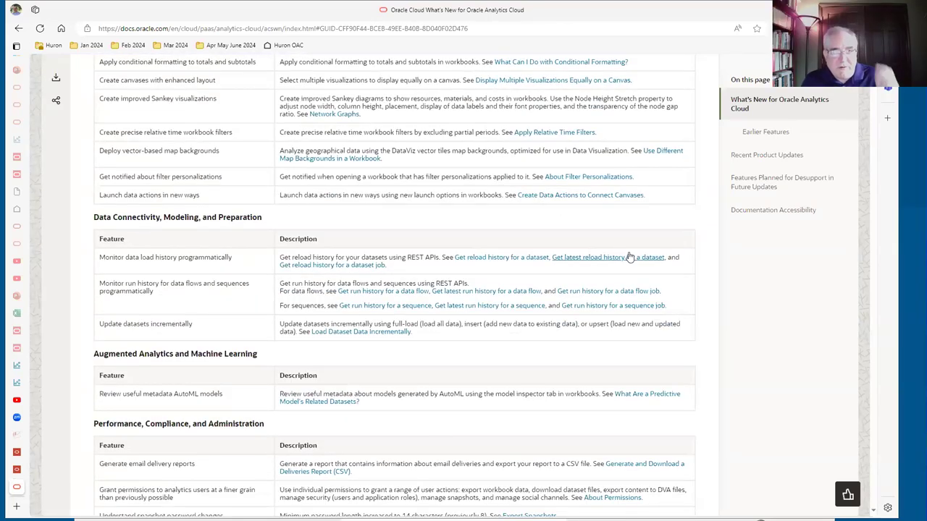
scroll(598, 316, up, 2)
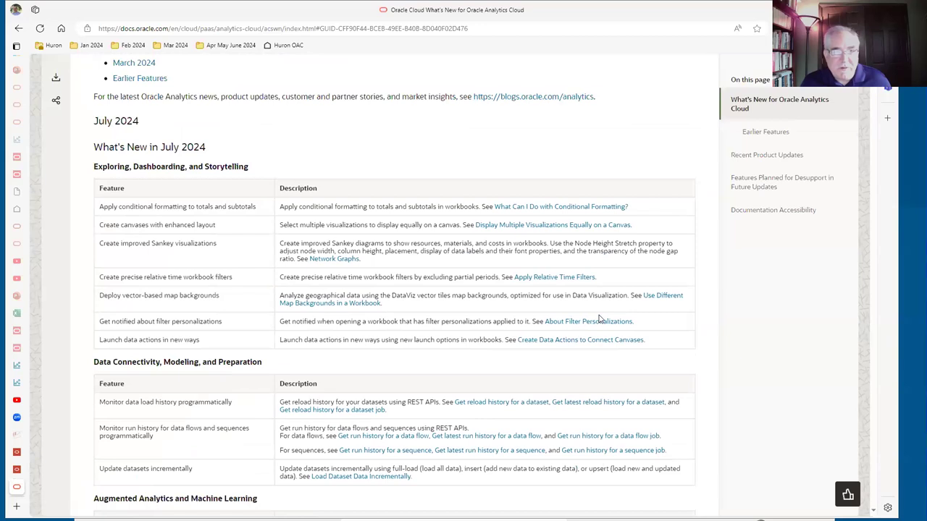
scroll(598, 319, down, 1)
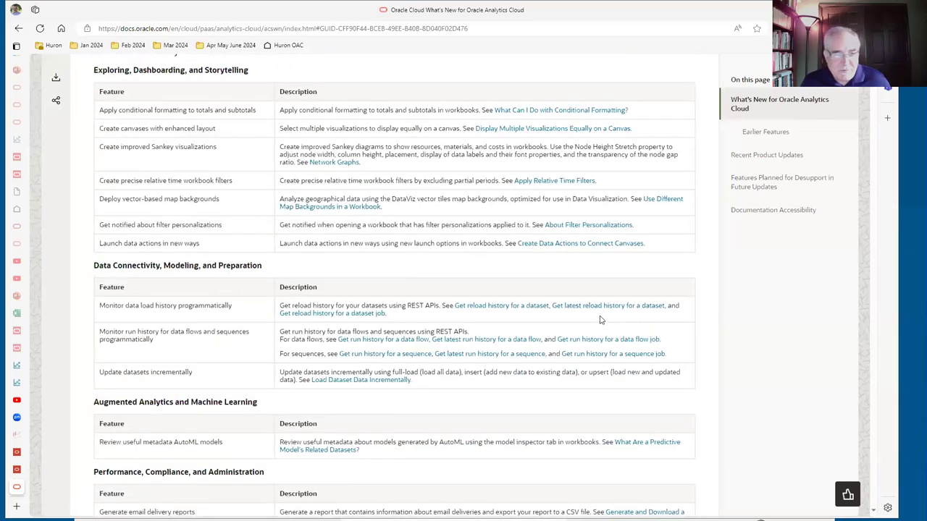